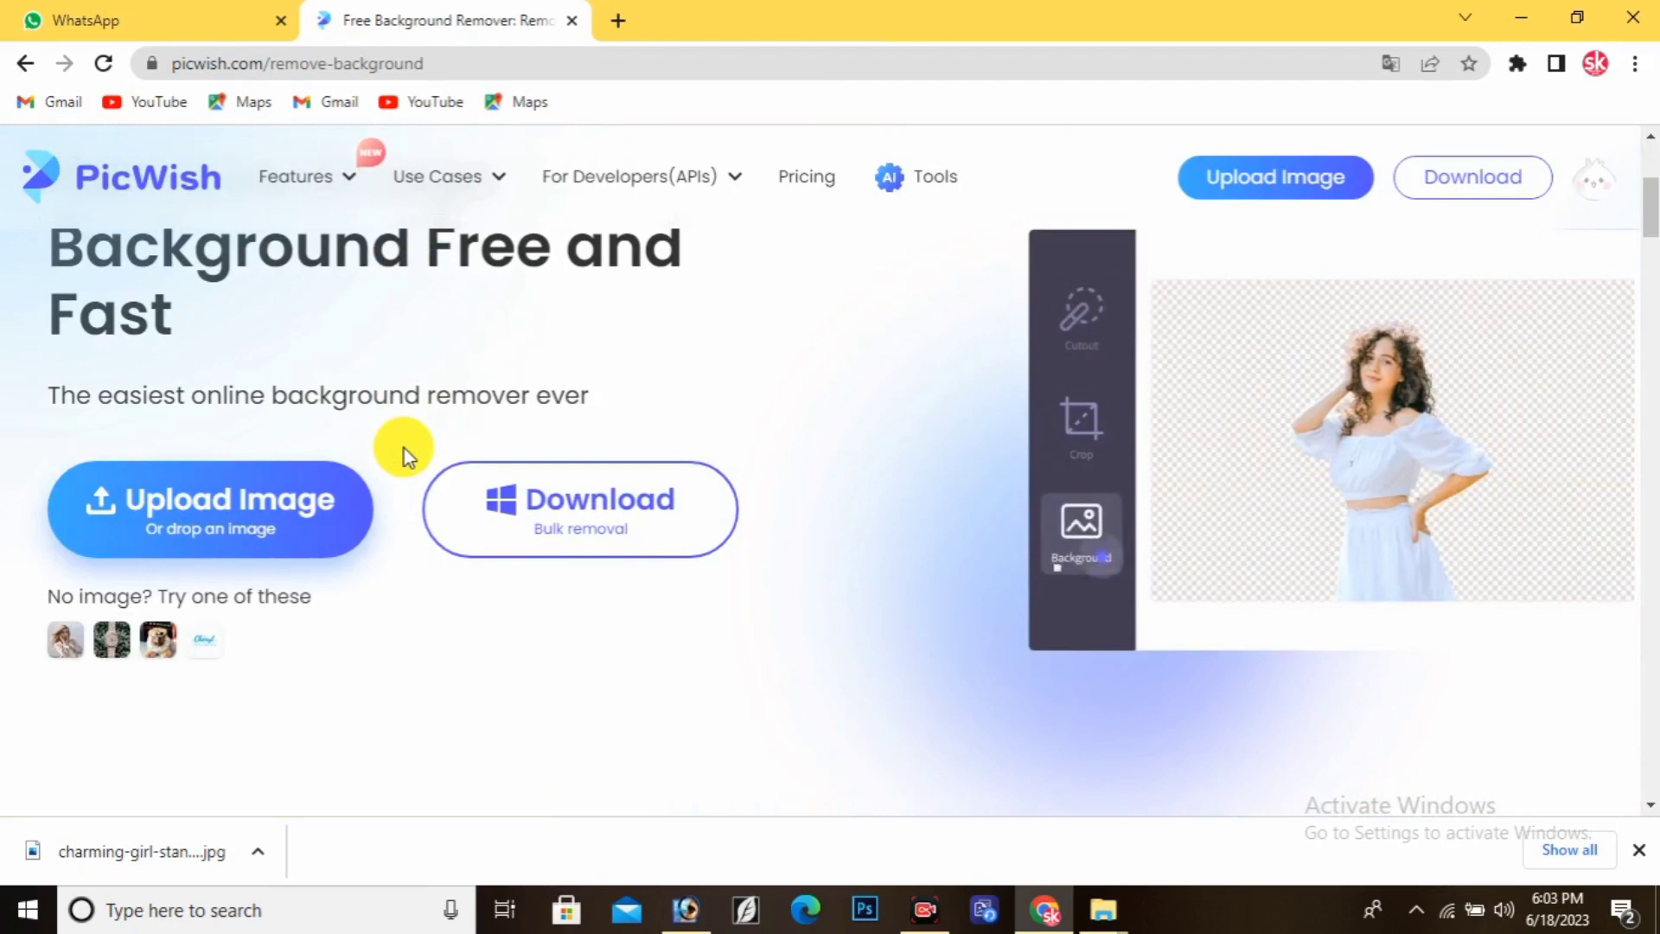
Step: Upload the charming-girl-stands-street image from the desktop to the background remover for processing
scroll(286, 364, up, 2)
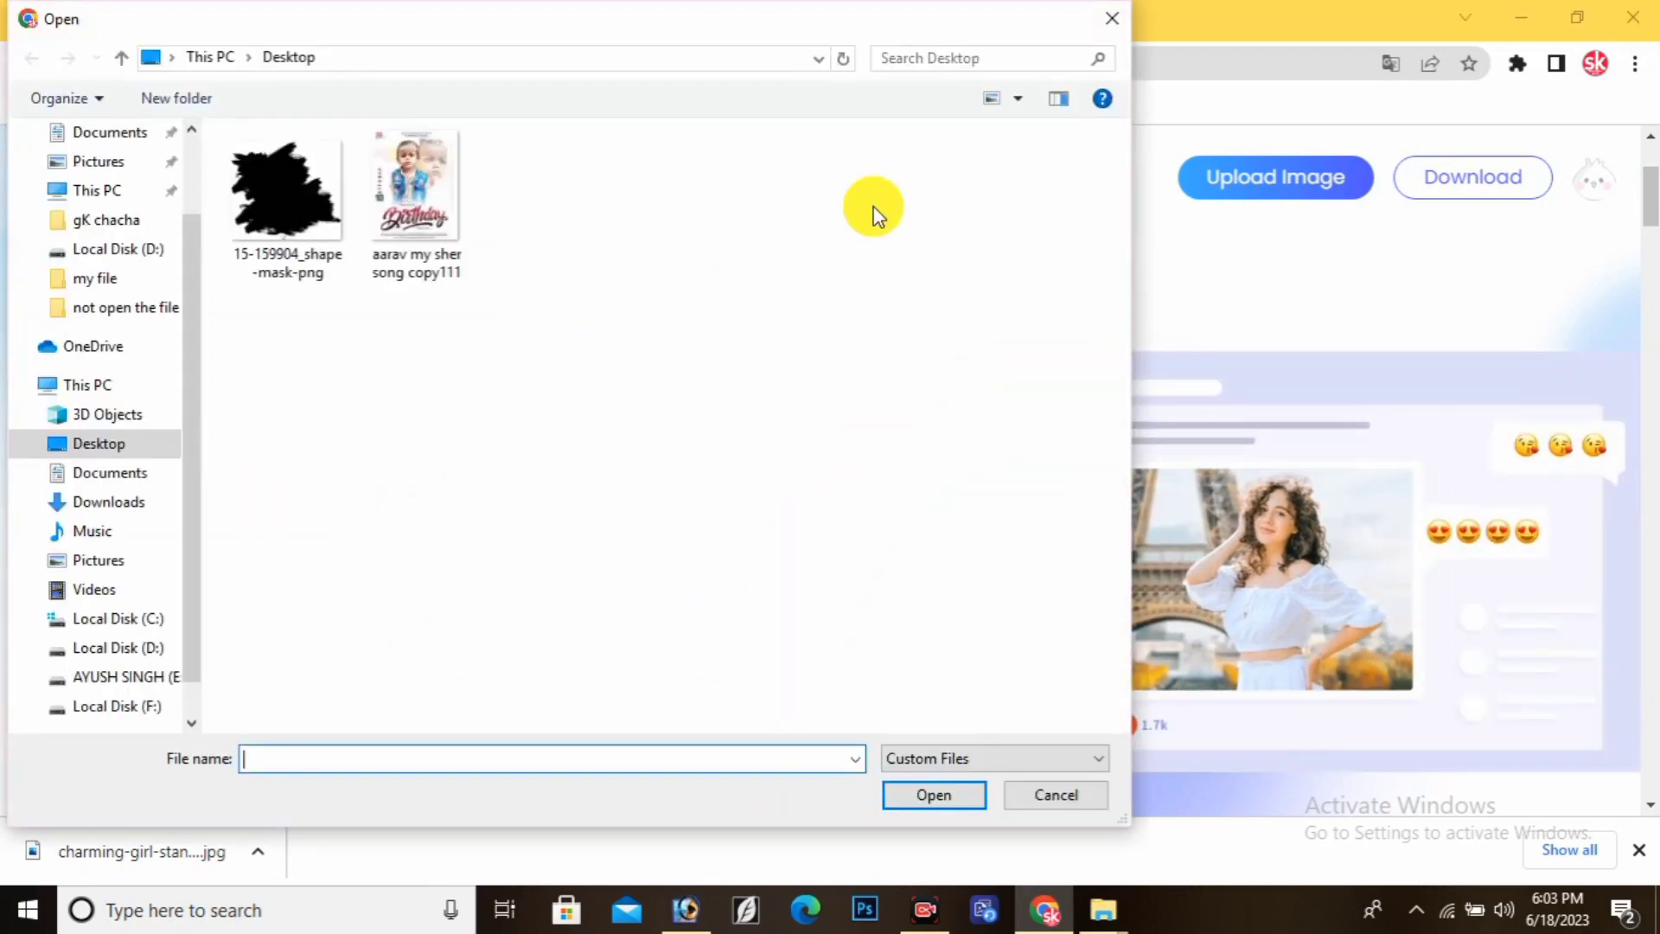
click(134, 451)
click(936, 203)
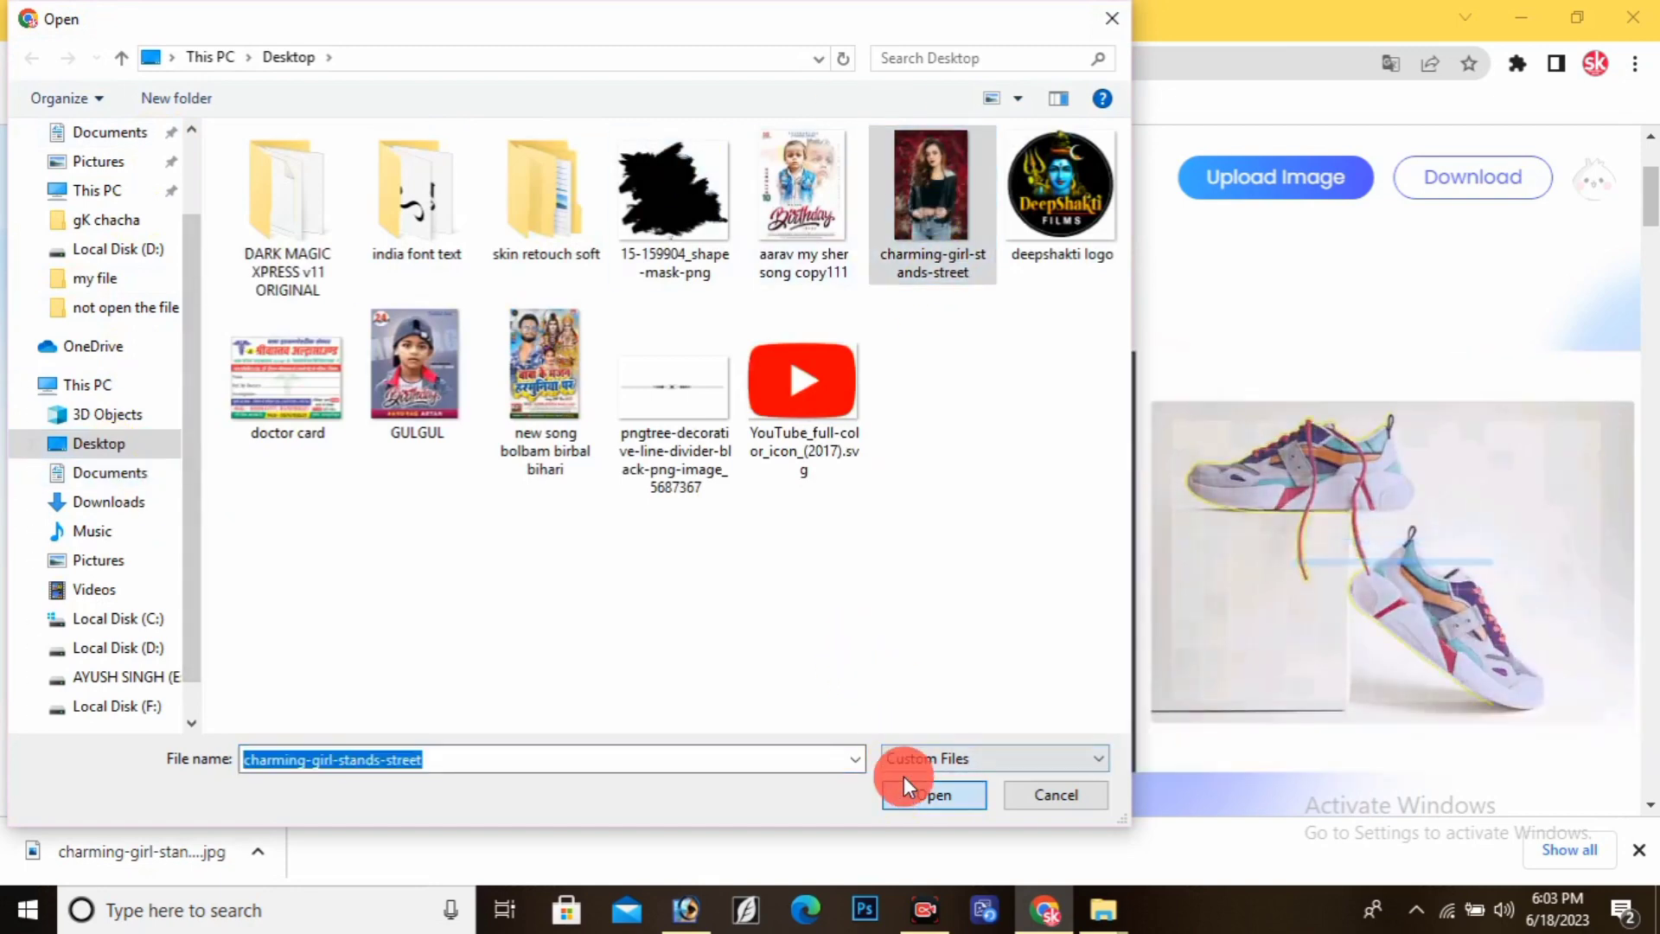
click(908, 788)
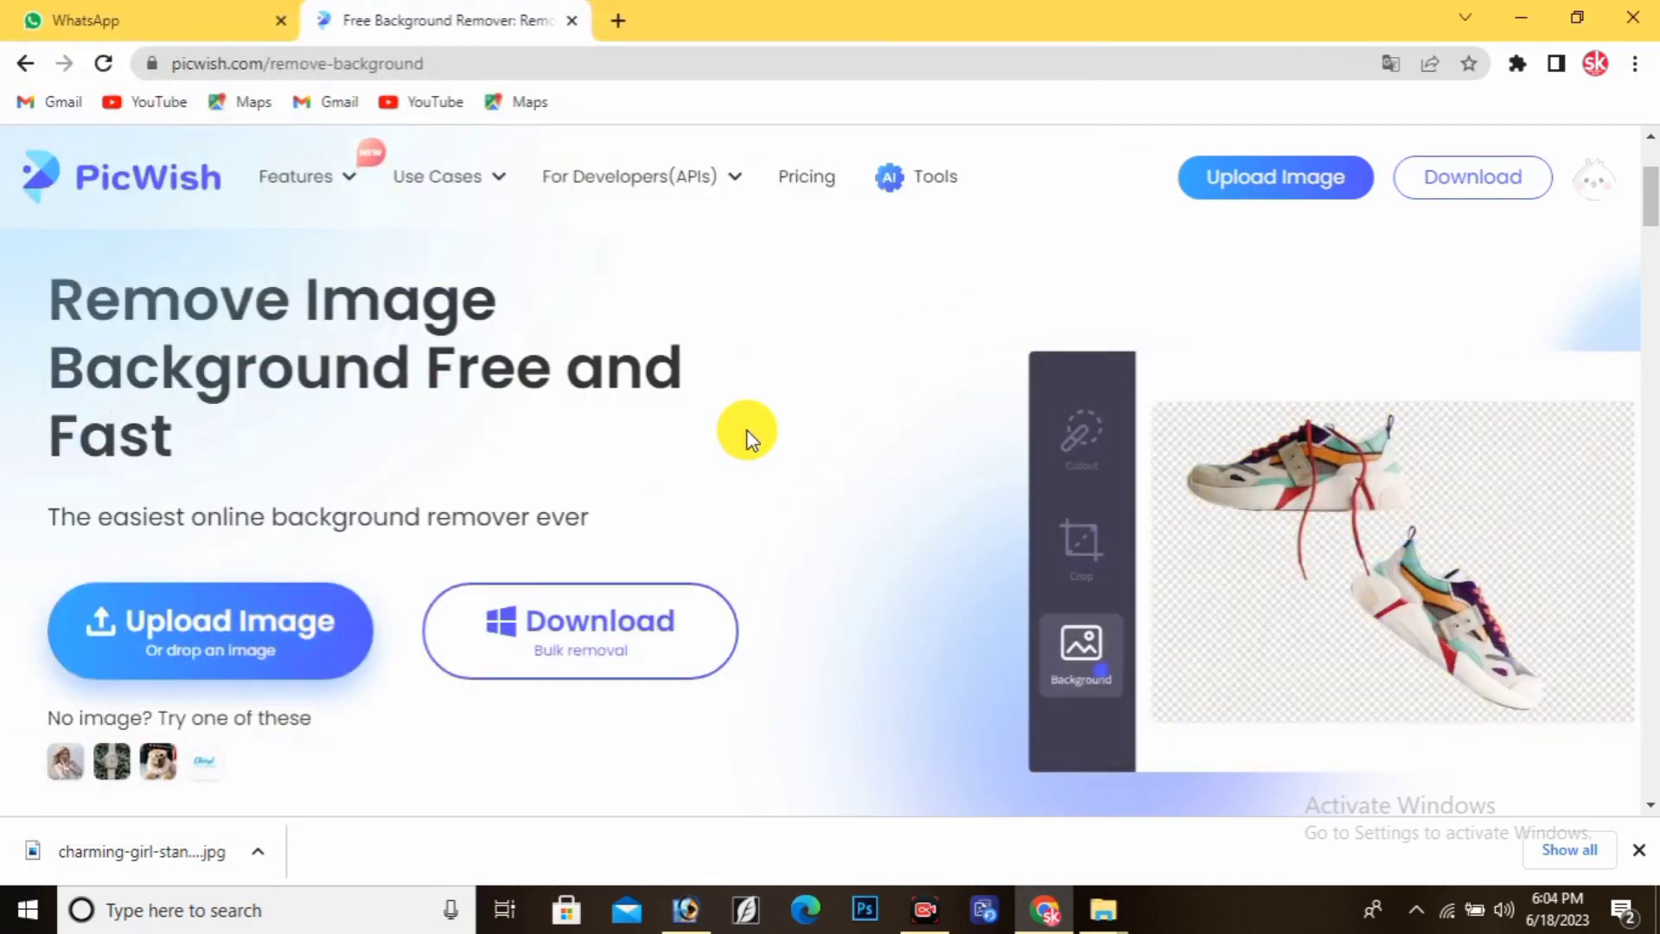
scroll(748, 427, down, 3)
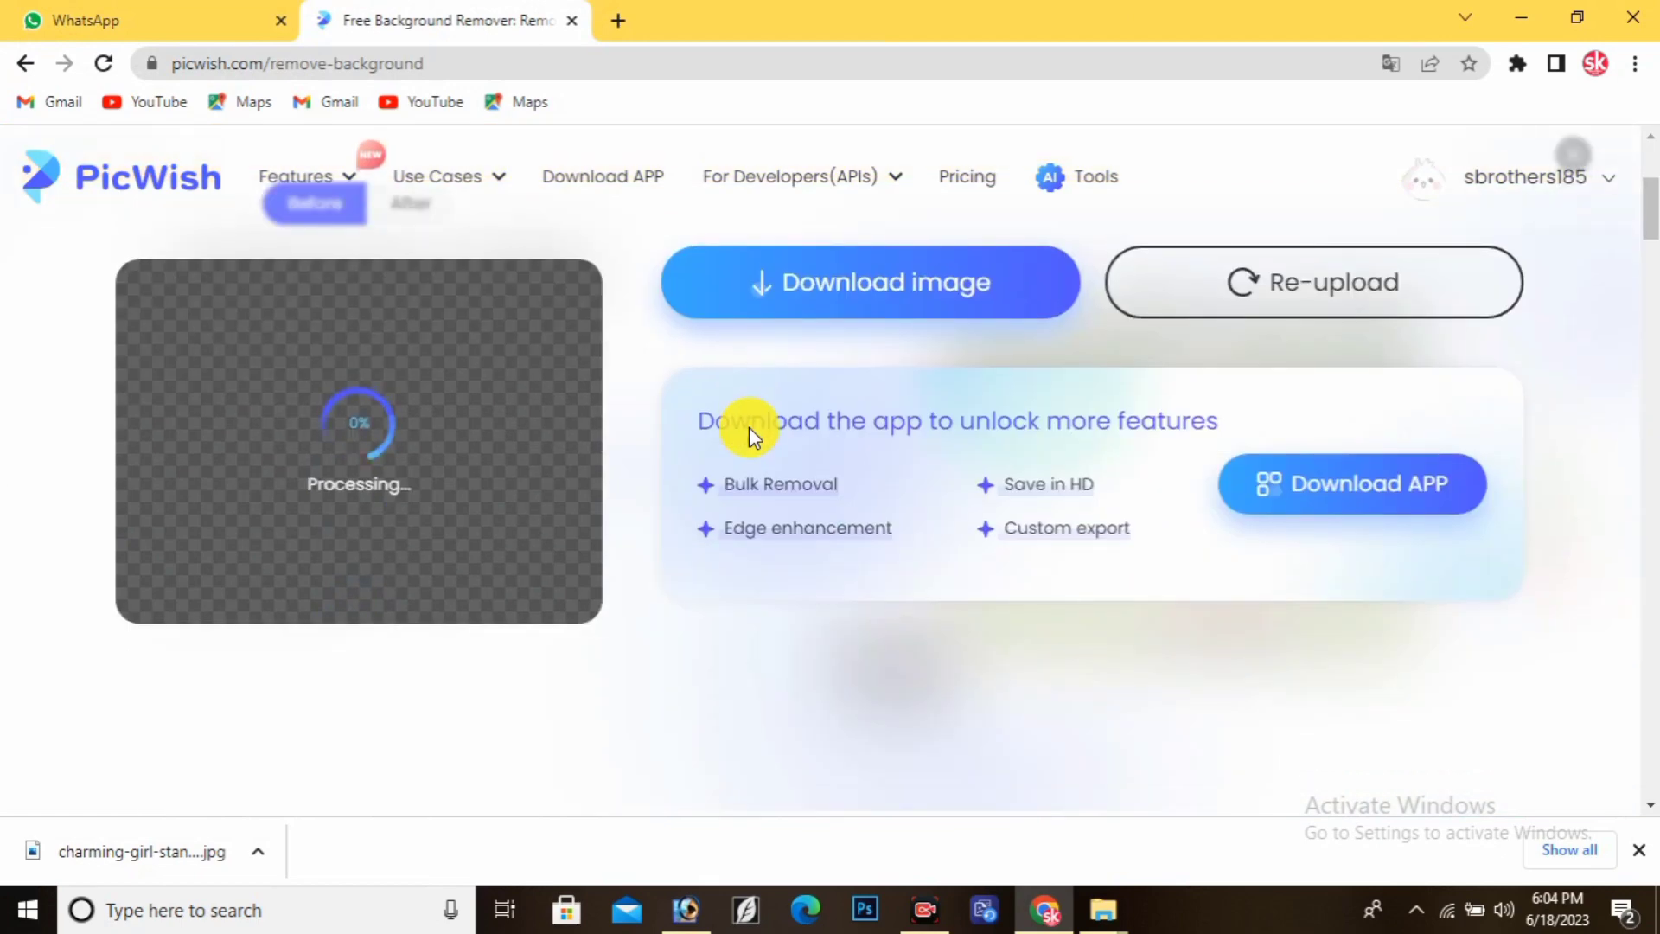
scroll(749, 427, down, 1)
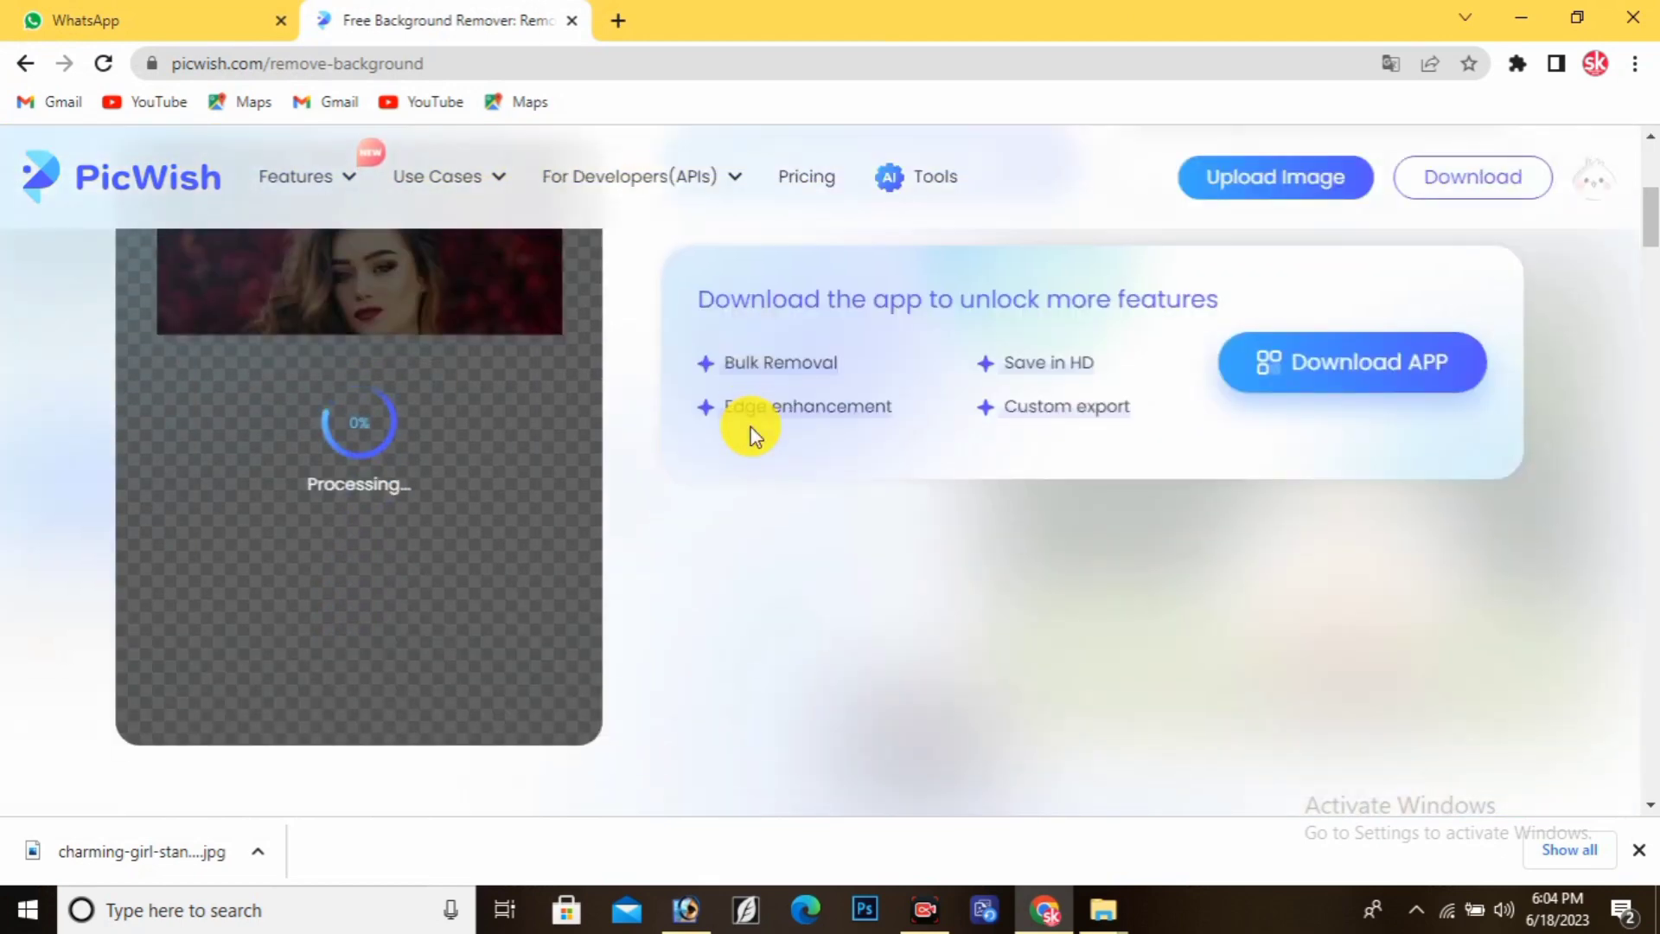
scroll(751, 433, up, 1)
scroll(751, 433, down, 1)
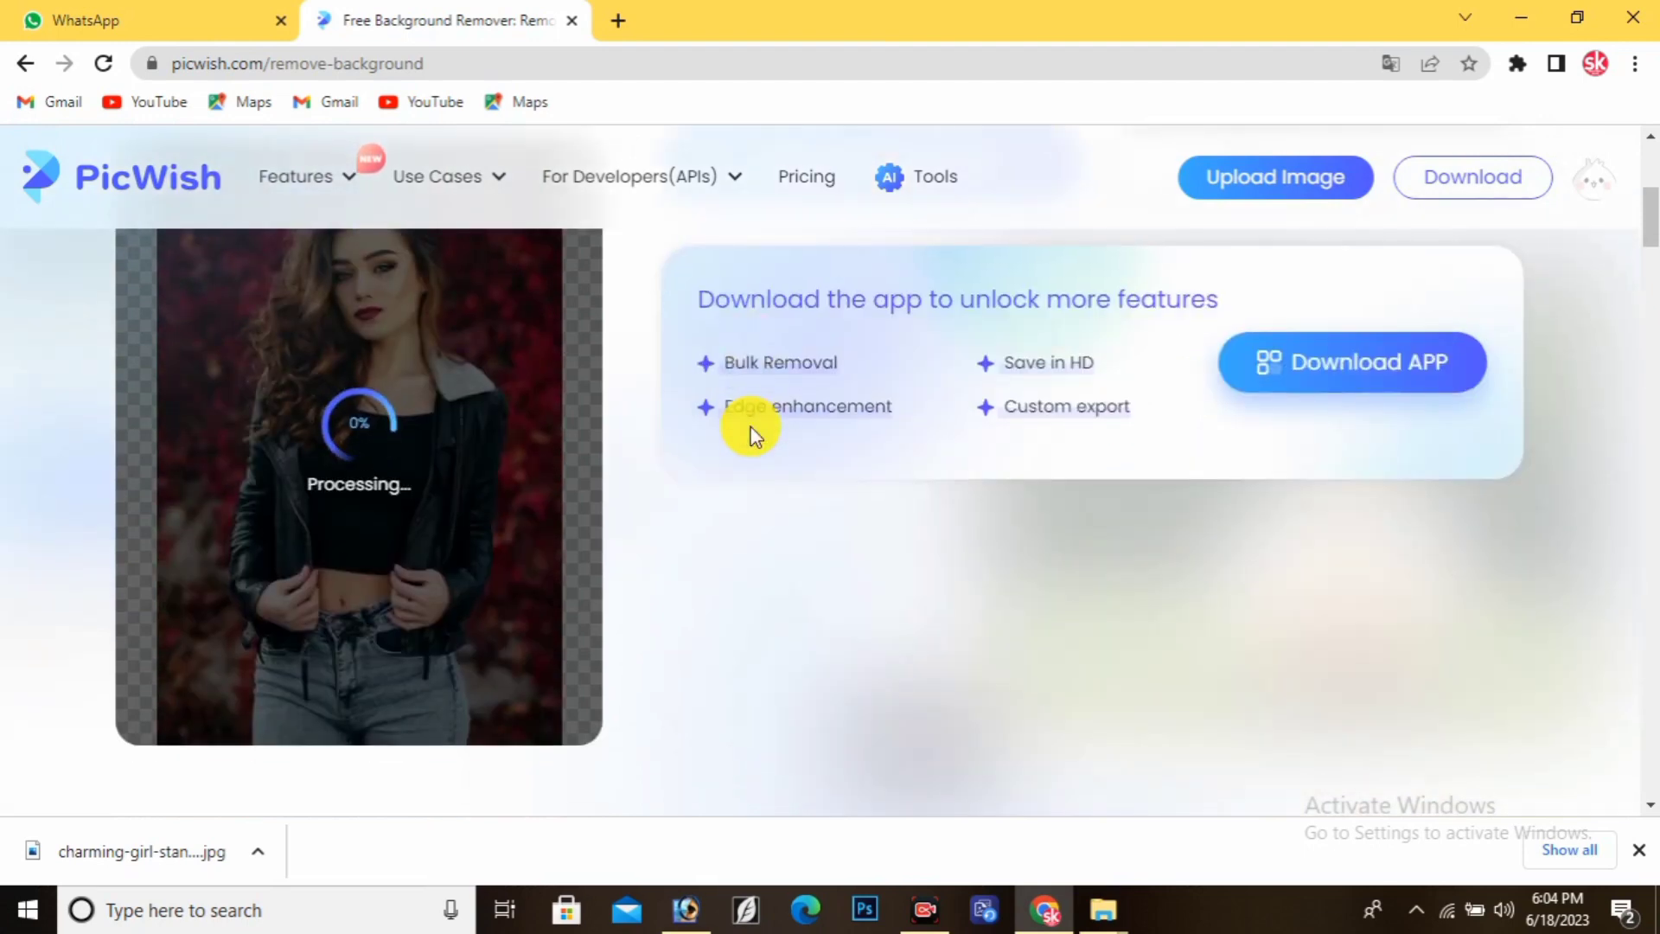
scroll(750, 432, up, 1)
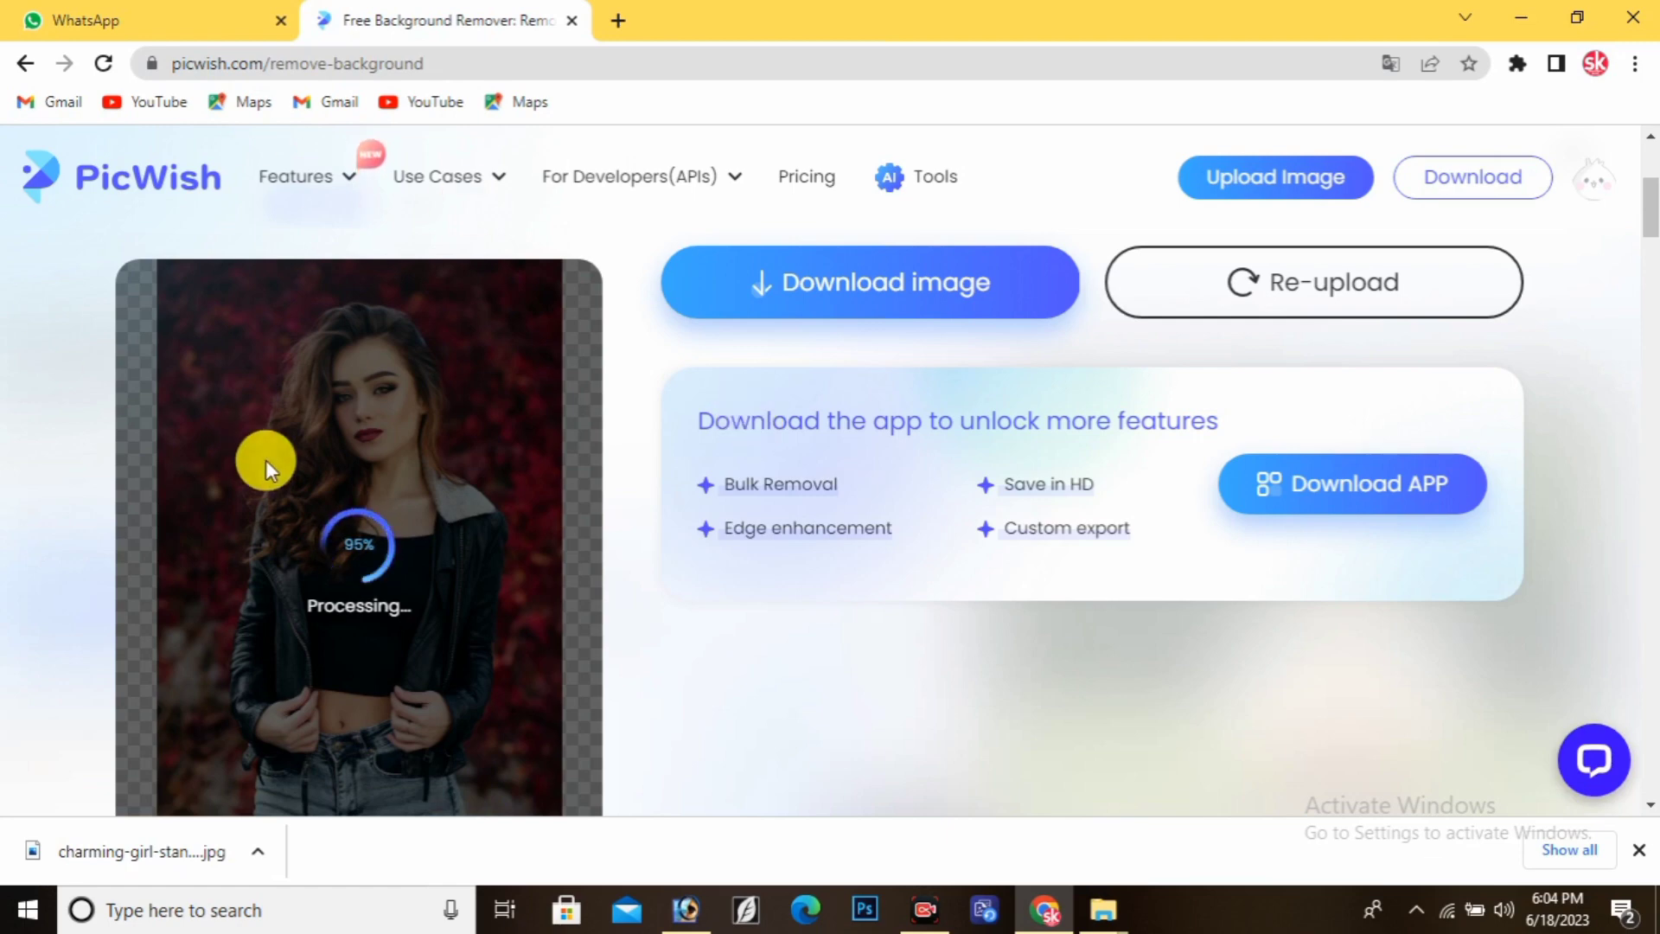
Step: Check the background-free cutout of the woman and download it as the free 1365 x 2048 px image
scroll(569, 536, down, 3)
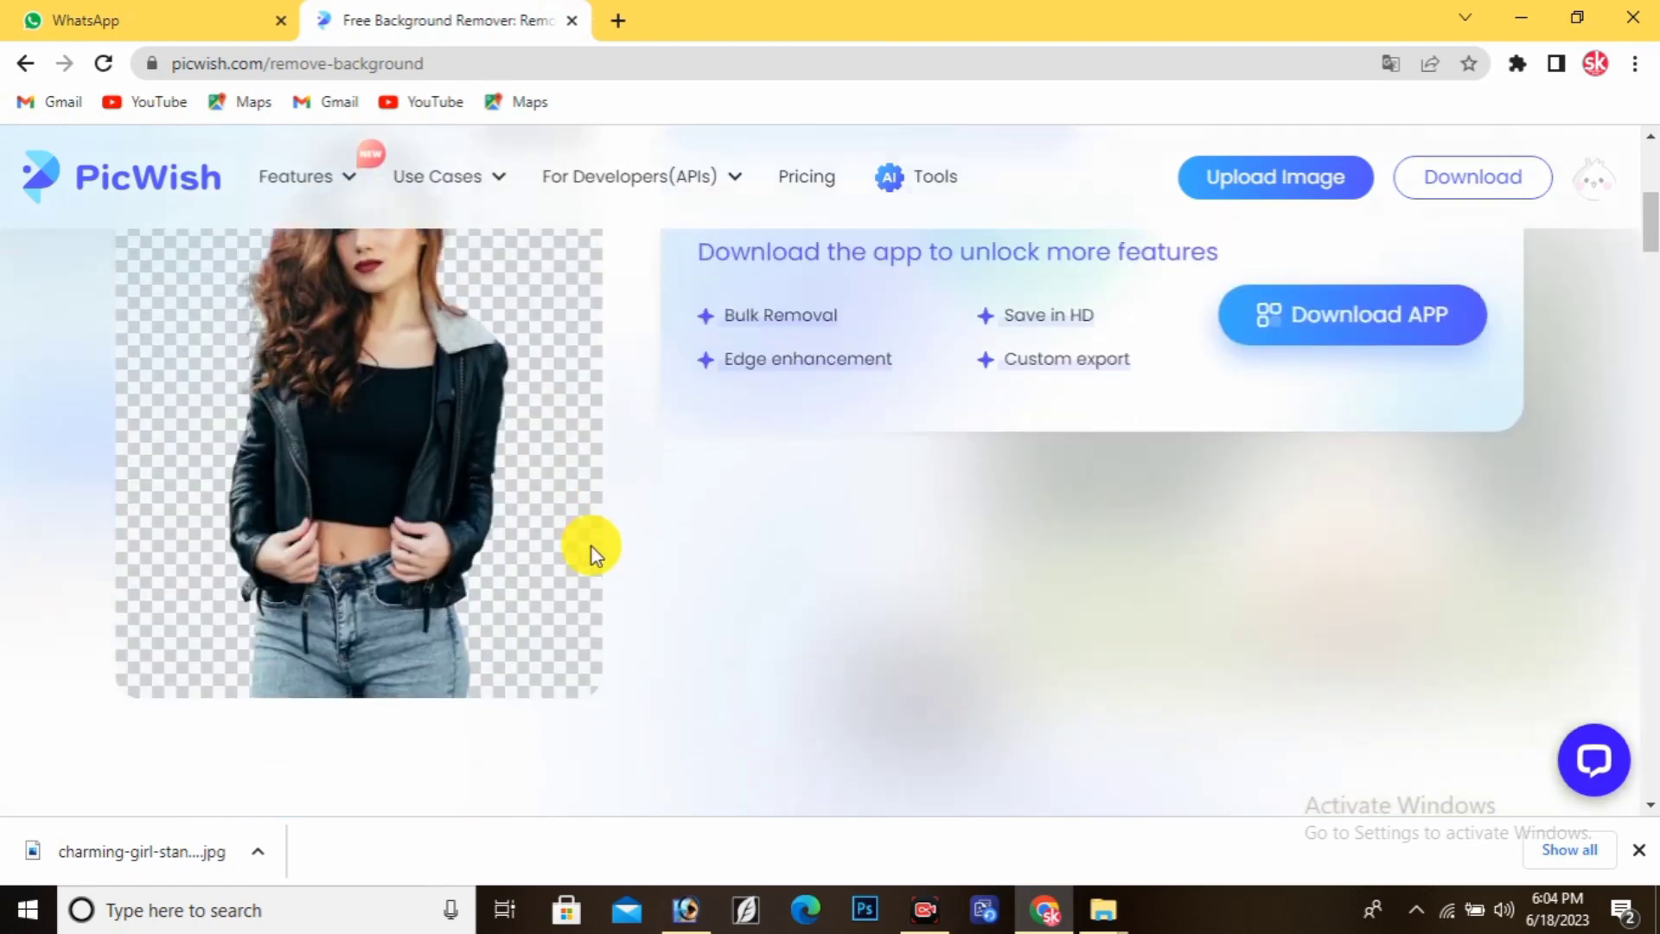
scroll(464, 545, up, 3)
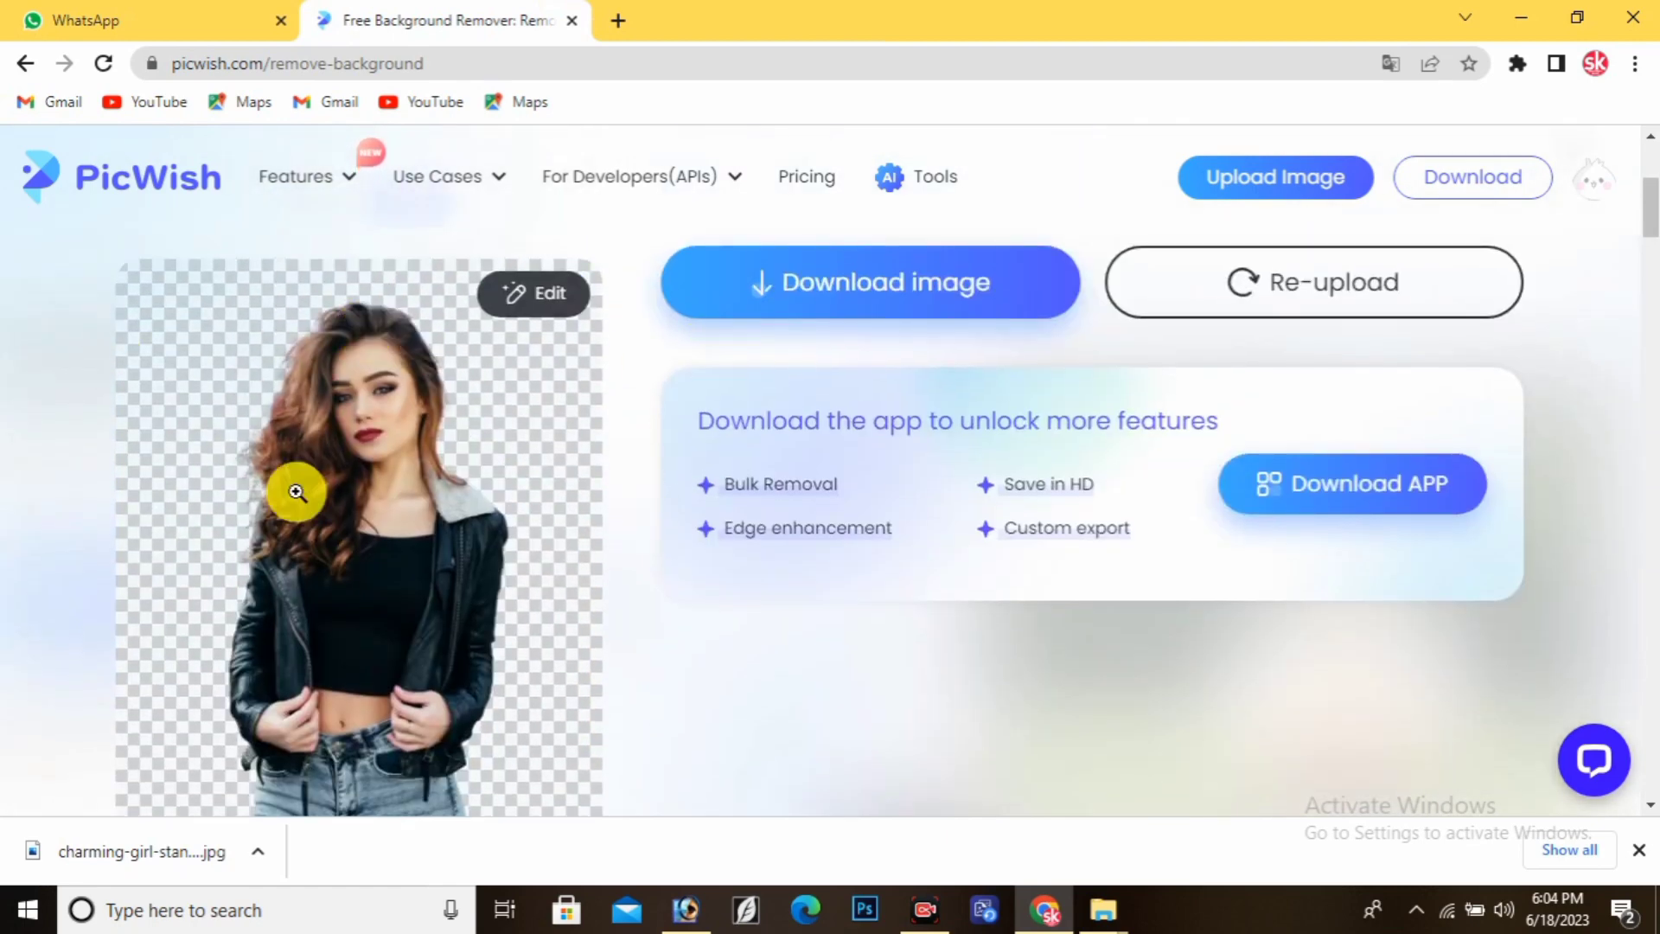
mouse_move(705, 296)
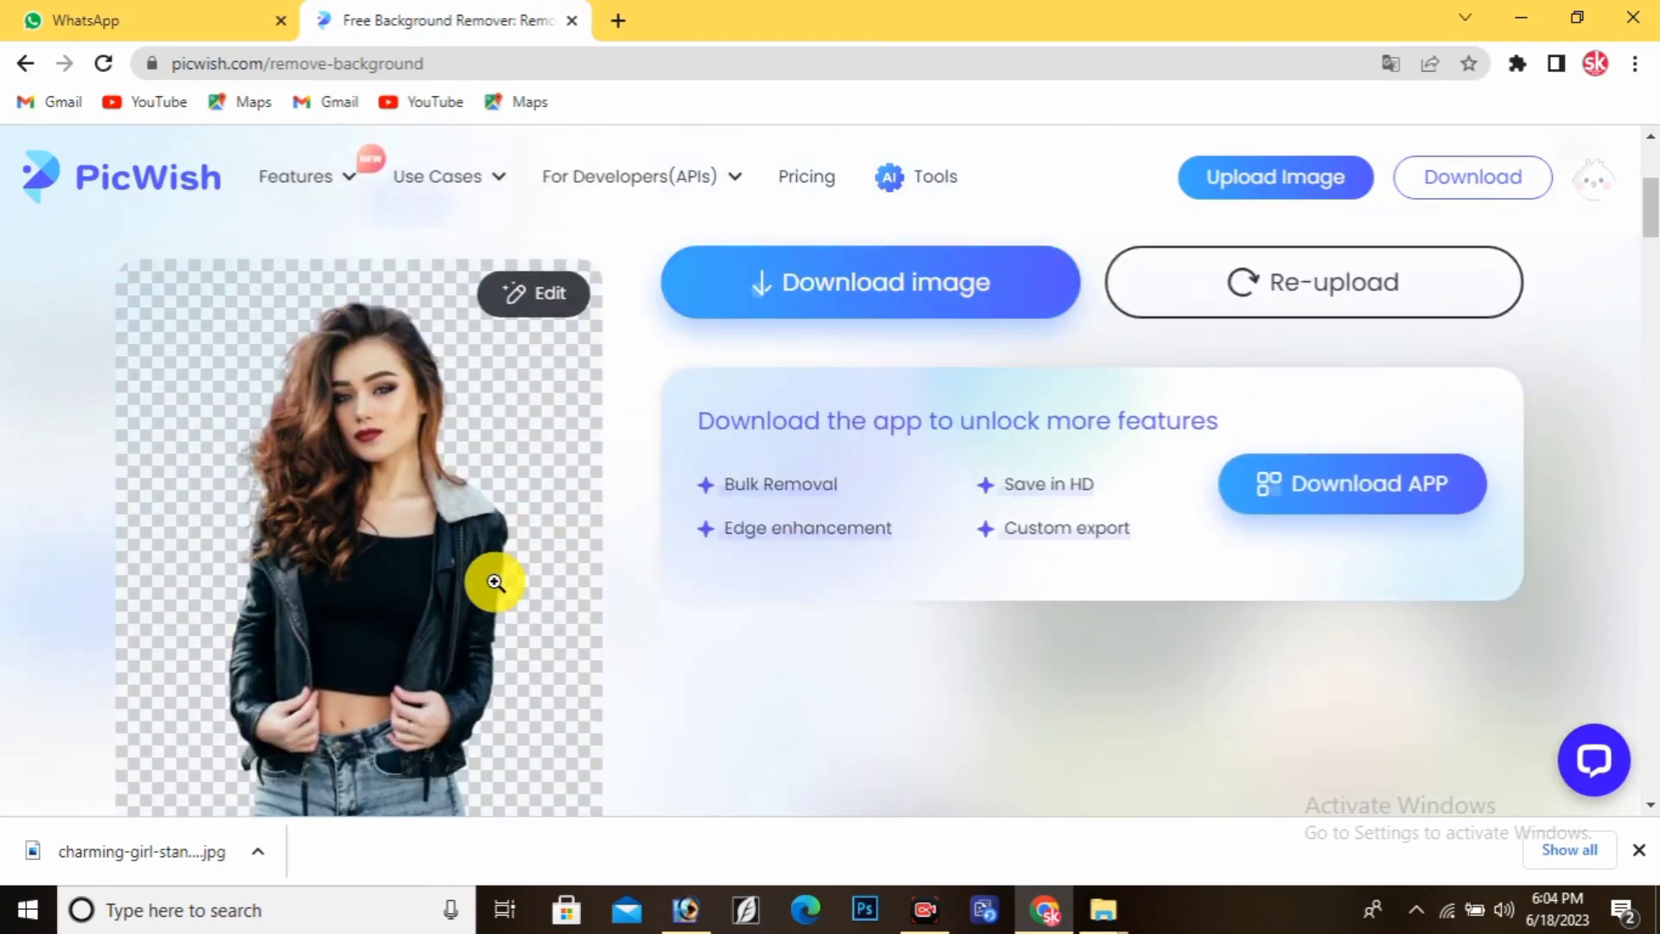
scroll(497, 545, down, 1)
scroll(500, 518, up, 1)
mouse_move(859, 285)
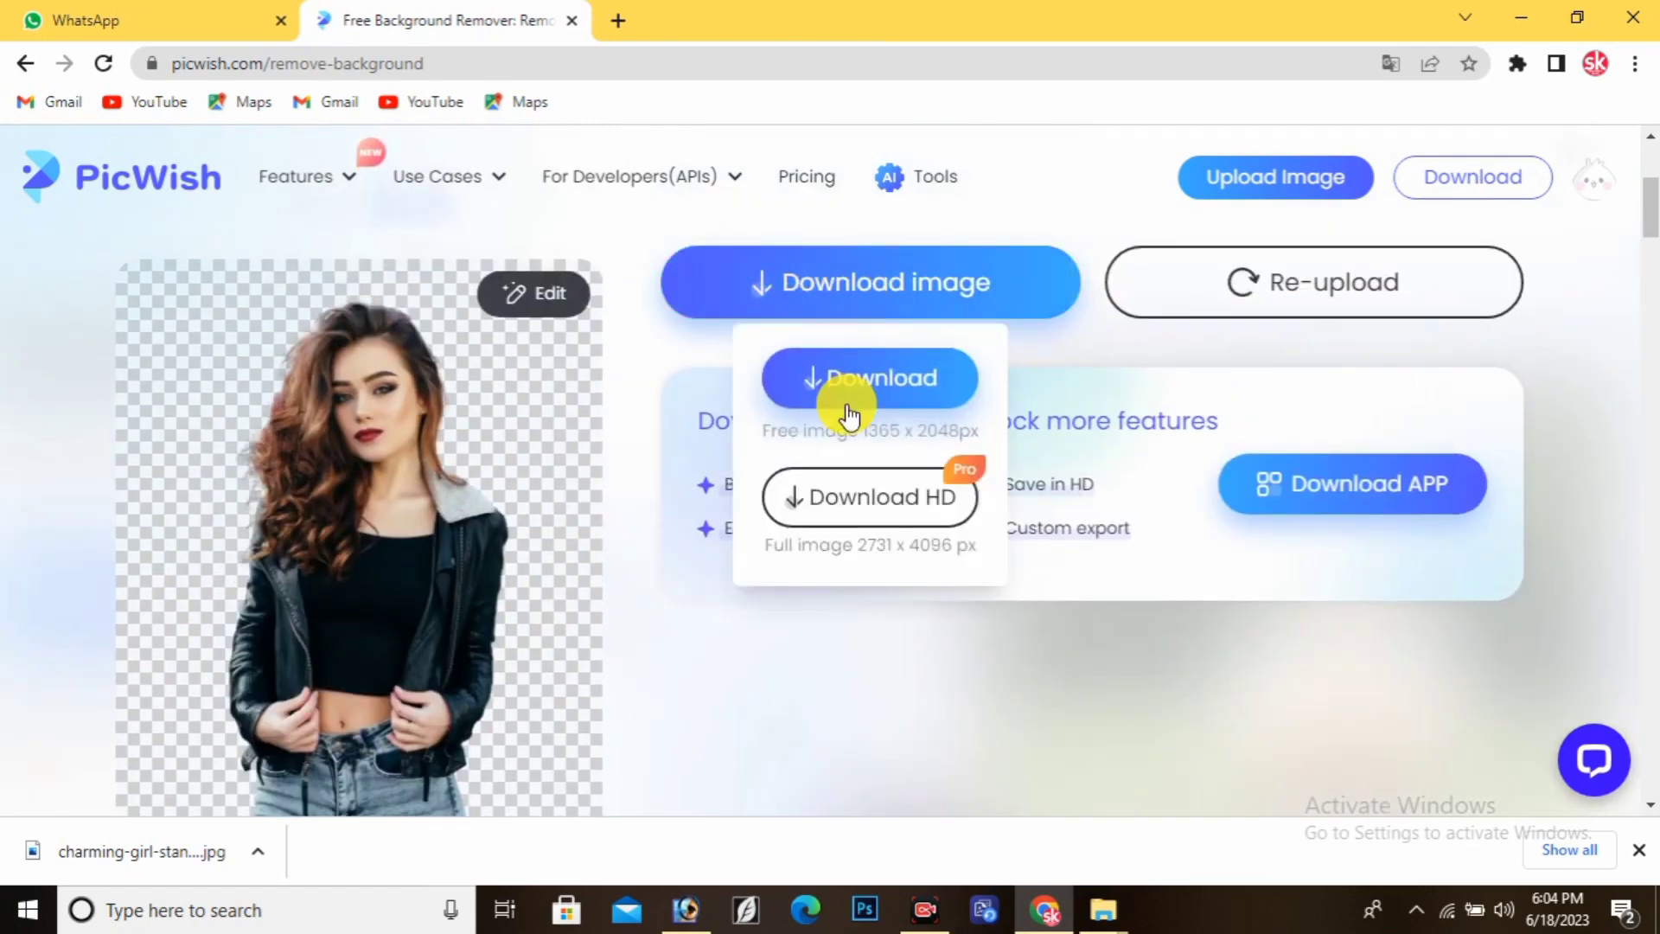
click(857, 391)
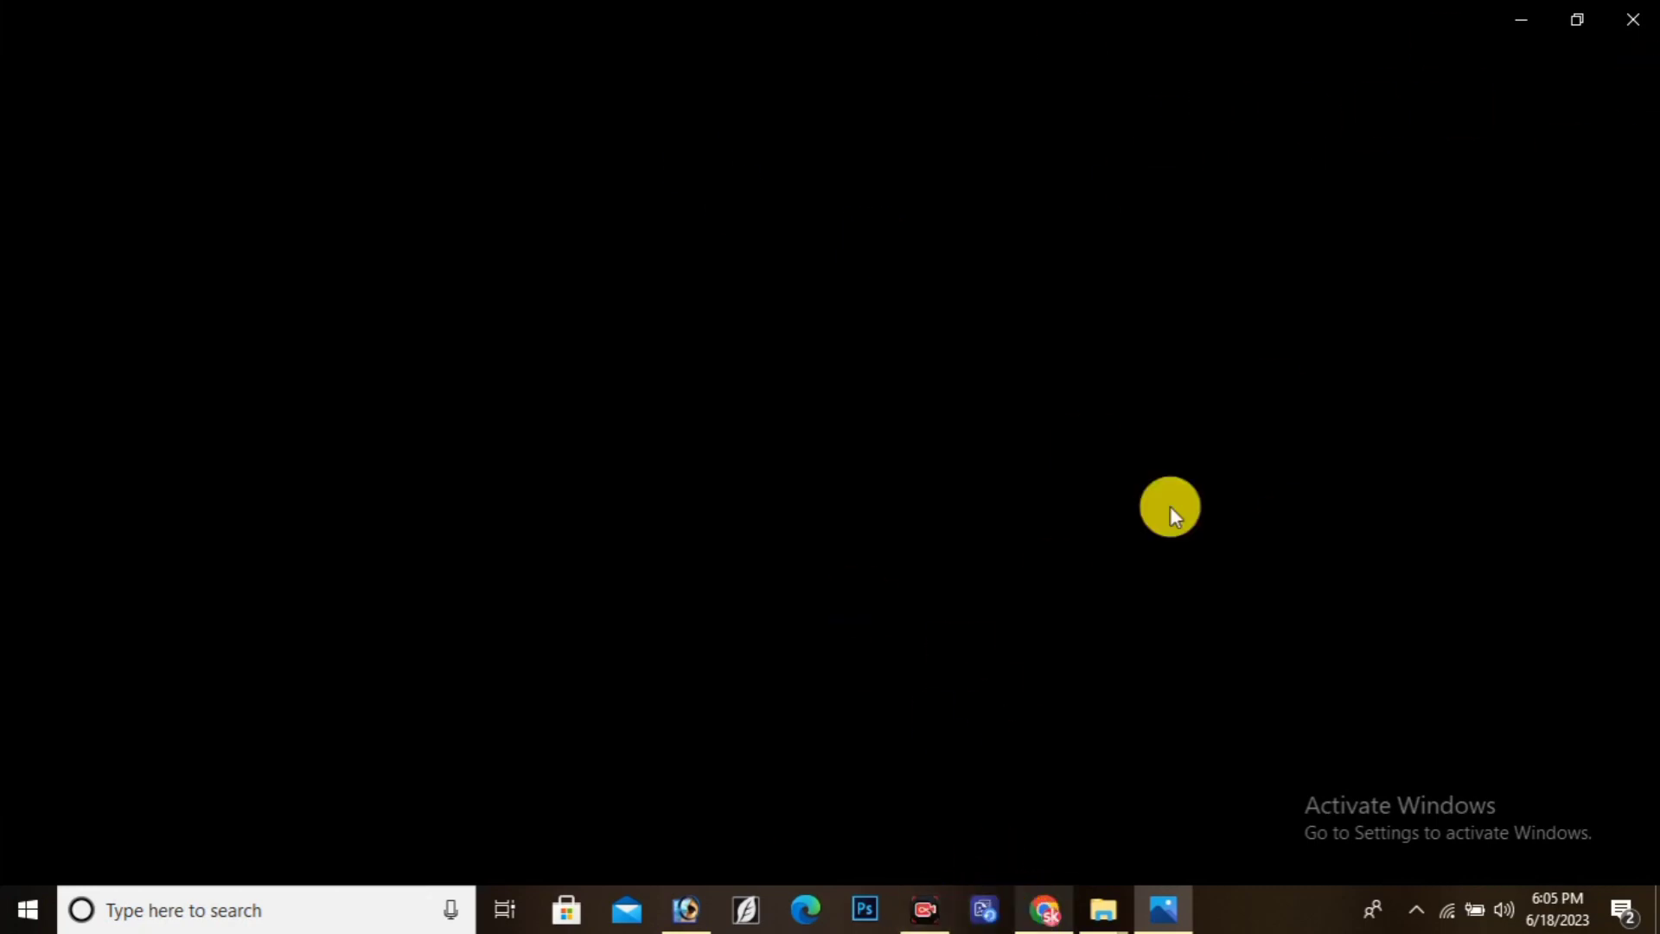
Step: Minimise the photo viewer and open the cutout in the PicWish background editor
click(1522, 17)
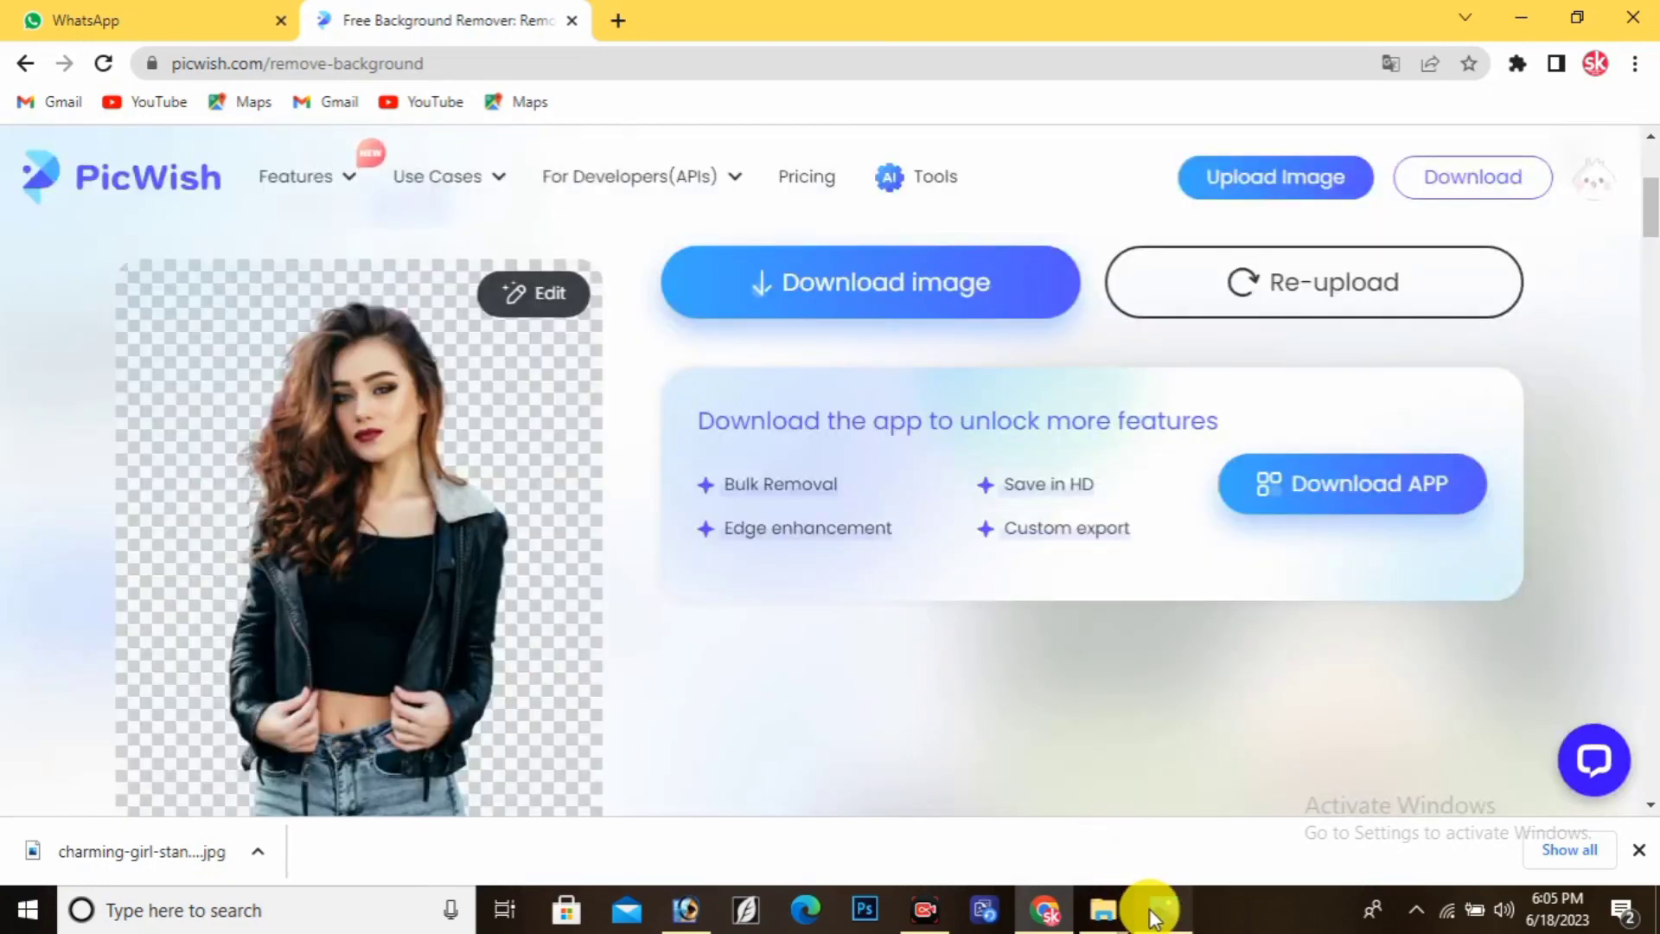
mouse_move(1181, 912)
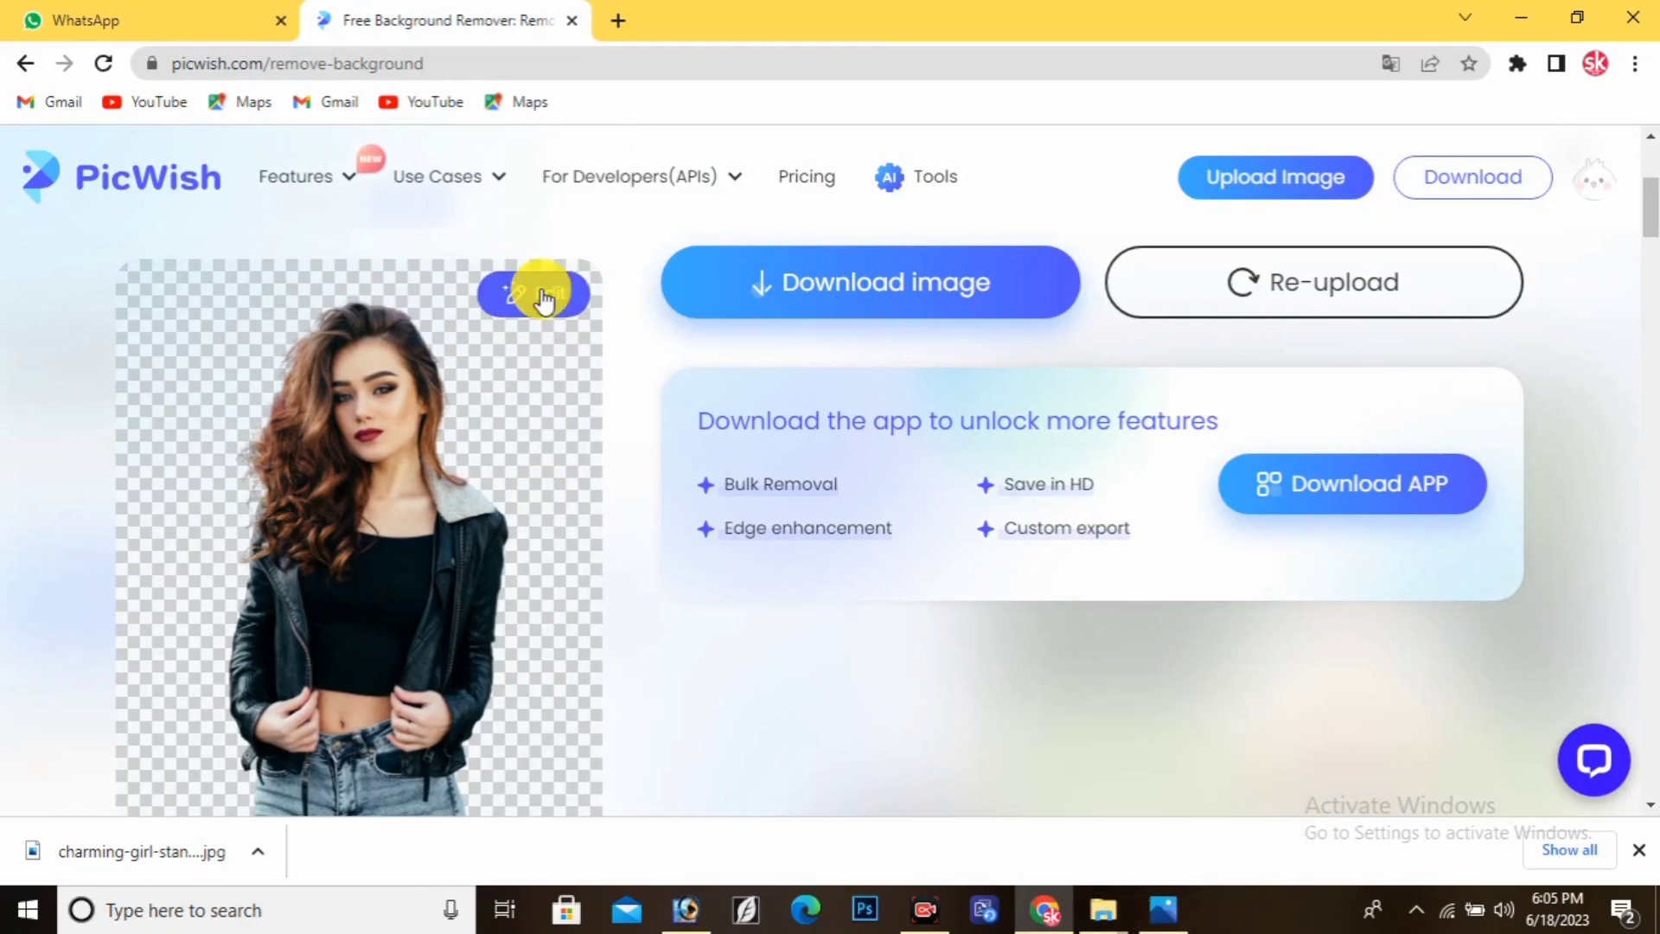
click(579, 304)
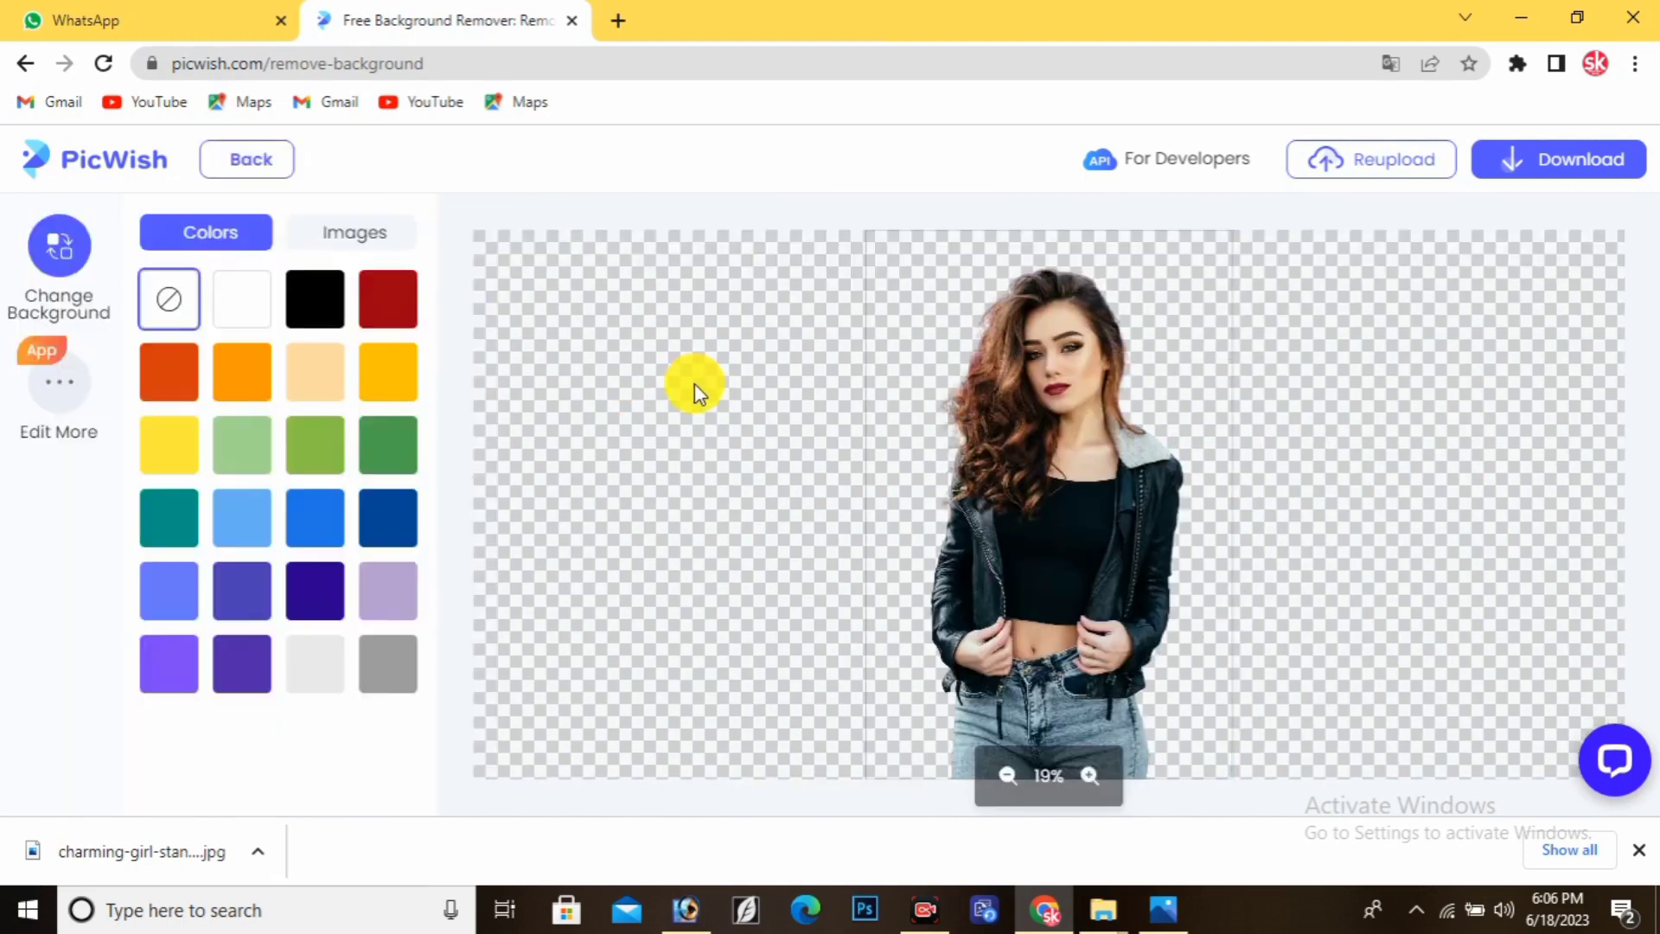
Step: Try several solid background colours behind the woman, including dark red, green and purple, and finish with amber yellow
click(311, 298)
click(396, 327)
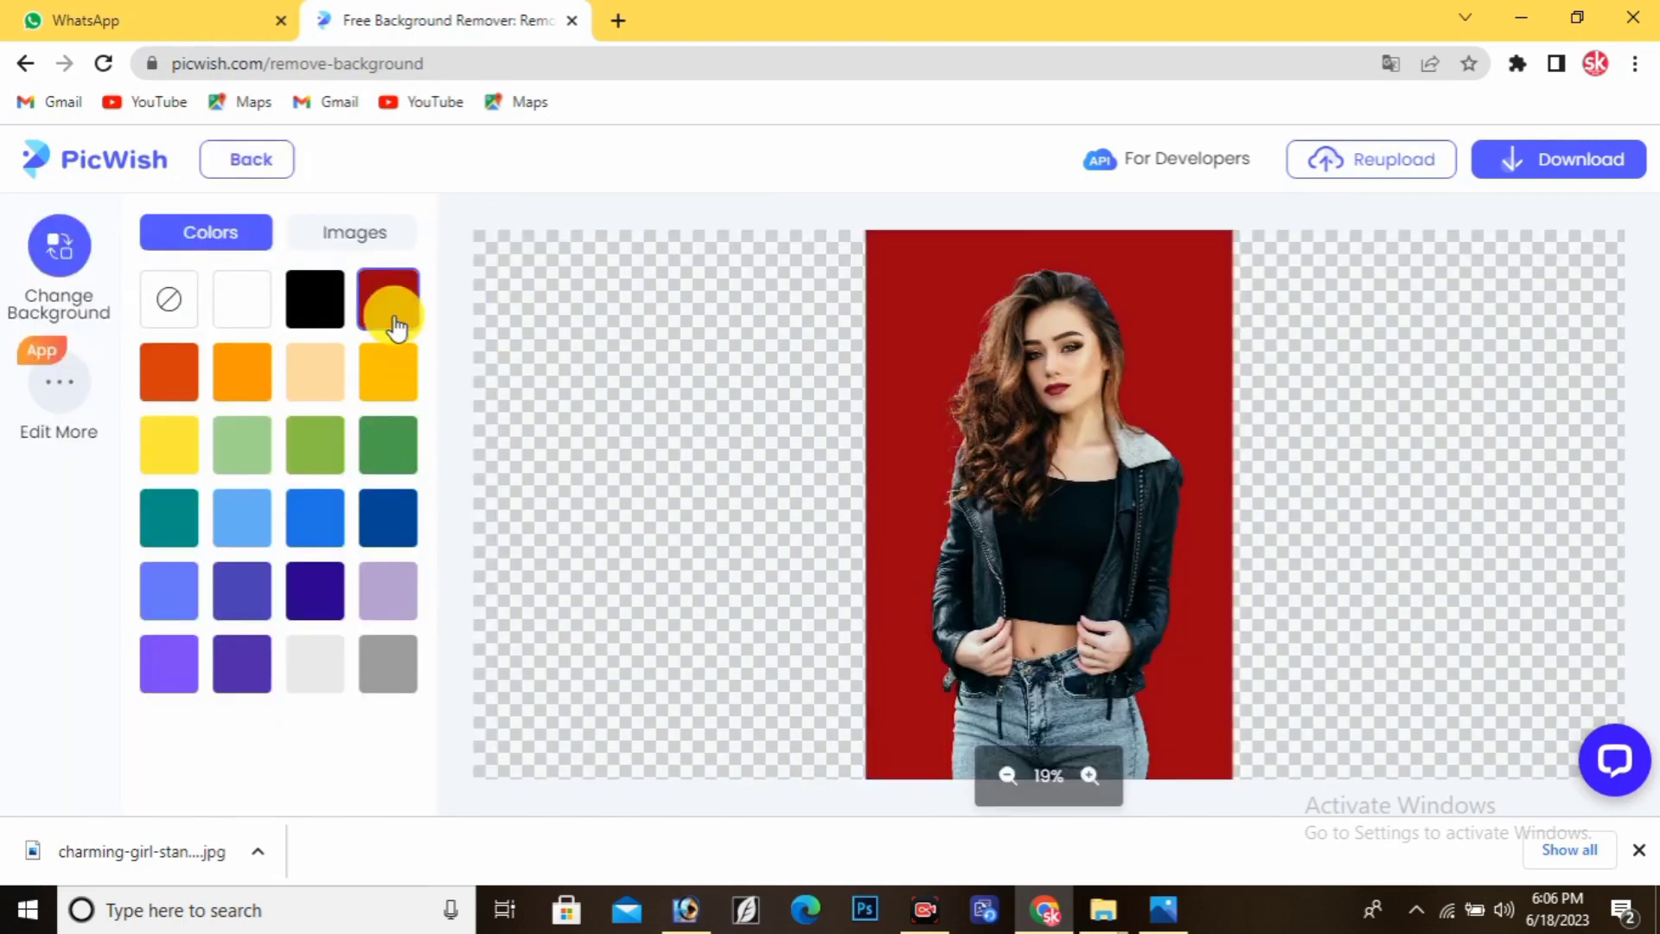
click(169, 396)
click(245, 454)
click(381, 442)
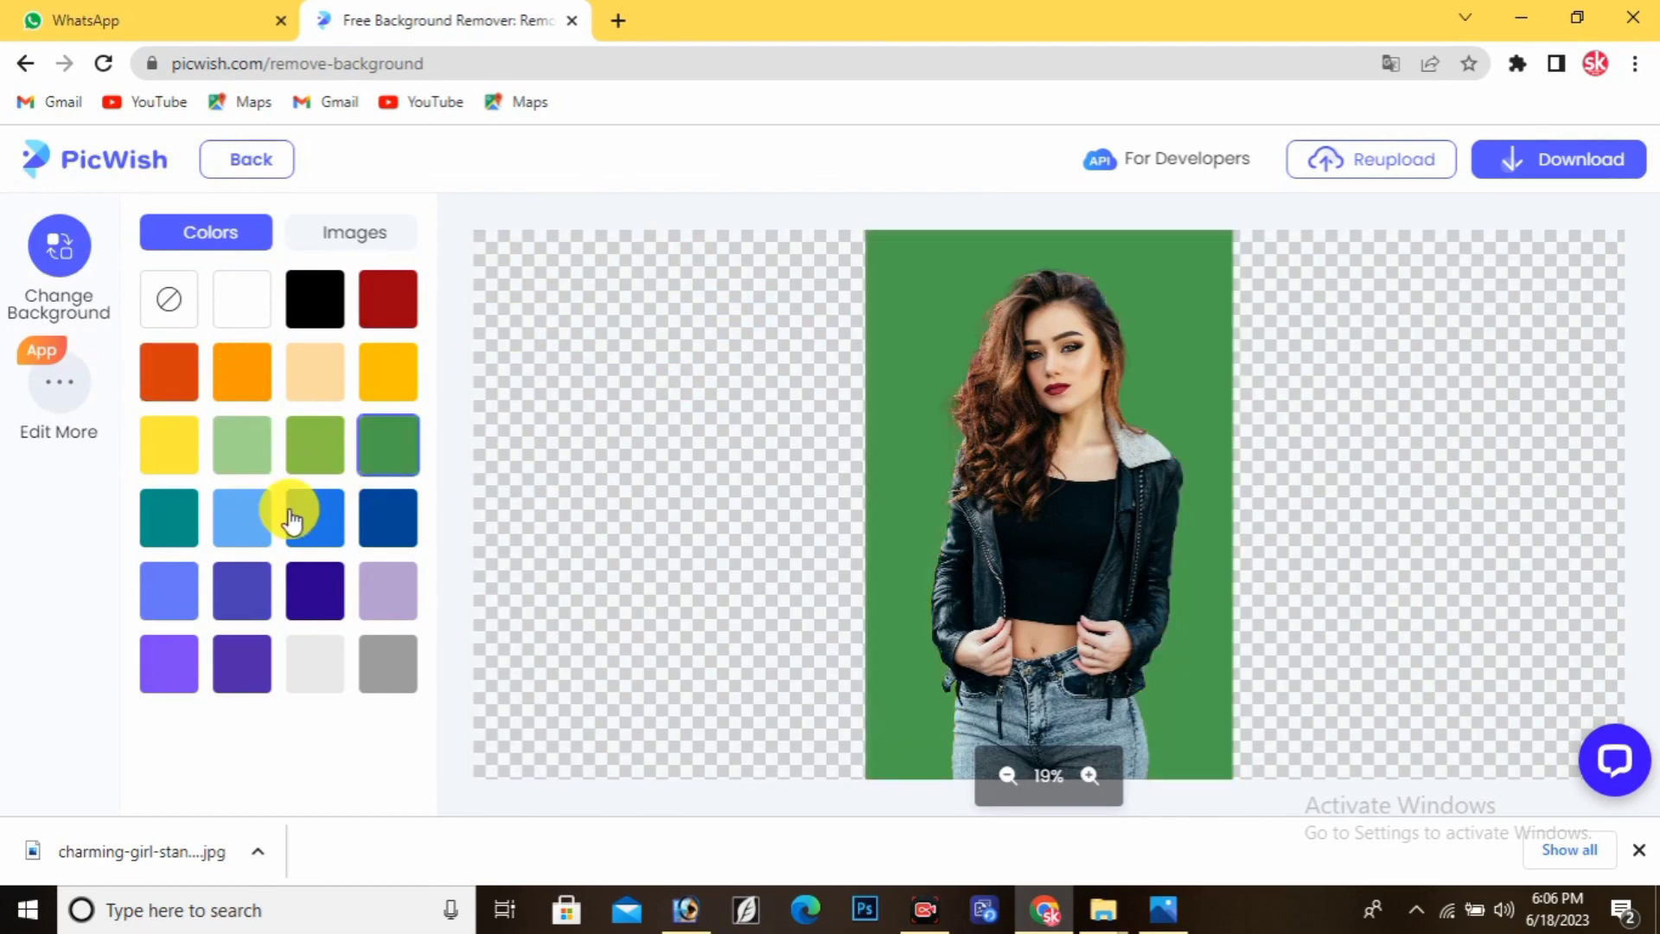
click(294, 514)
click(367, 514)
click(299, 595)
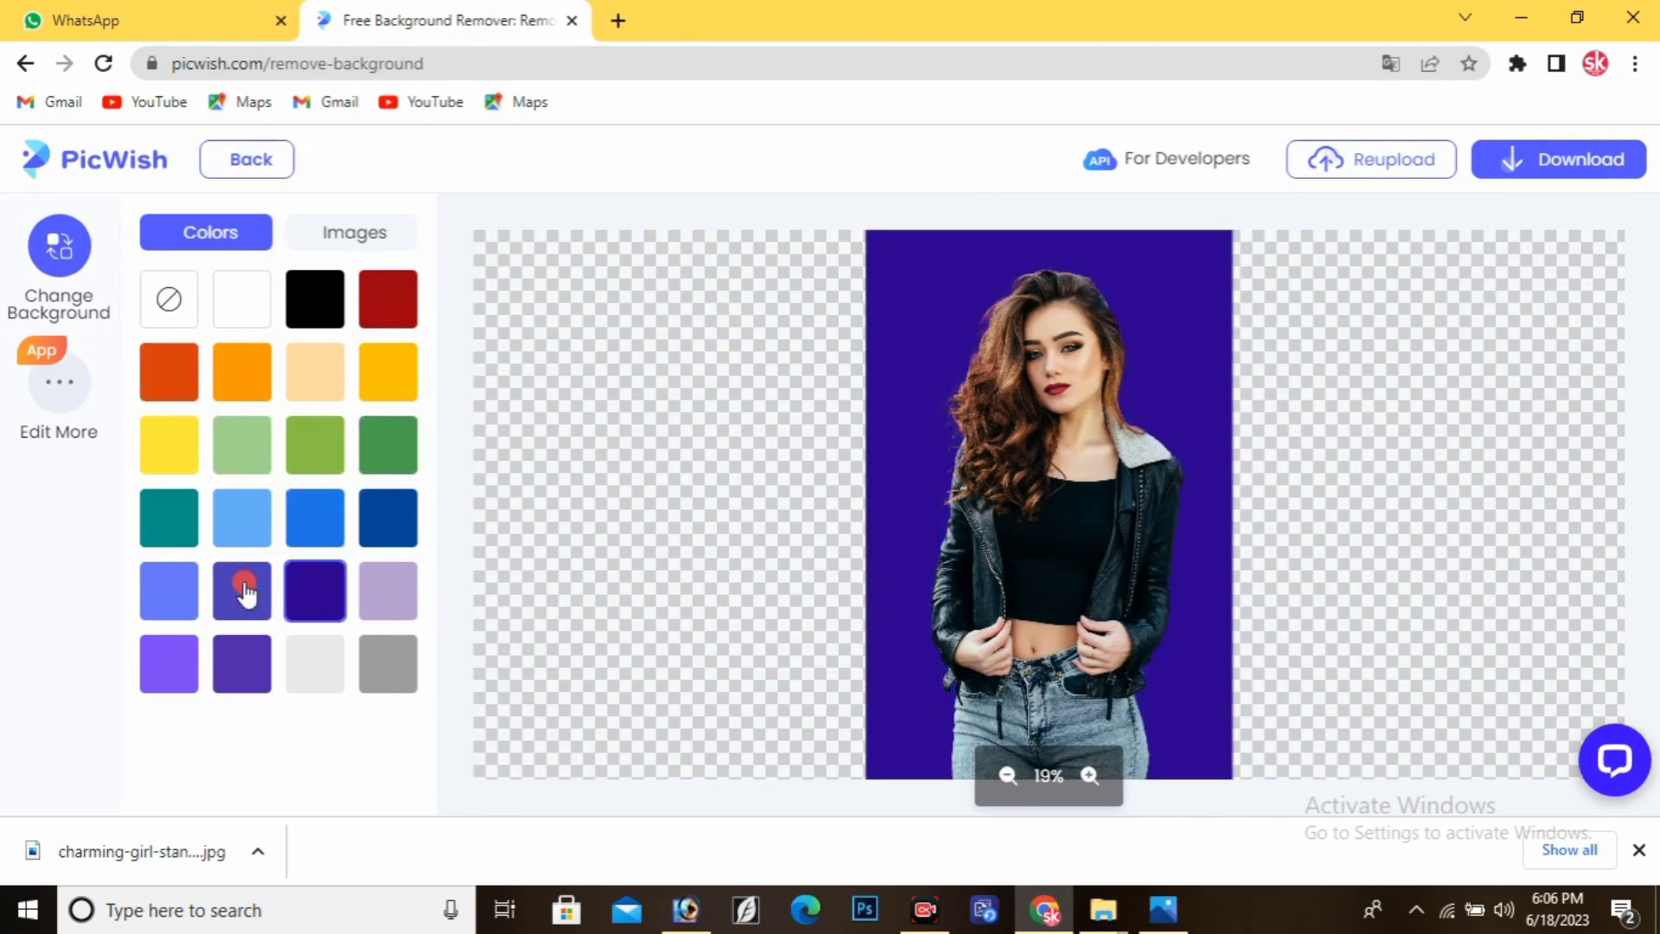
click(237, 593)
click(245, 666)
click(162, 368)
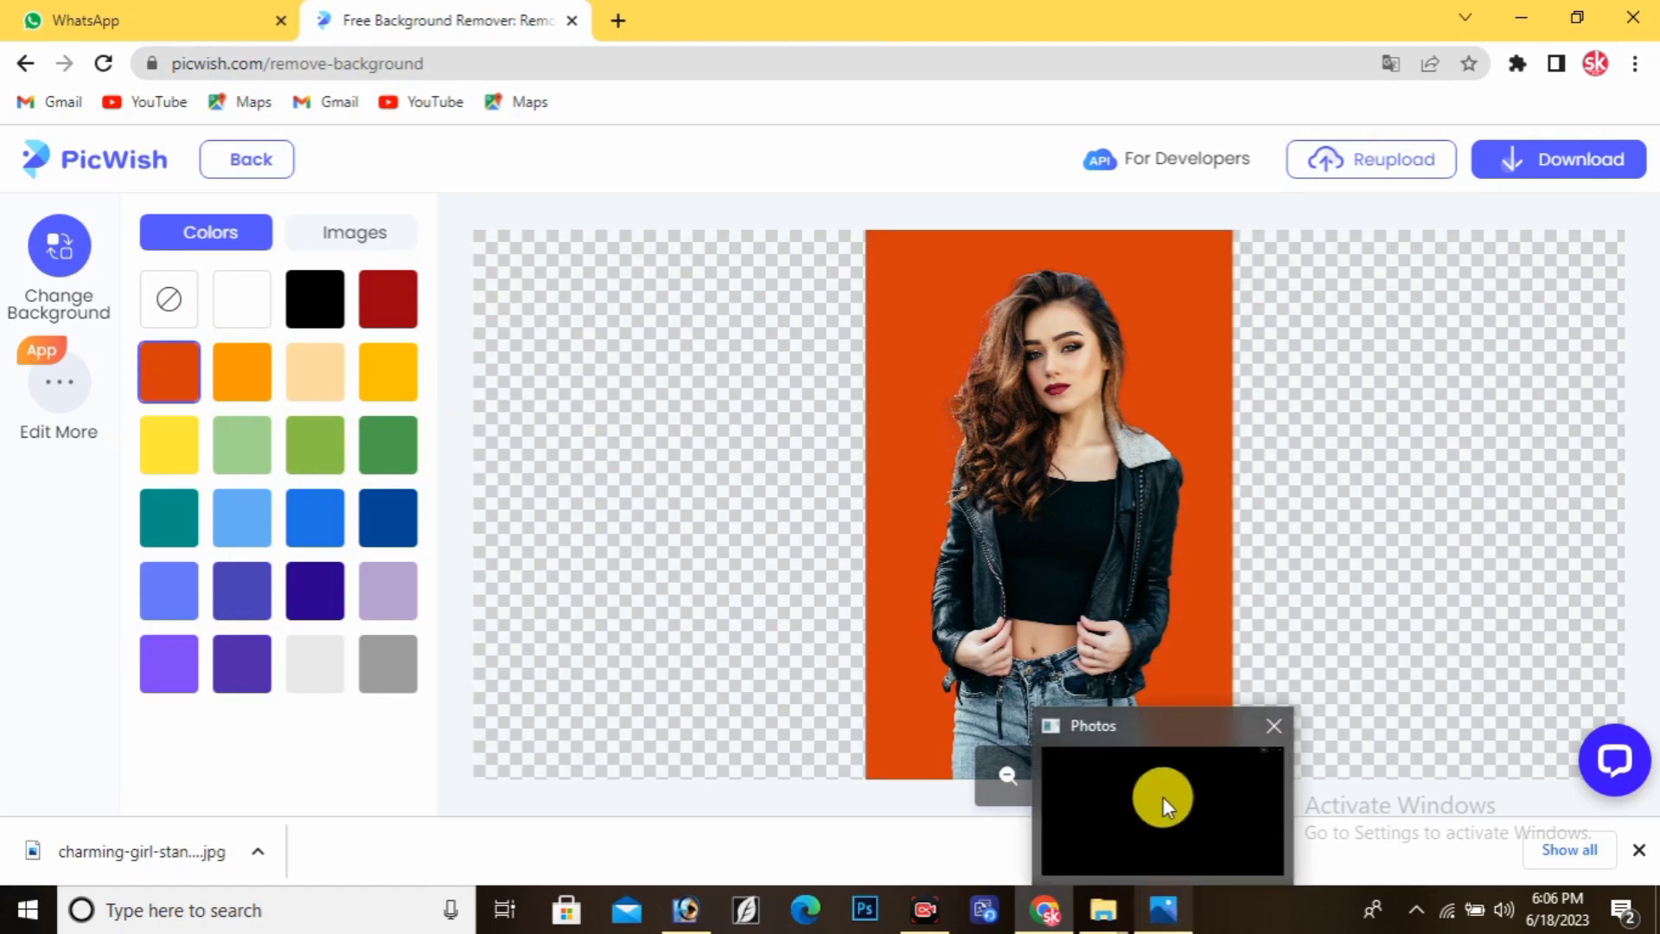
click(404, 385)
mouse_move(1538, 163)
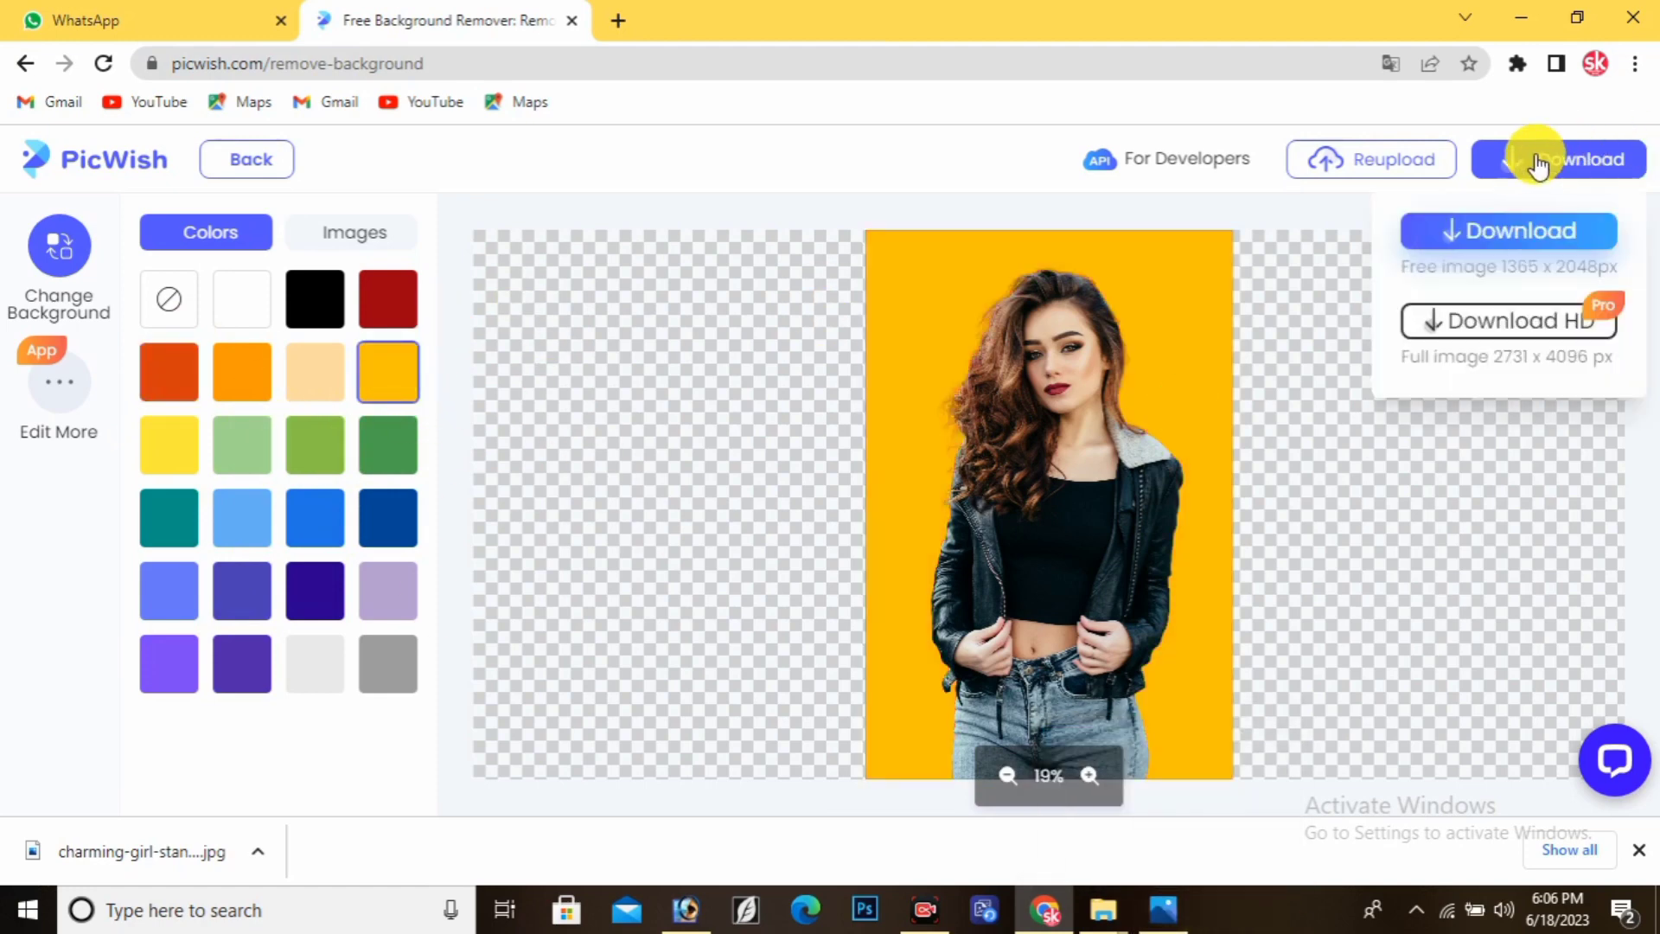
Step: Switch to Photos, examine the face and hair edges of the charming-girl-stands-street.png cutout up close, and close the viewer
click(1521, 19)
click(1160, 917)
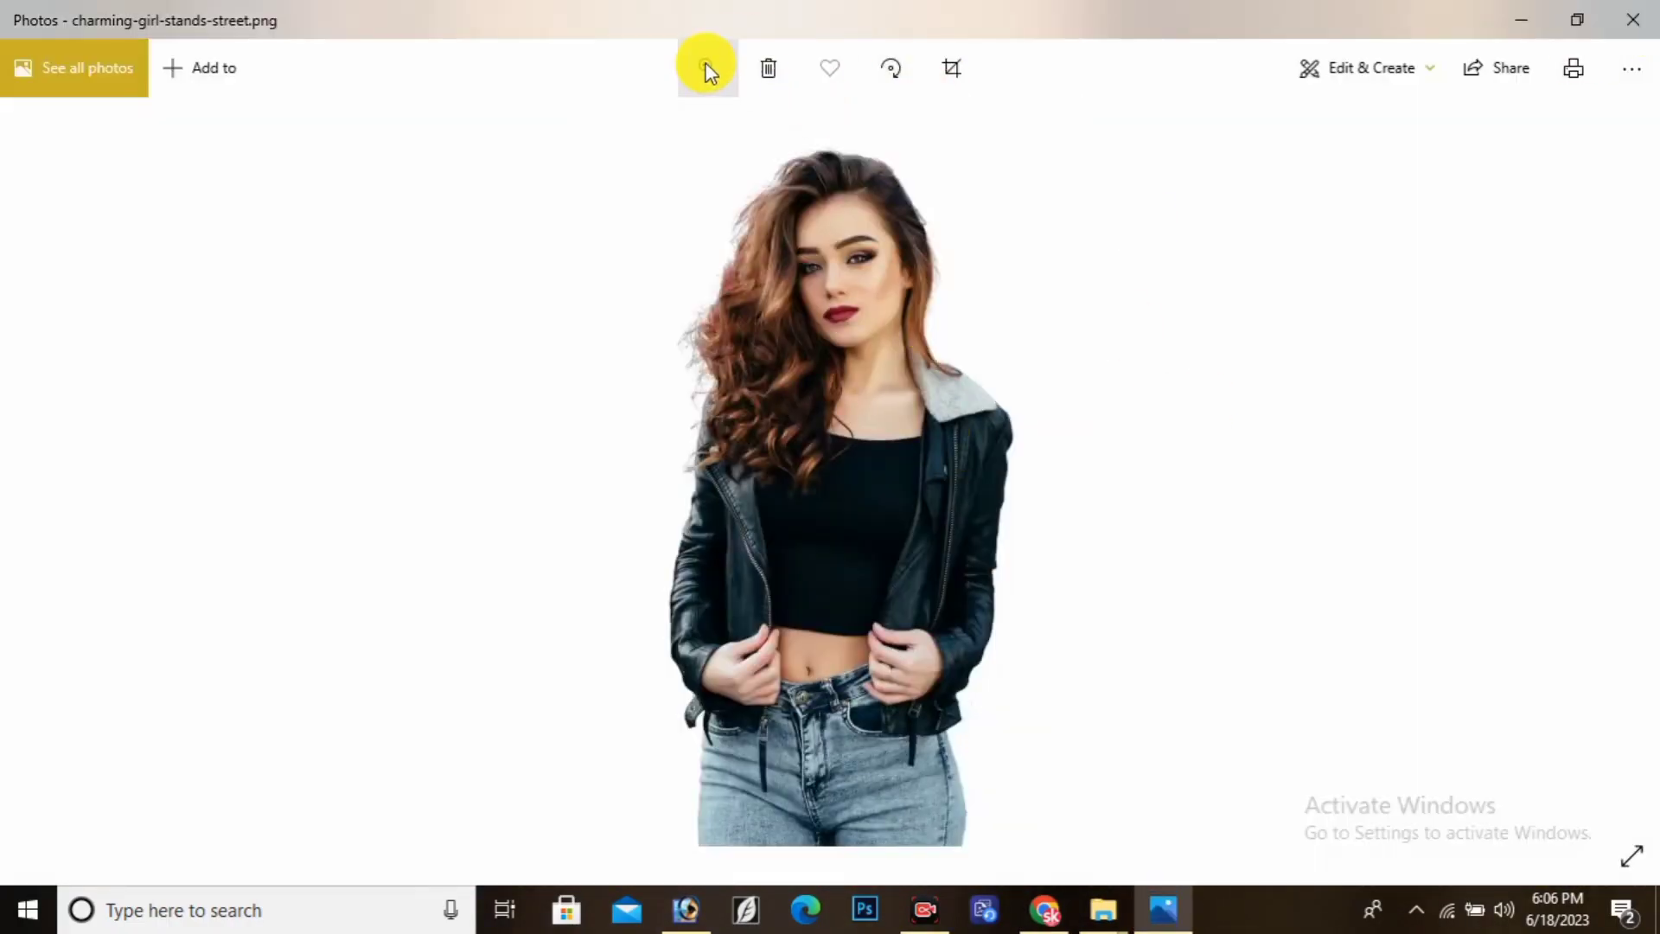
drag(595, 130, 624, 136)
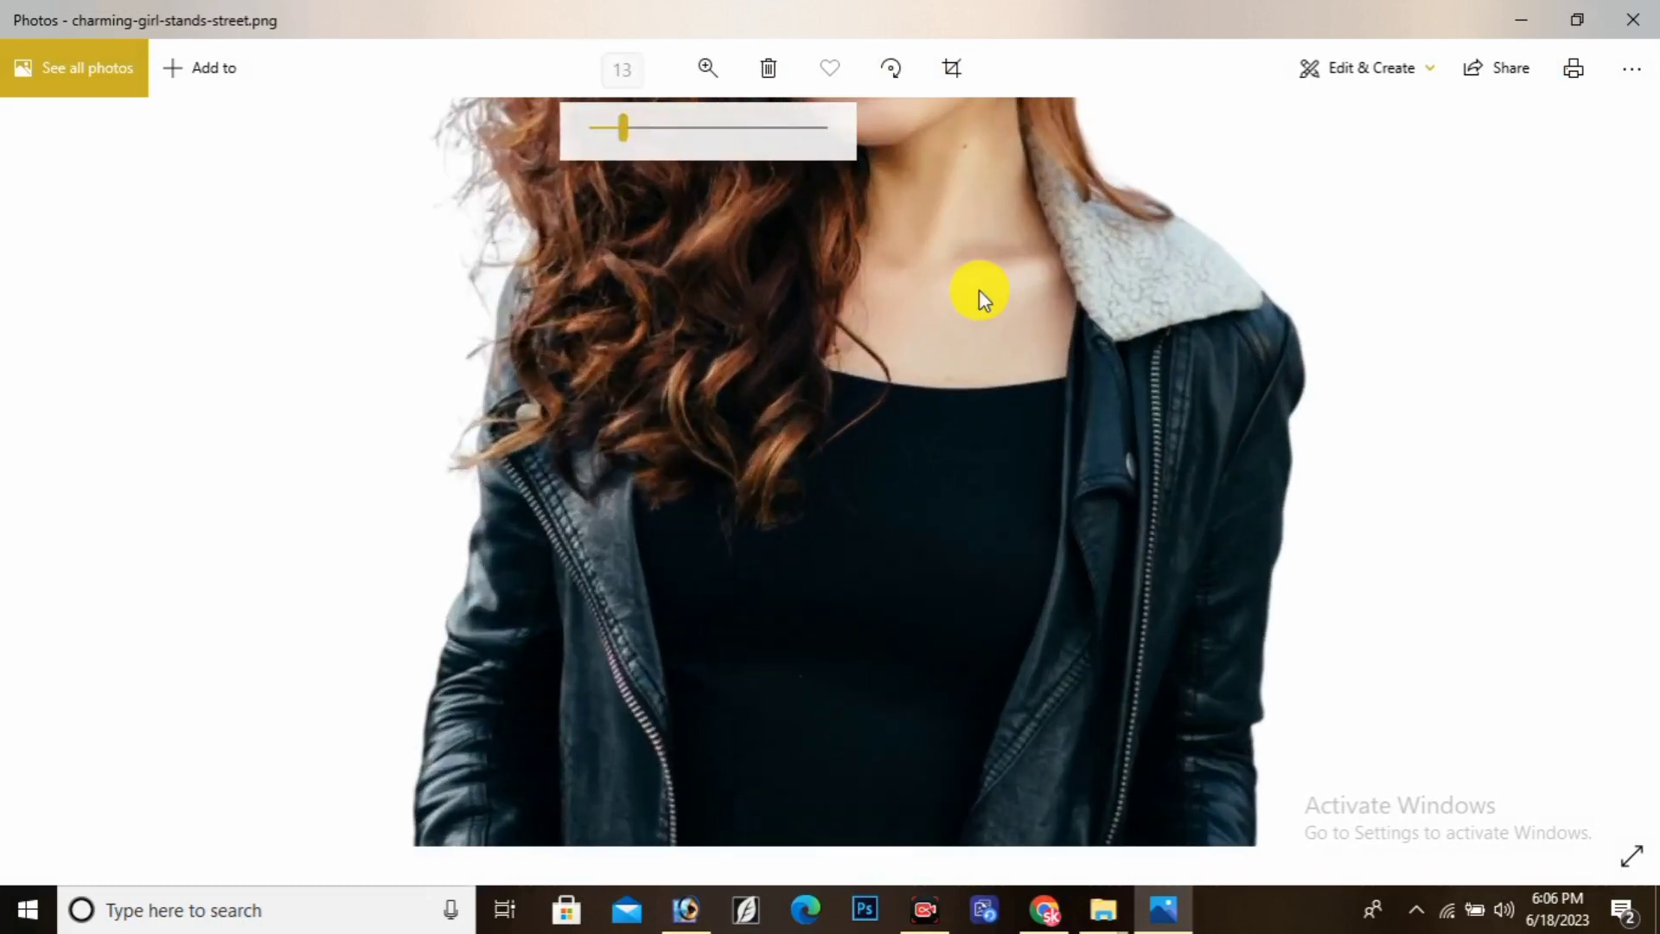
drag(980, 298, 915, 629)
click(702, 71)
drag(627, 130, 664, 141)
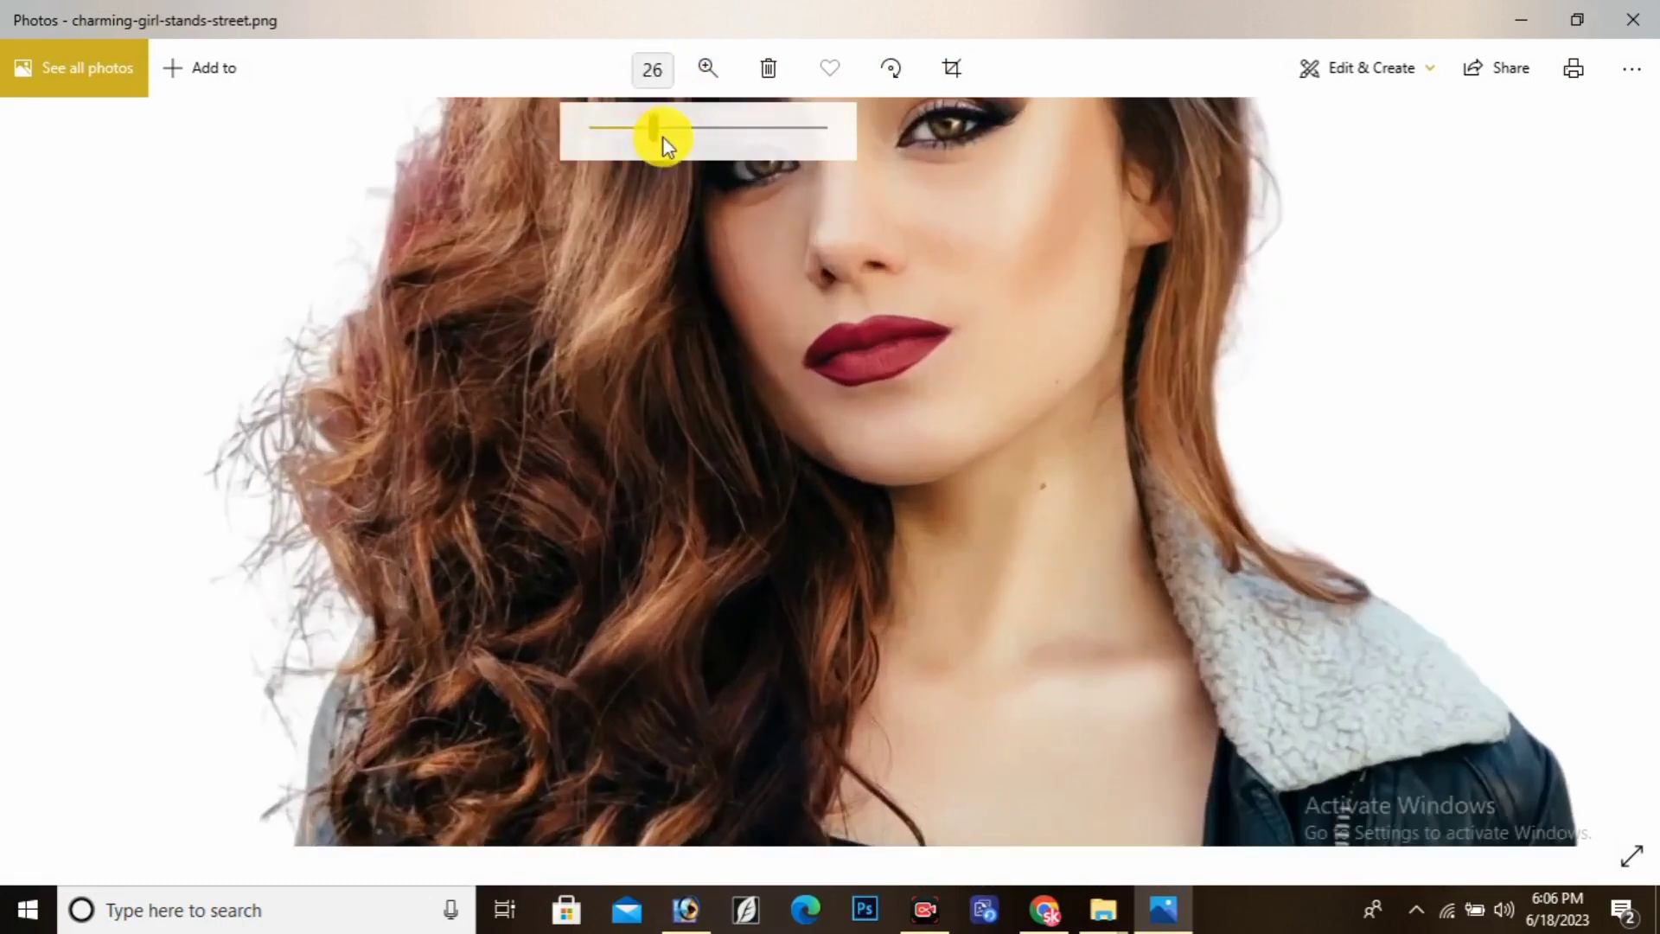
drag(1026, 424, 981, 731)
click(707, 68)
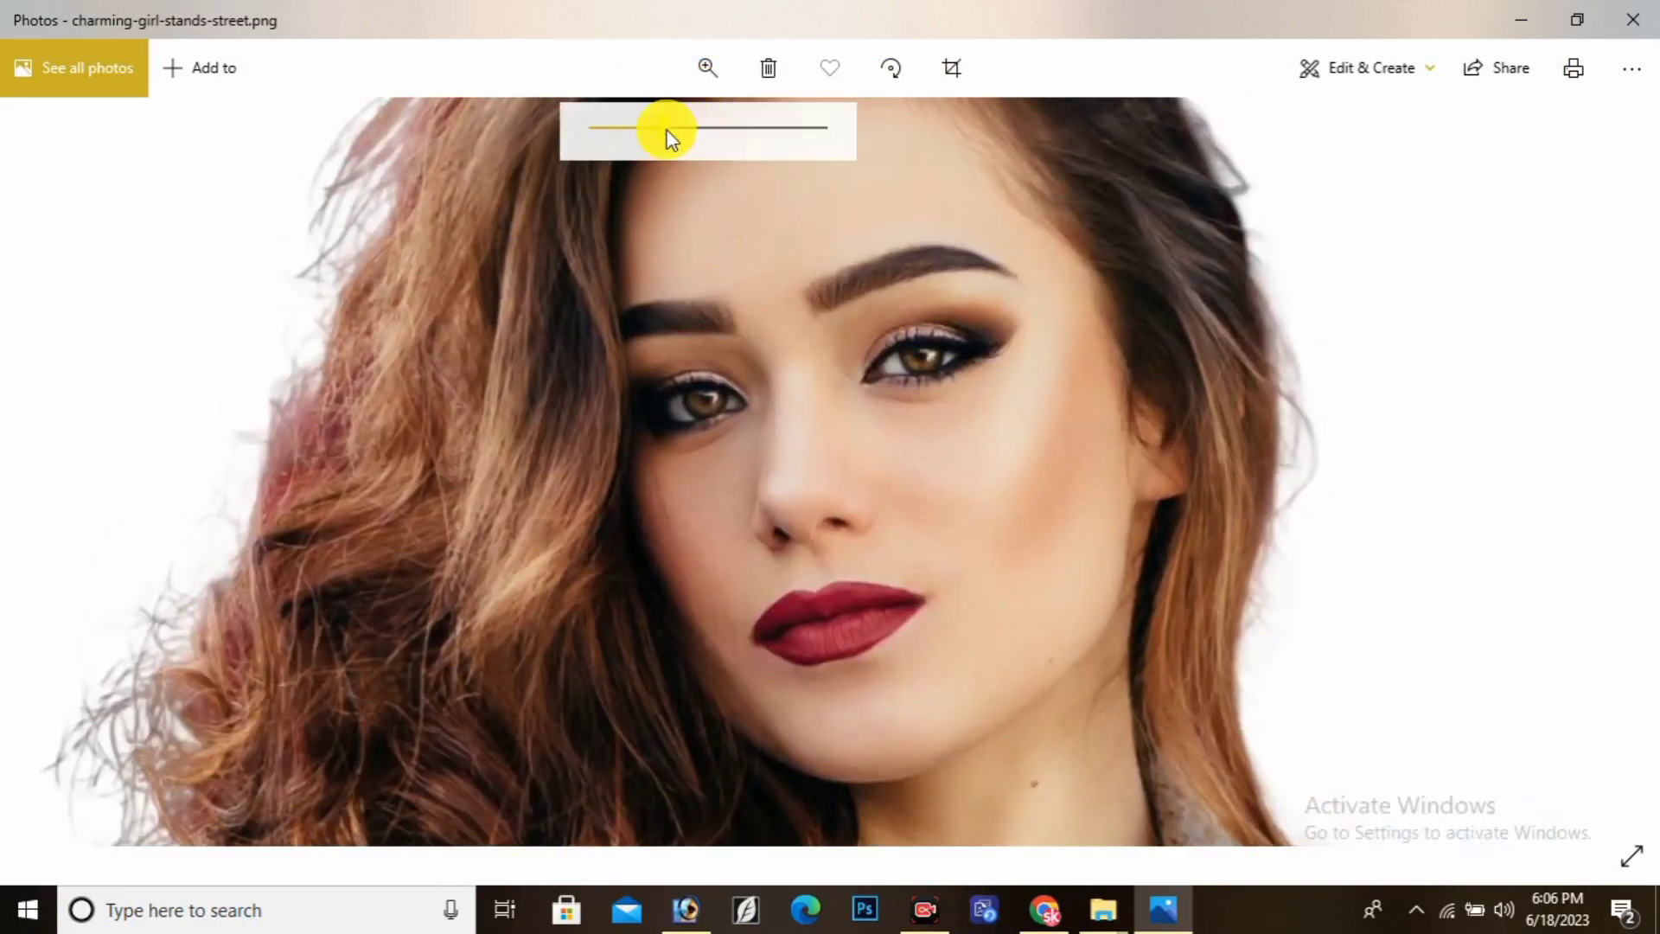
drag(667, 130, 685, 129)
drag(974, 378, 941, 311)
drag(984, 750, 1295, 899)
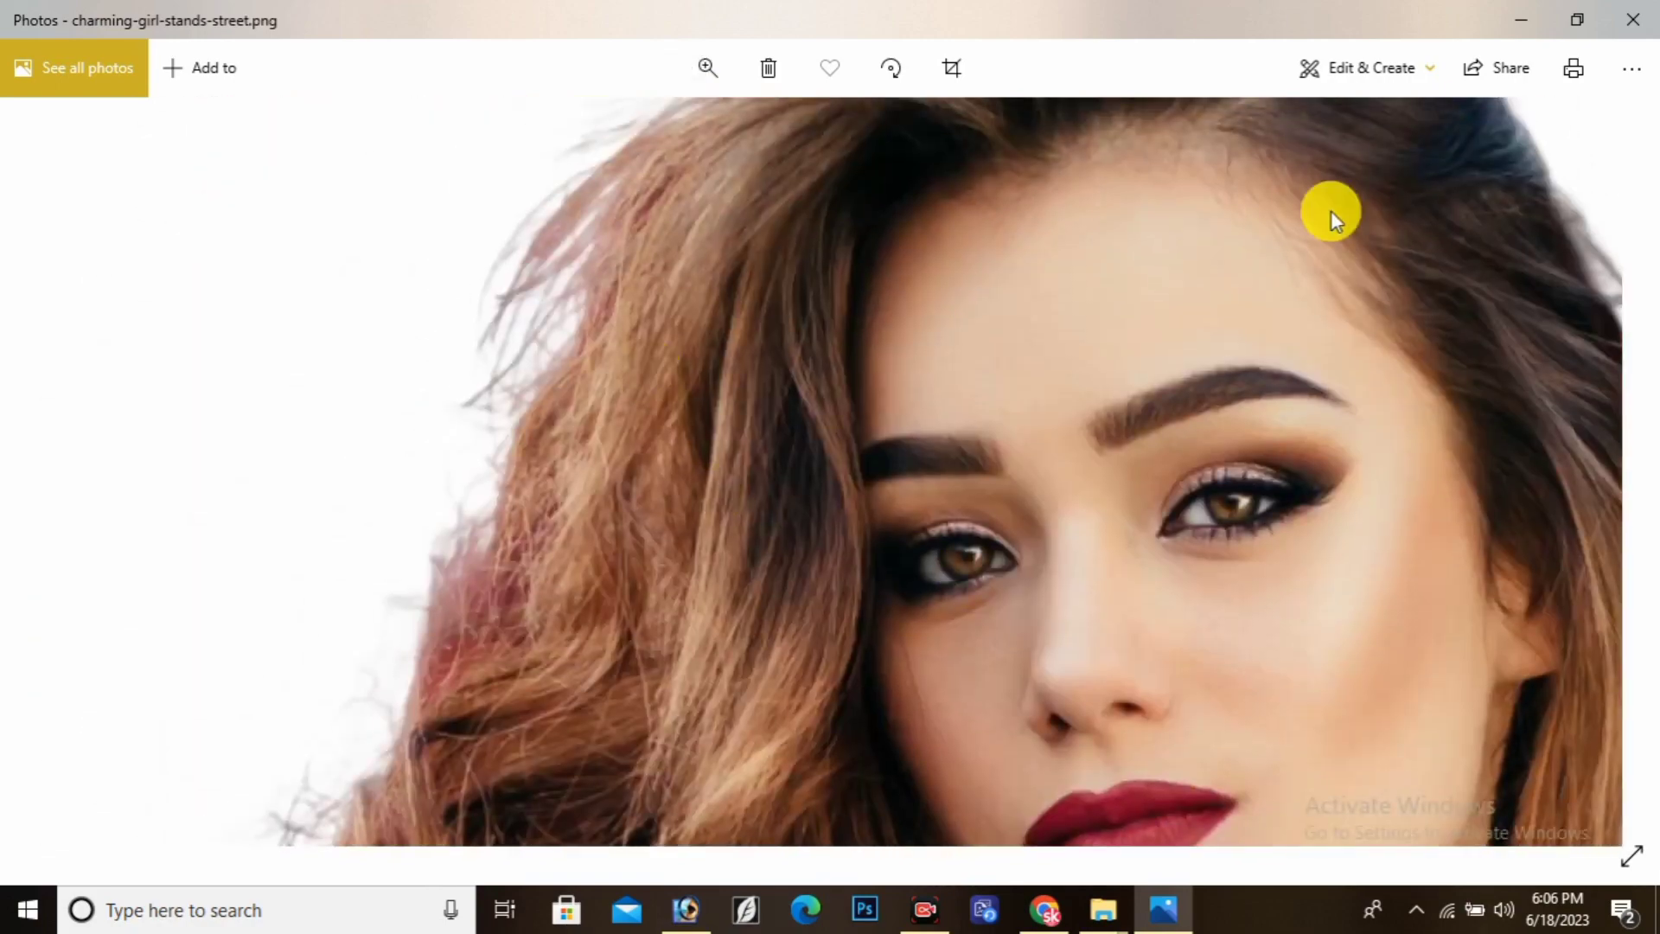
drag(1334, 215, 908, 387)
drag(1195, 735, 1297, 173)
drag(727, 563, 678, 634)
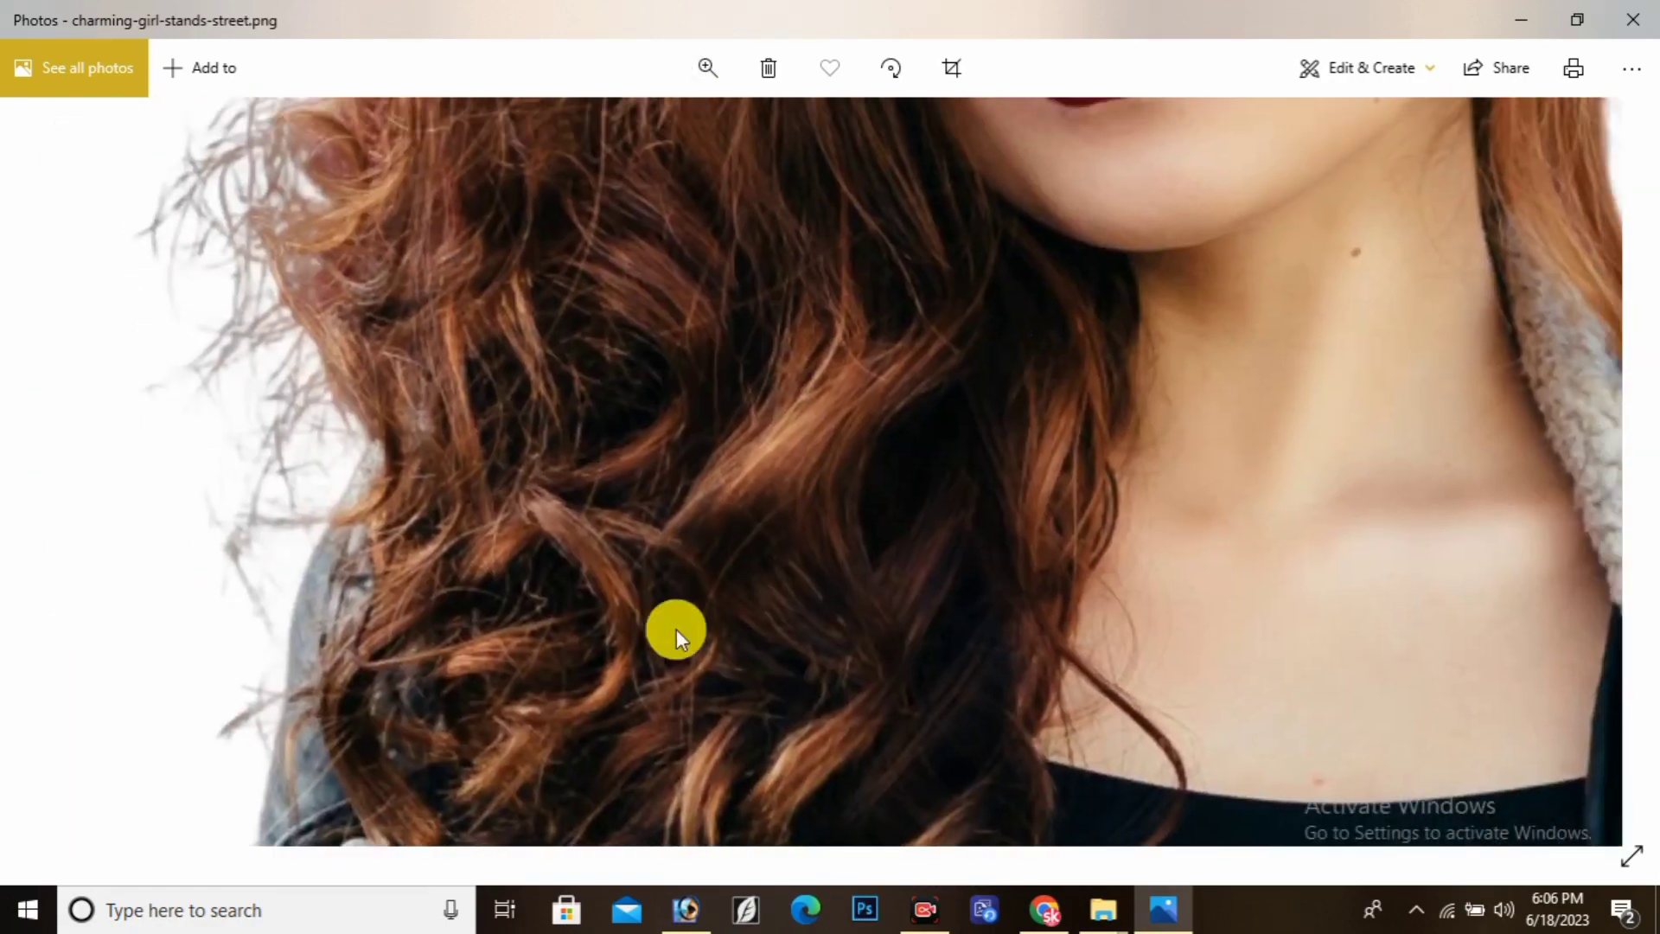
click(708, 69)
drag(683, 127, 580, 148)
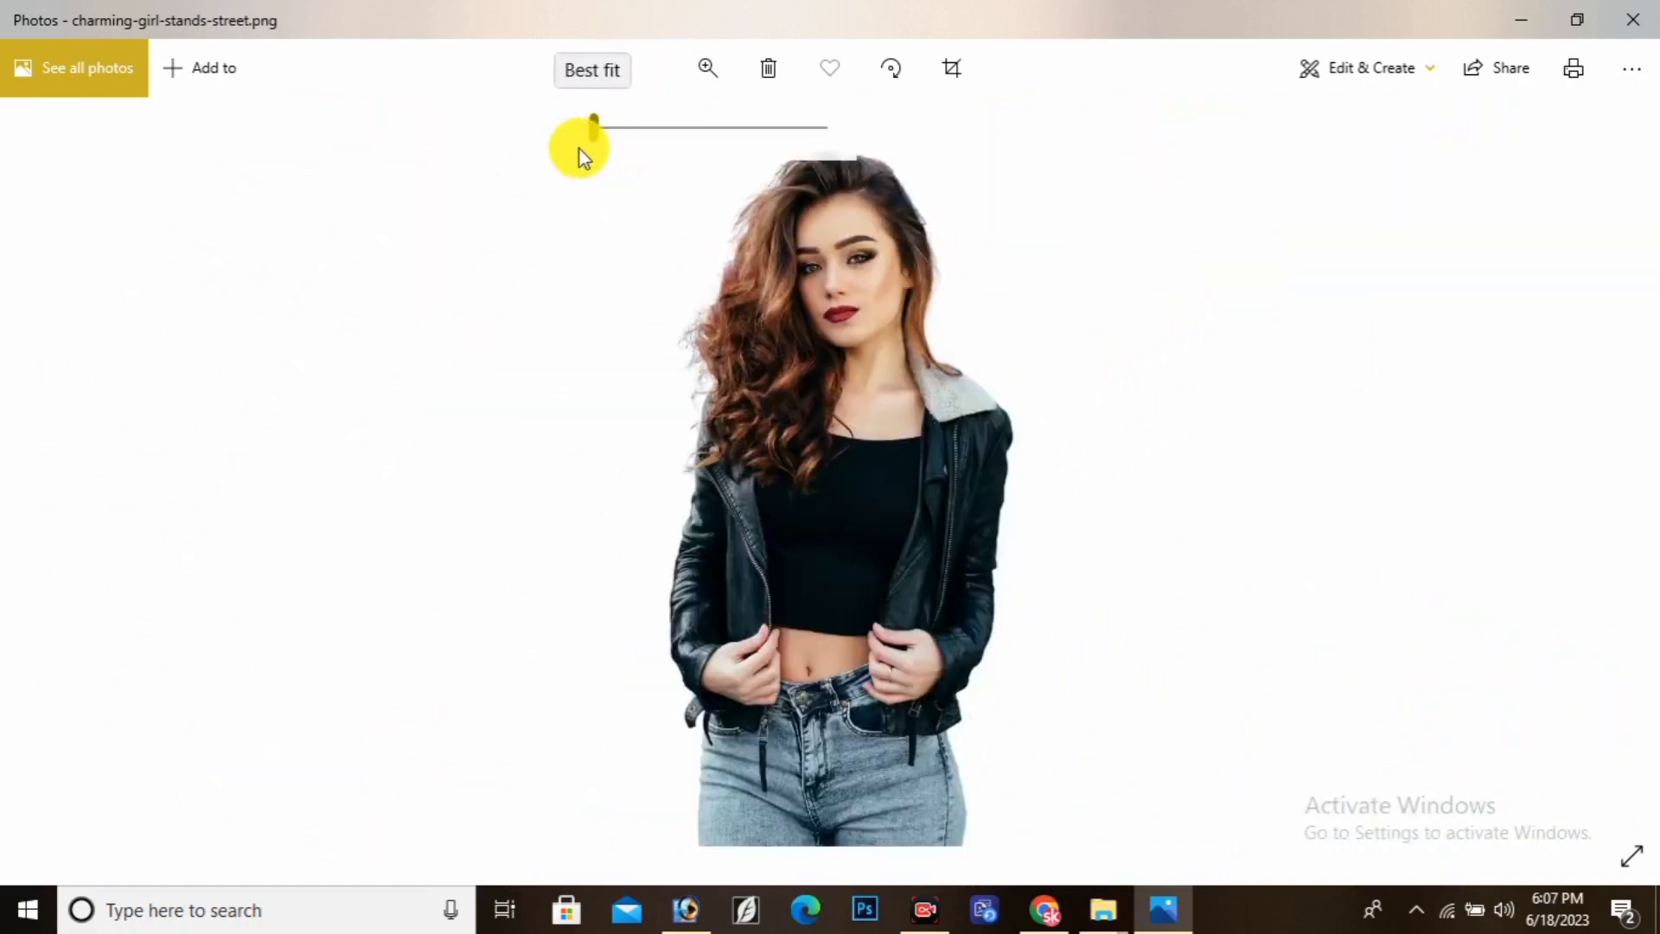
click(1632, 21)
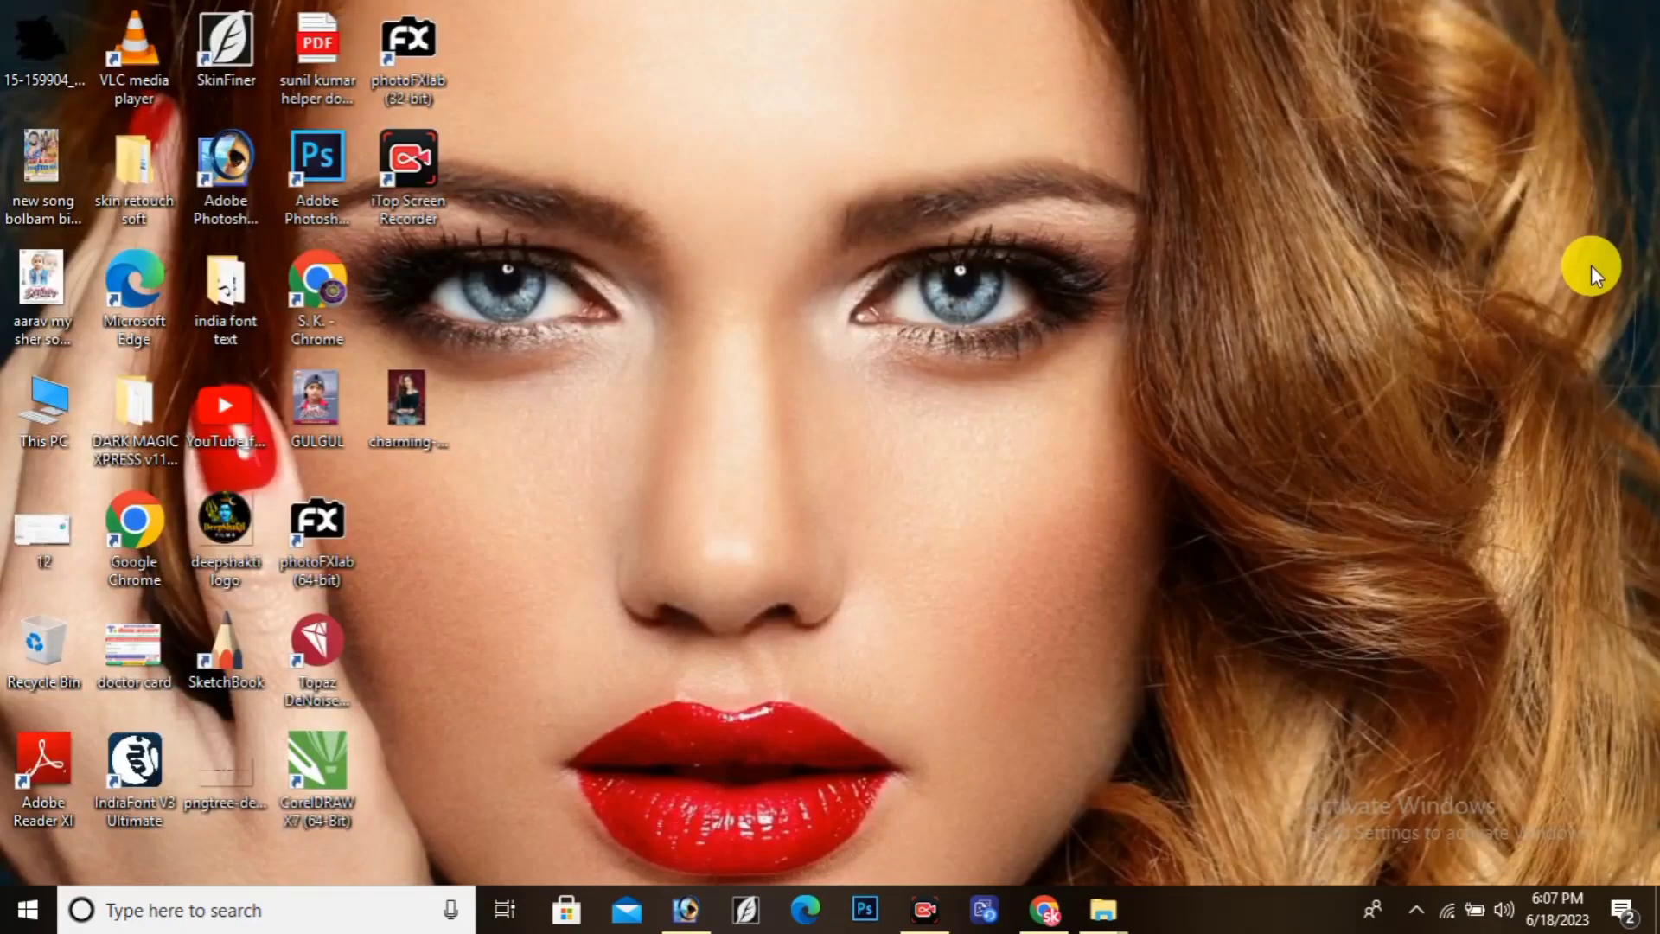
Step: Open the downloaded charming-girl-stands-street.jpg from the browser in Photoshop and place its window beside 11.jpg
click(1045, 909)
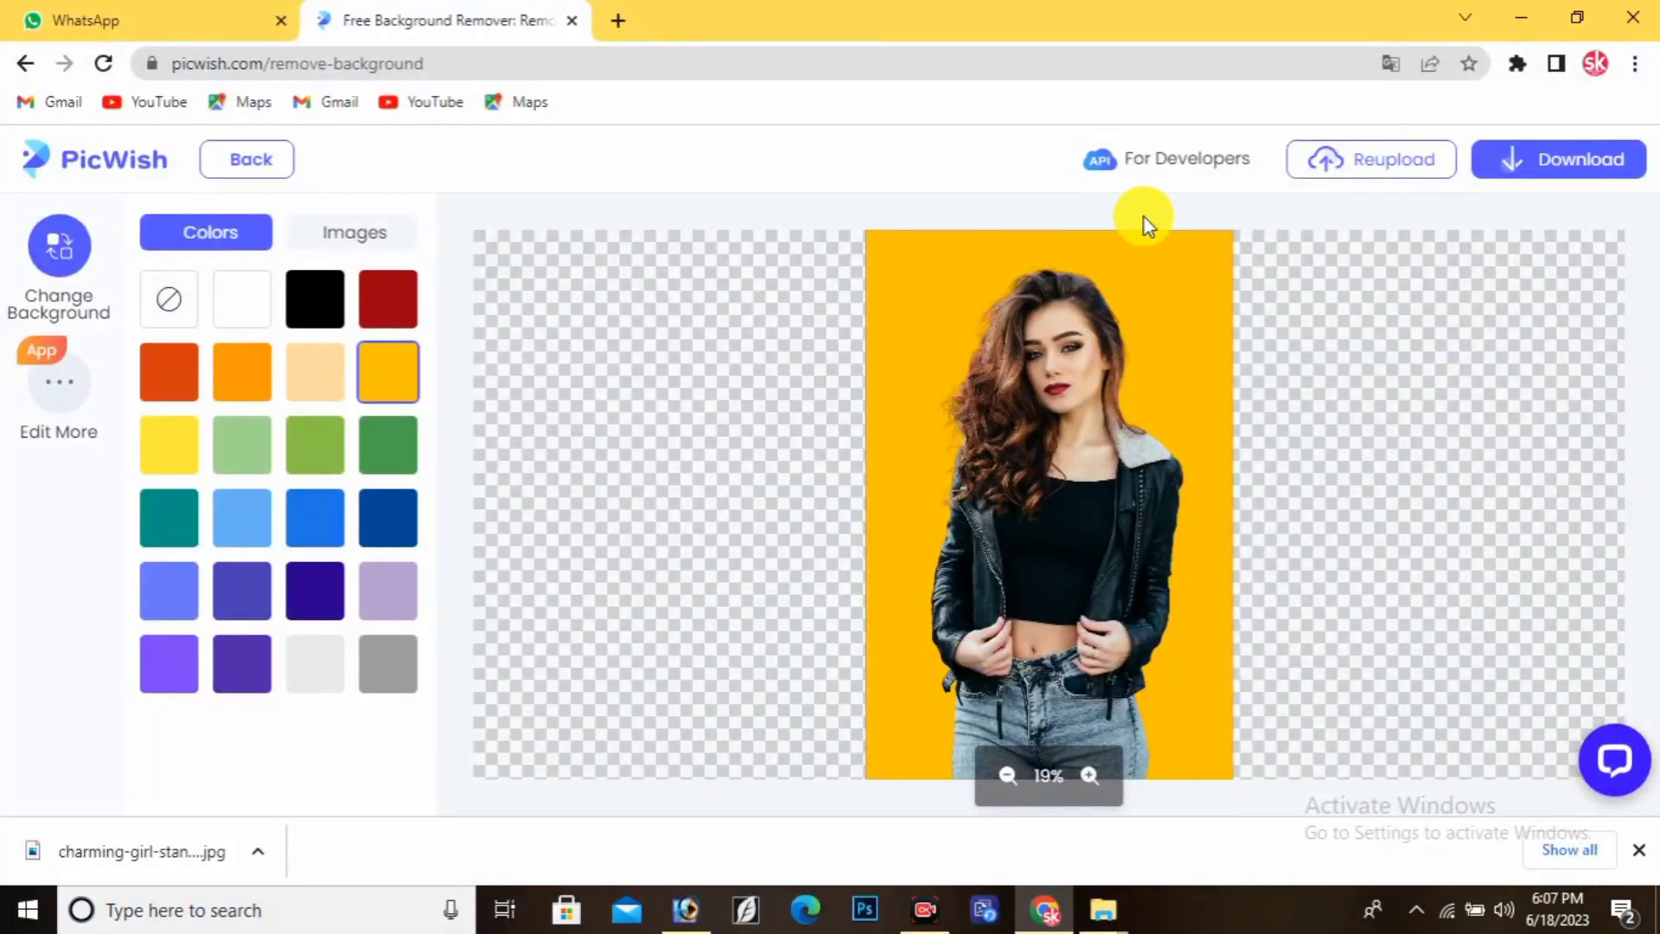
drag(130, 851, 688, 927)
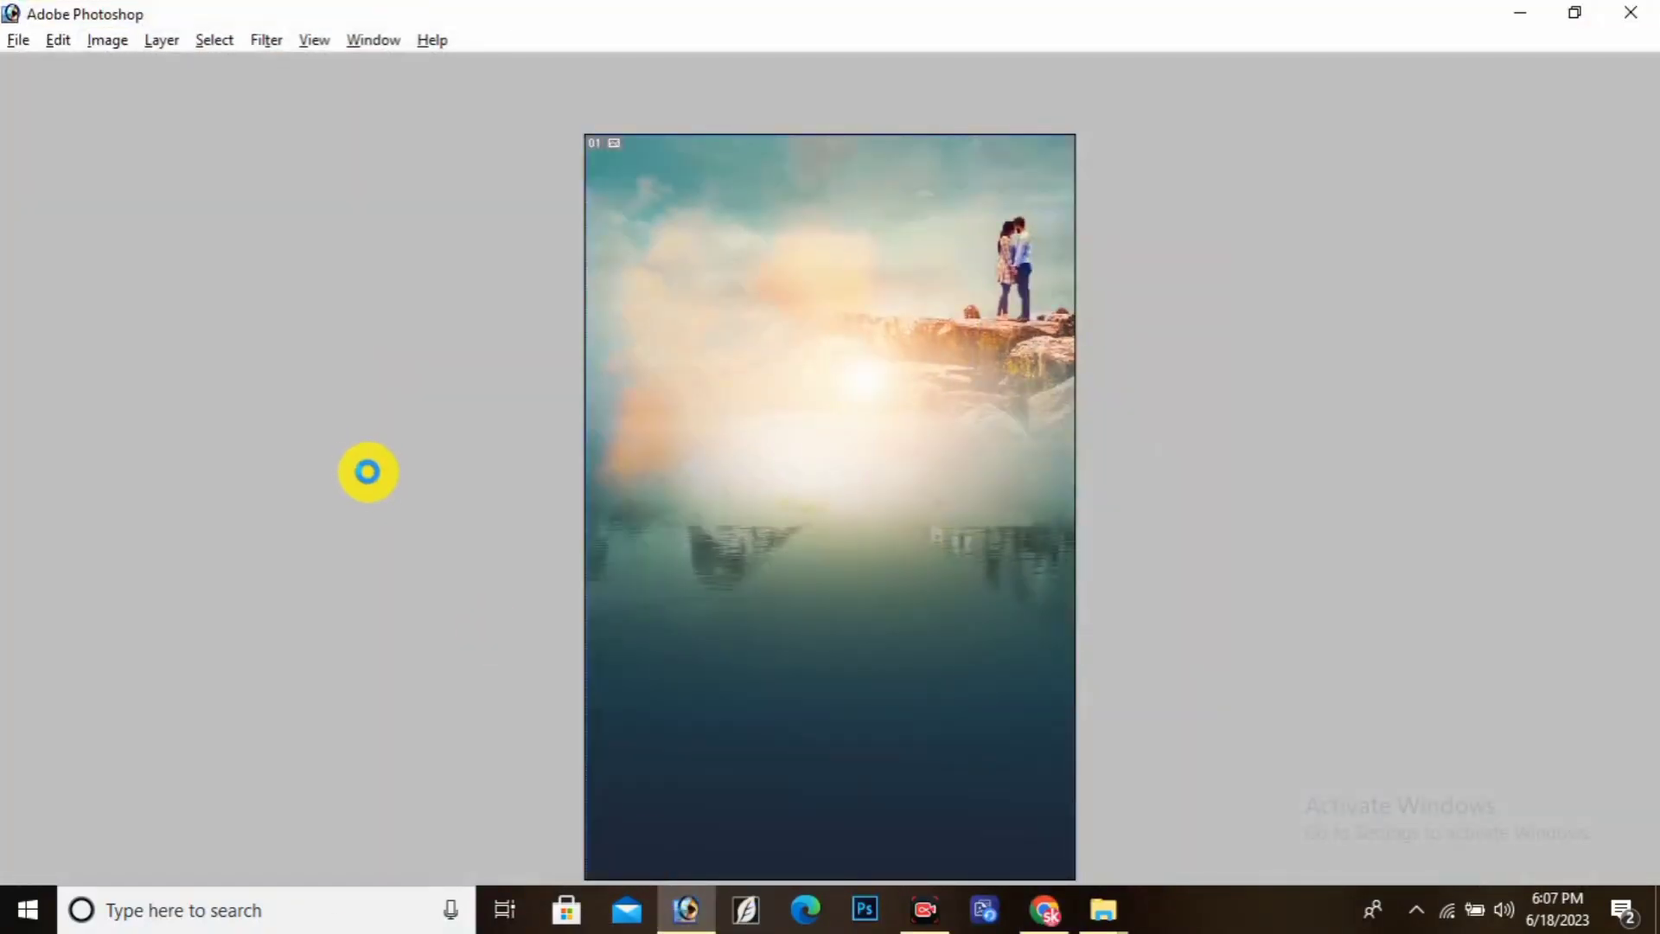
drag(368, 472, 367, 471)
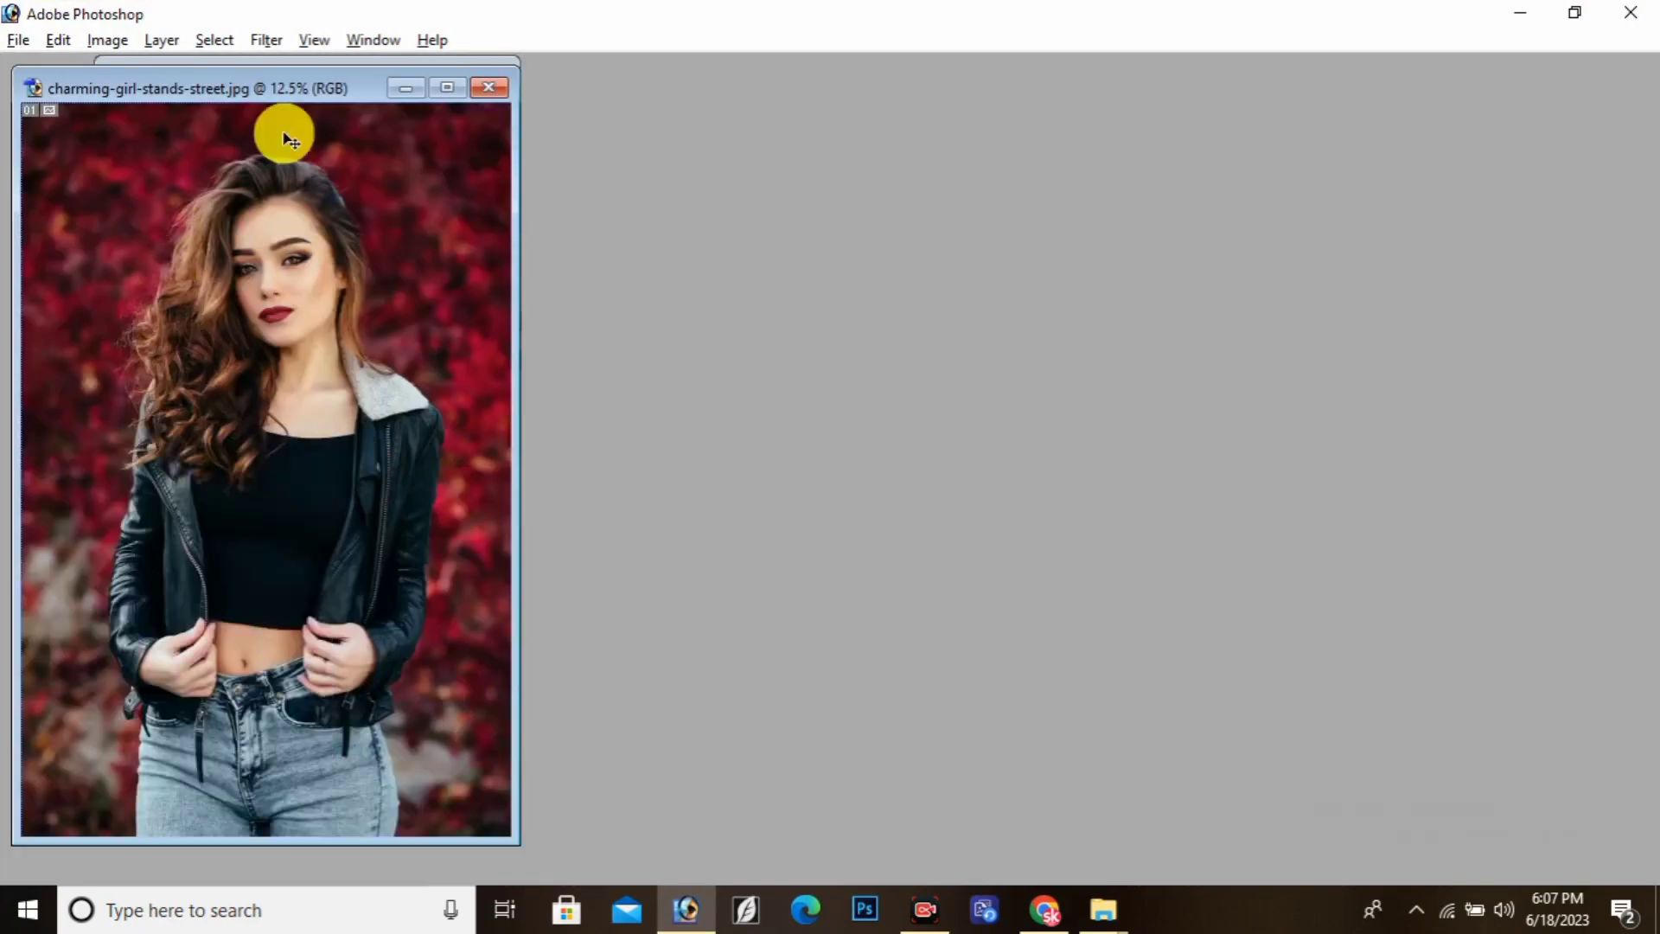
drag(282, 133, 1060, 254)
drag(971, 211, 844, 132)
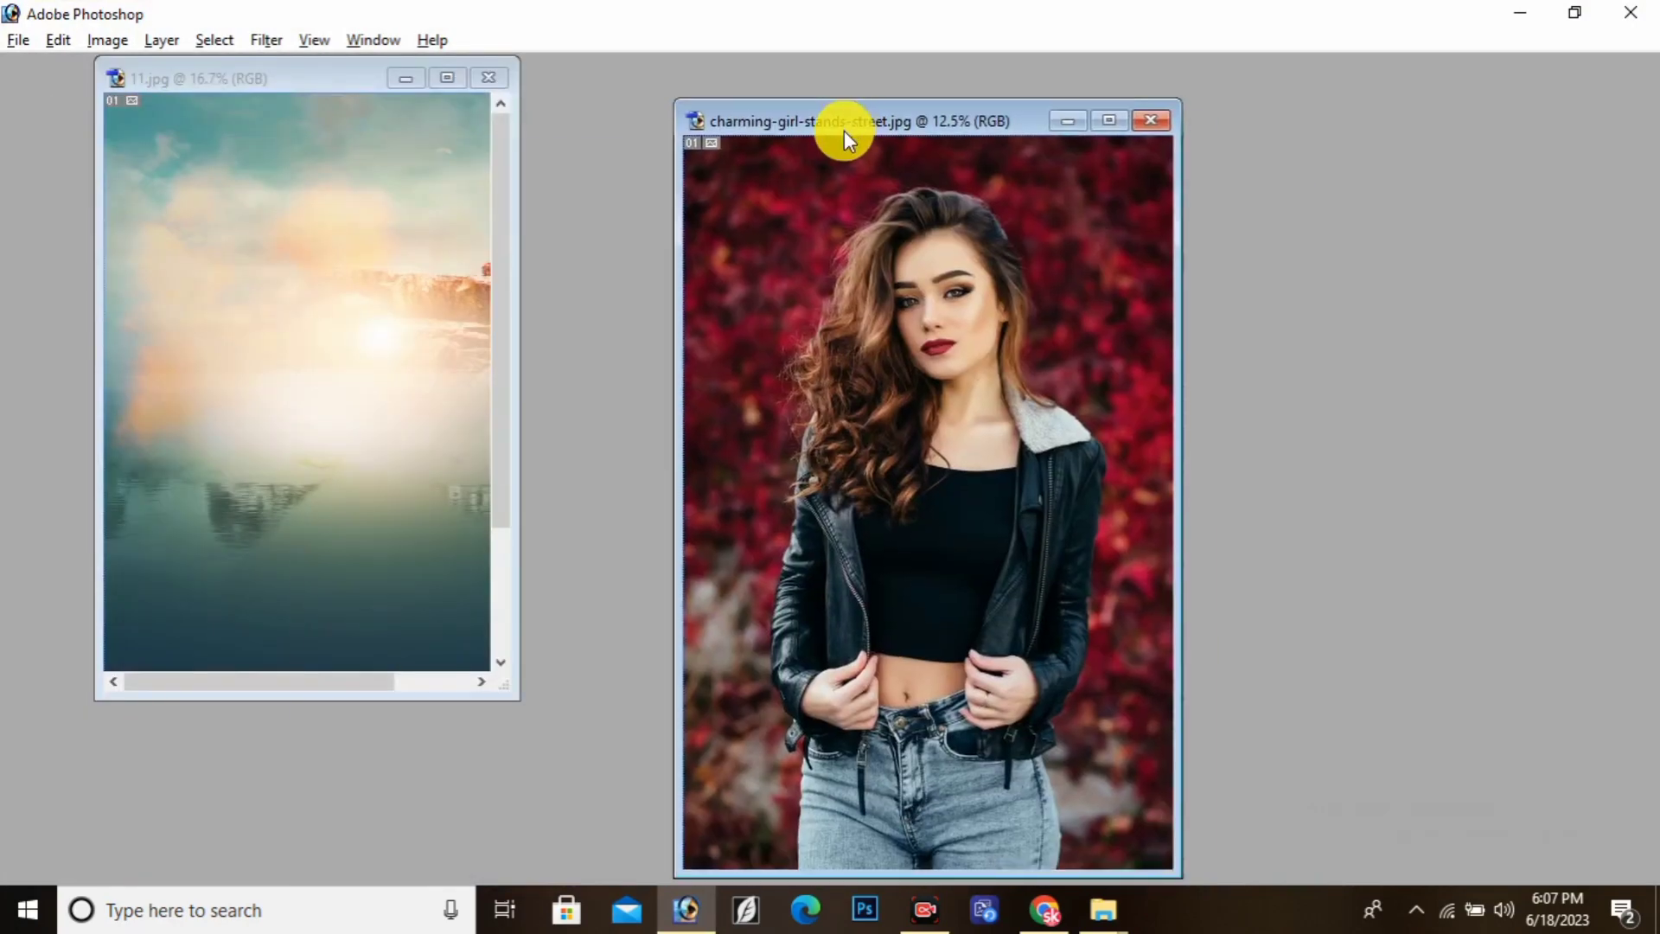
Step: Open the charming-girl-stands-street cutout from Downloads and bring it into 11.jpg as a new layer
click(16, 50)
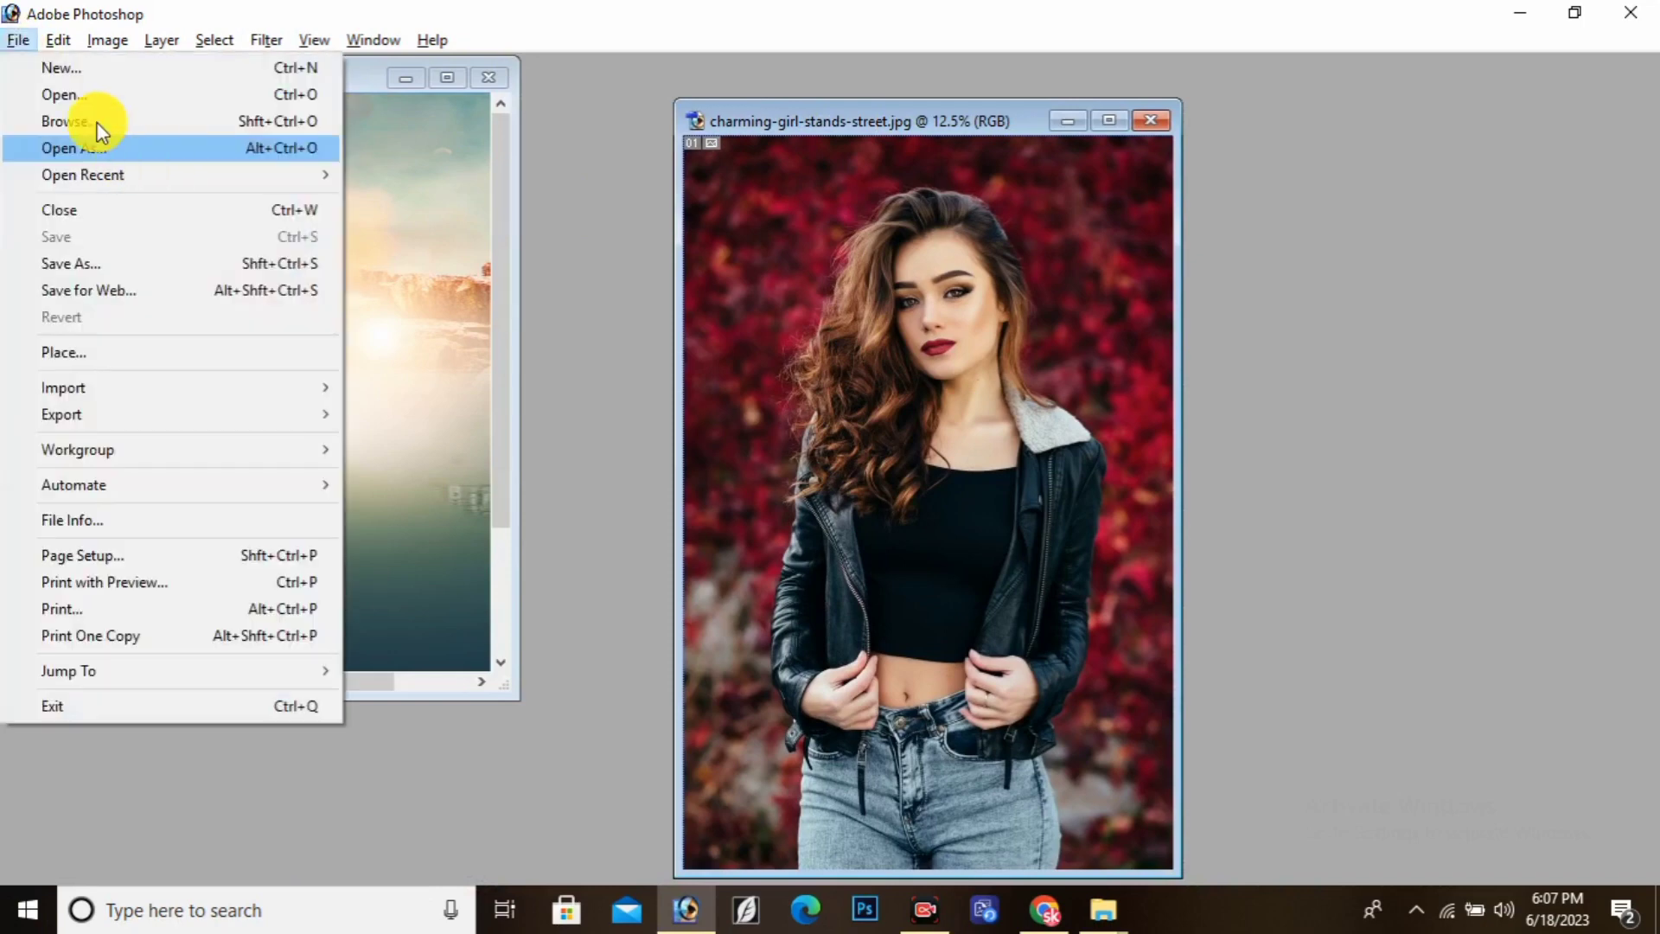
click(95, 144)
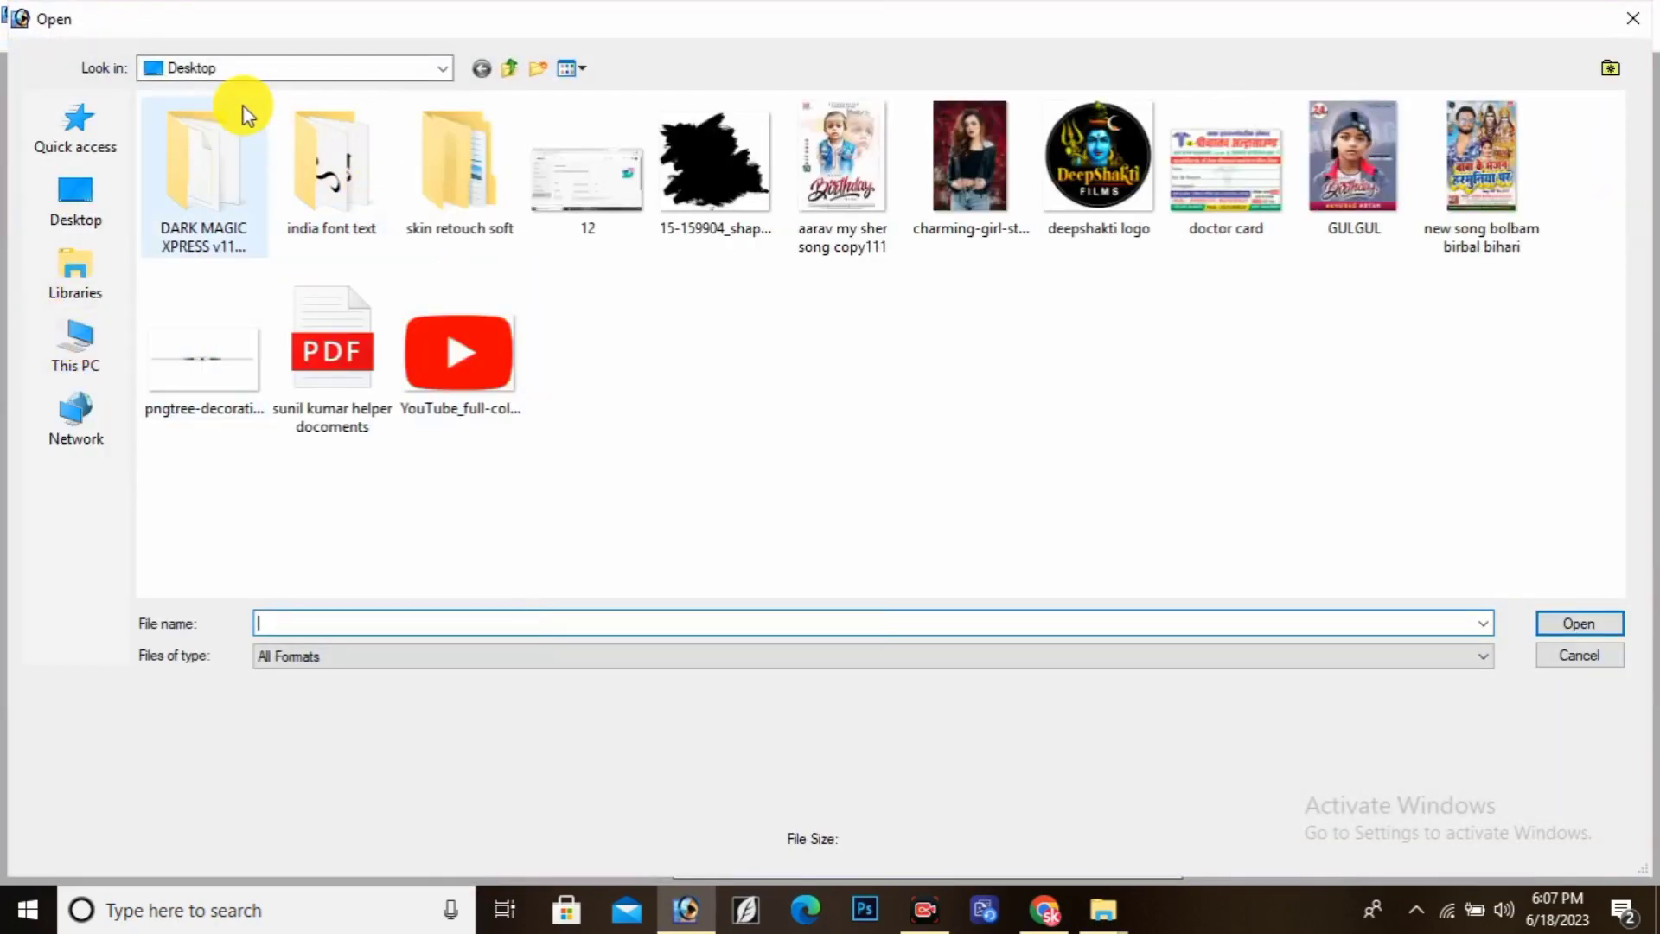
click(286, 70)
click(215, 224)
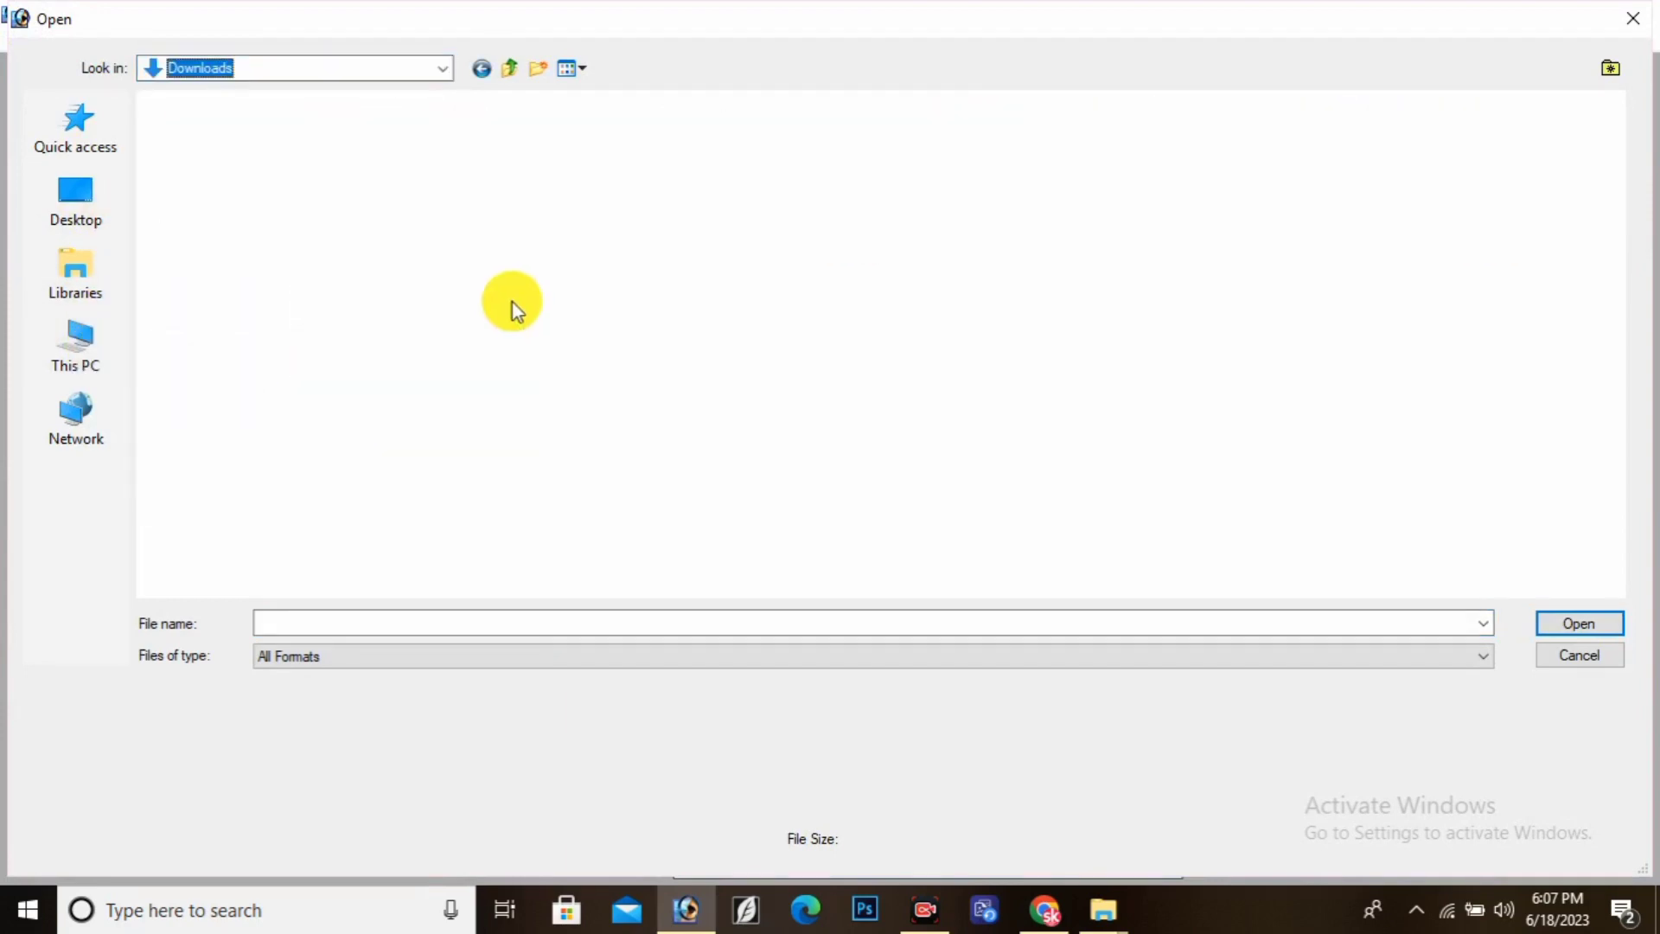
click(630, 216)
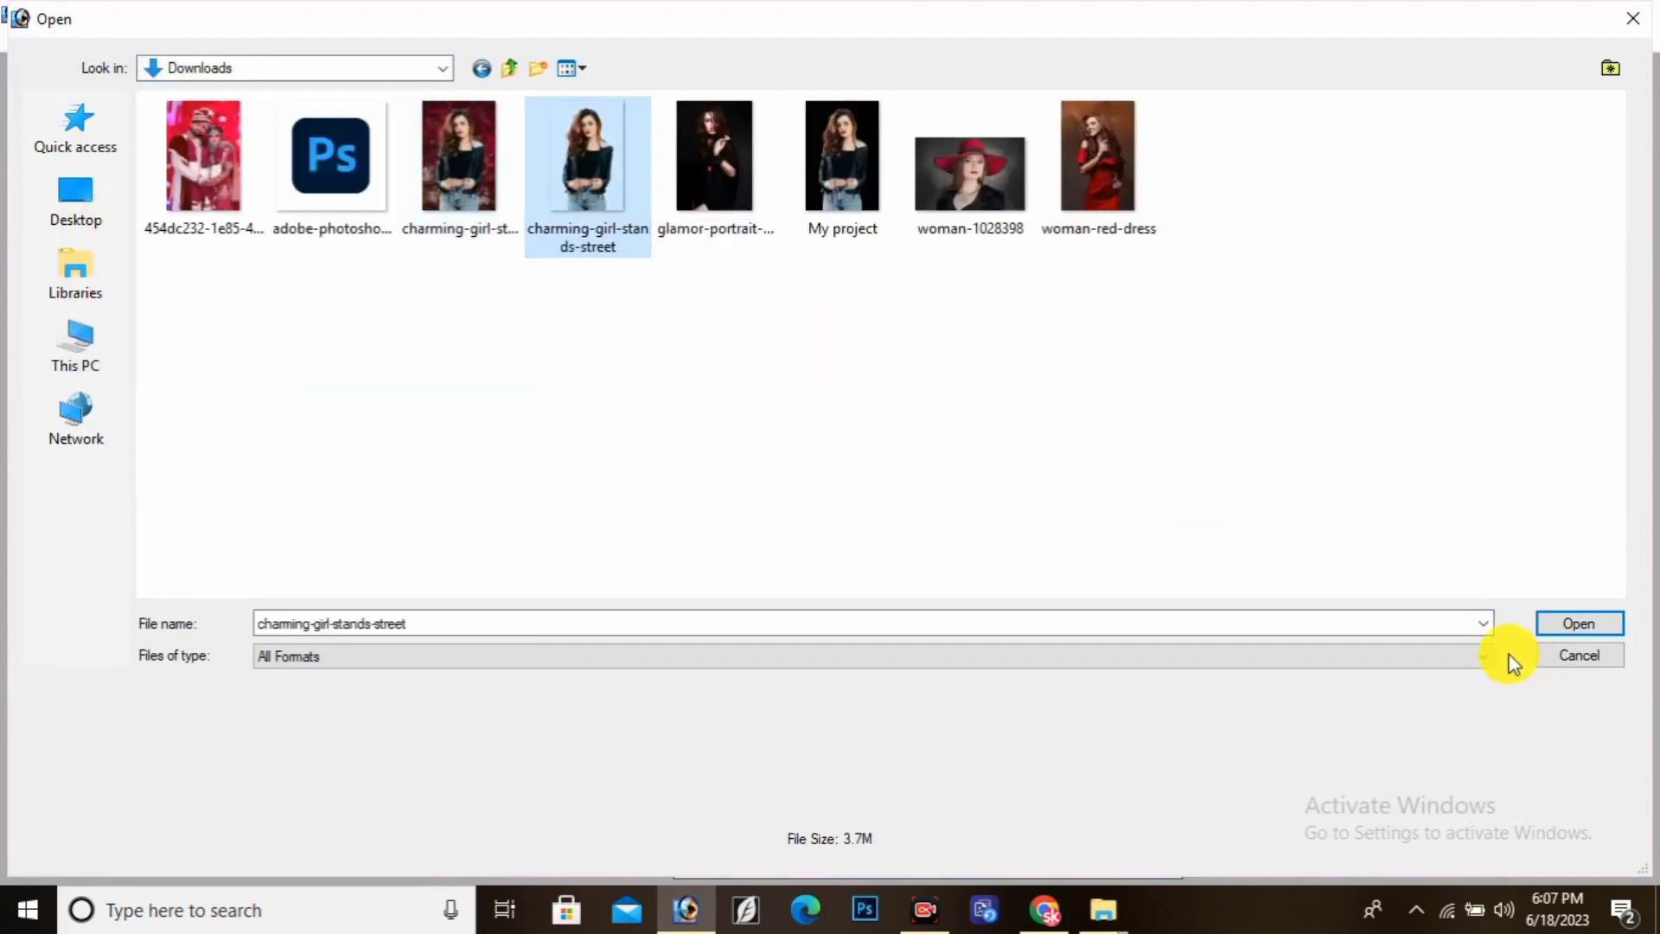
click(1579, 623)
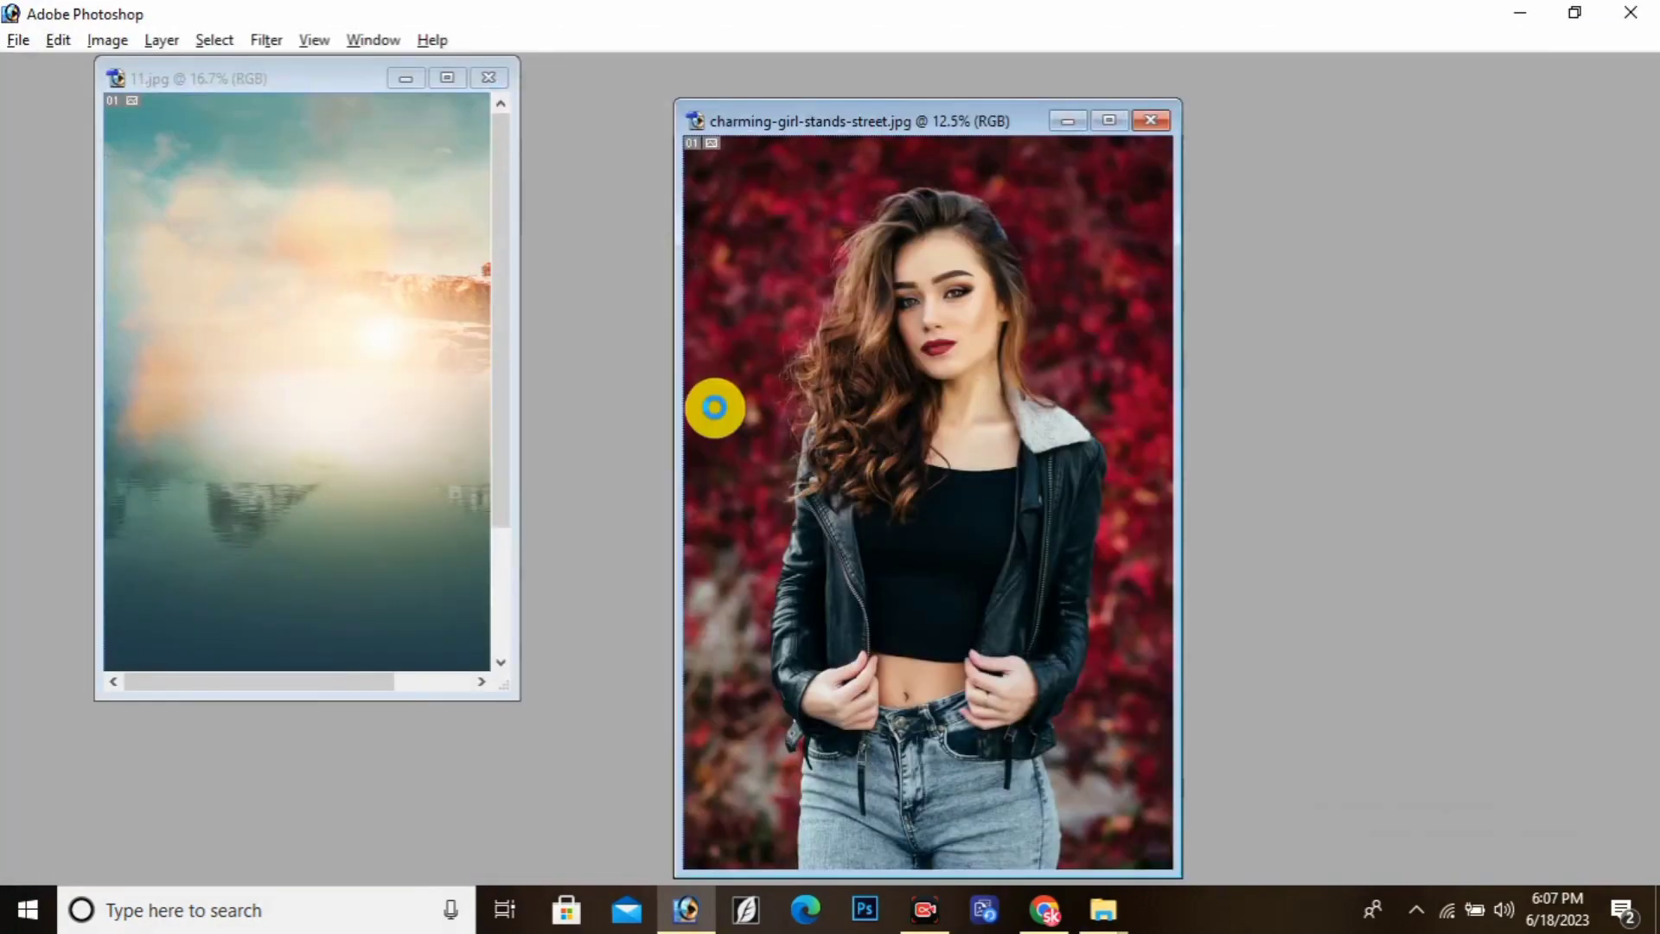
drag(313, 108, 1405, 192)
drag(1357, 400, 360, 371)
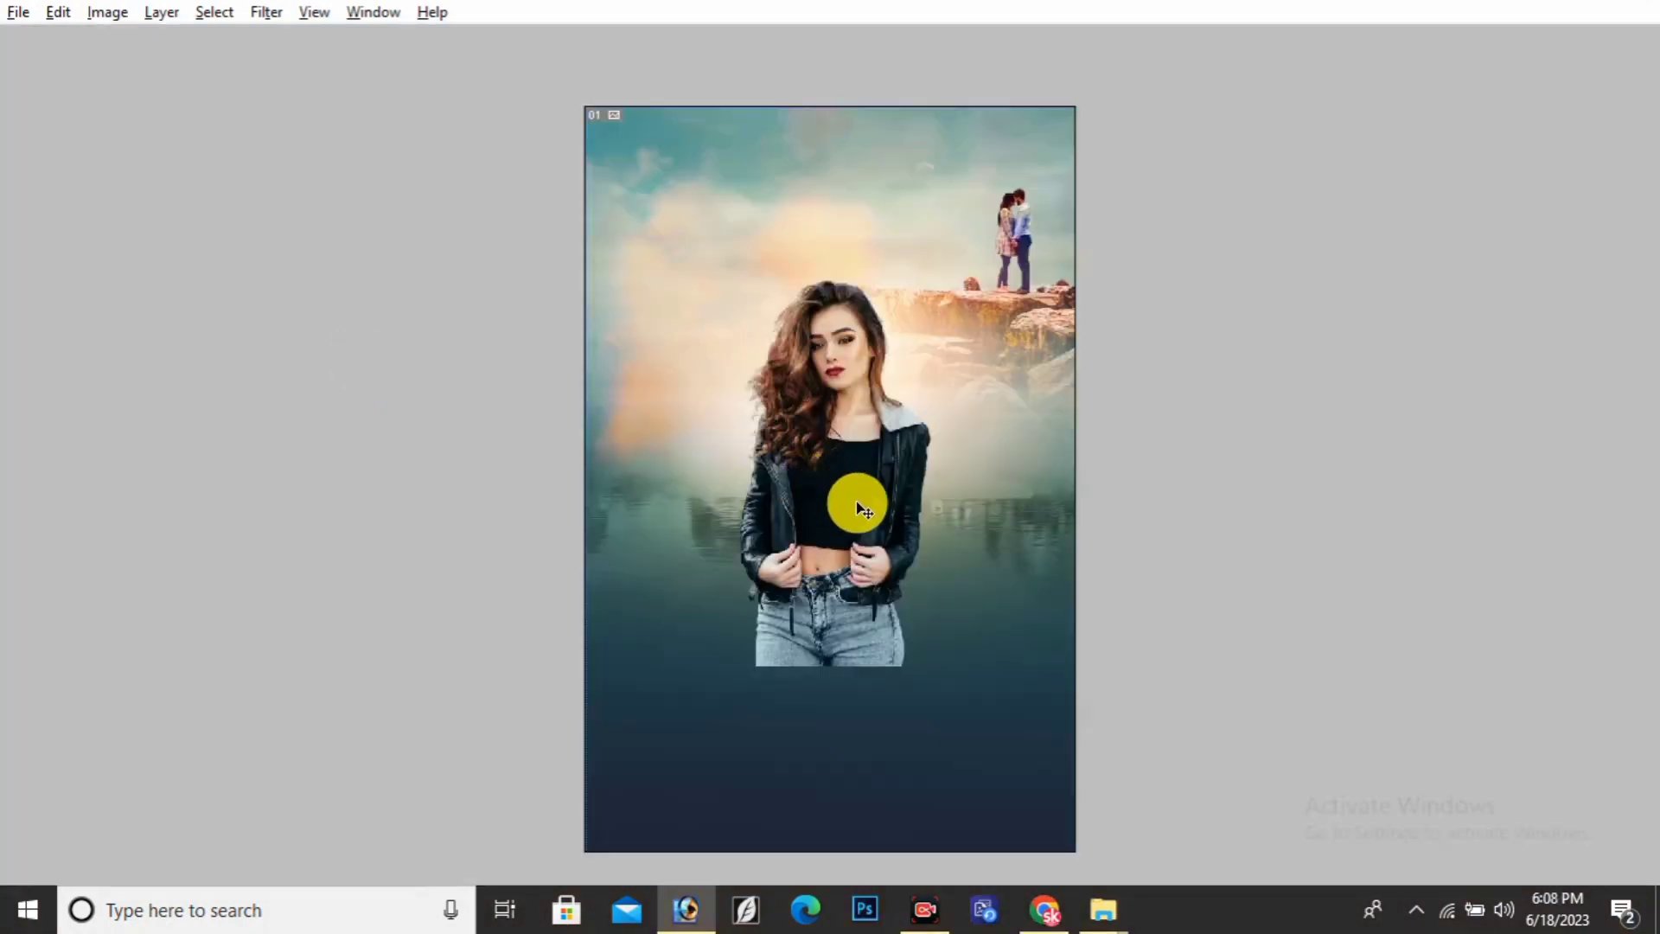
Step: Enlarge the cutout woman to fill most of the background's height, with her jeans reaching the image's lower edge
key(ctrl+t)
drag(908, 671, 1074, 808)
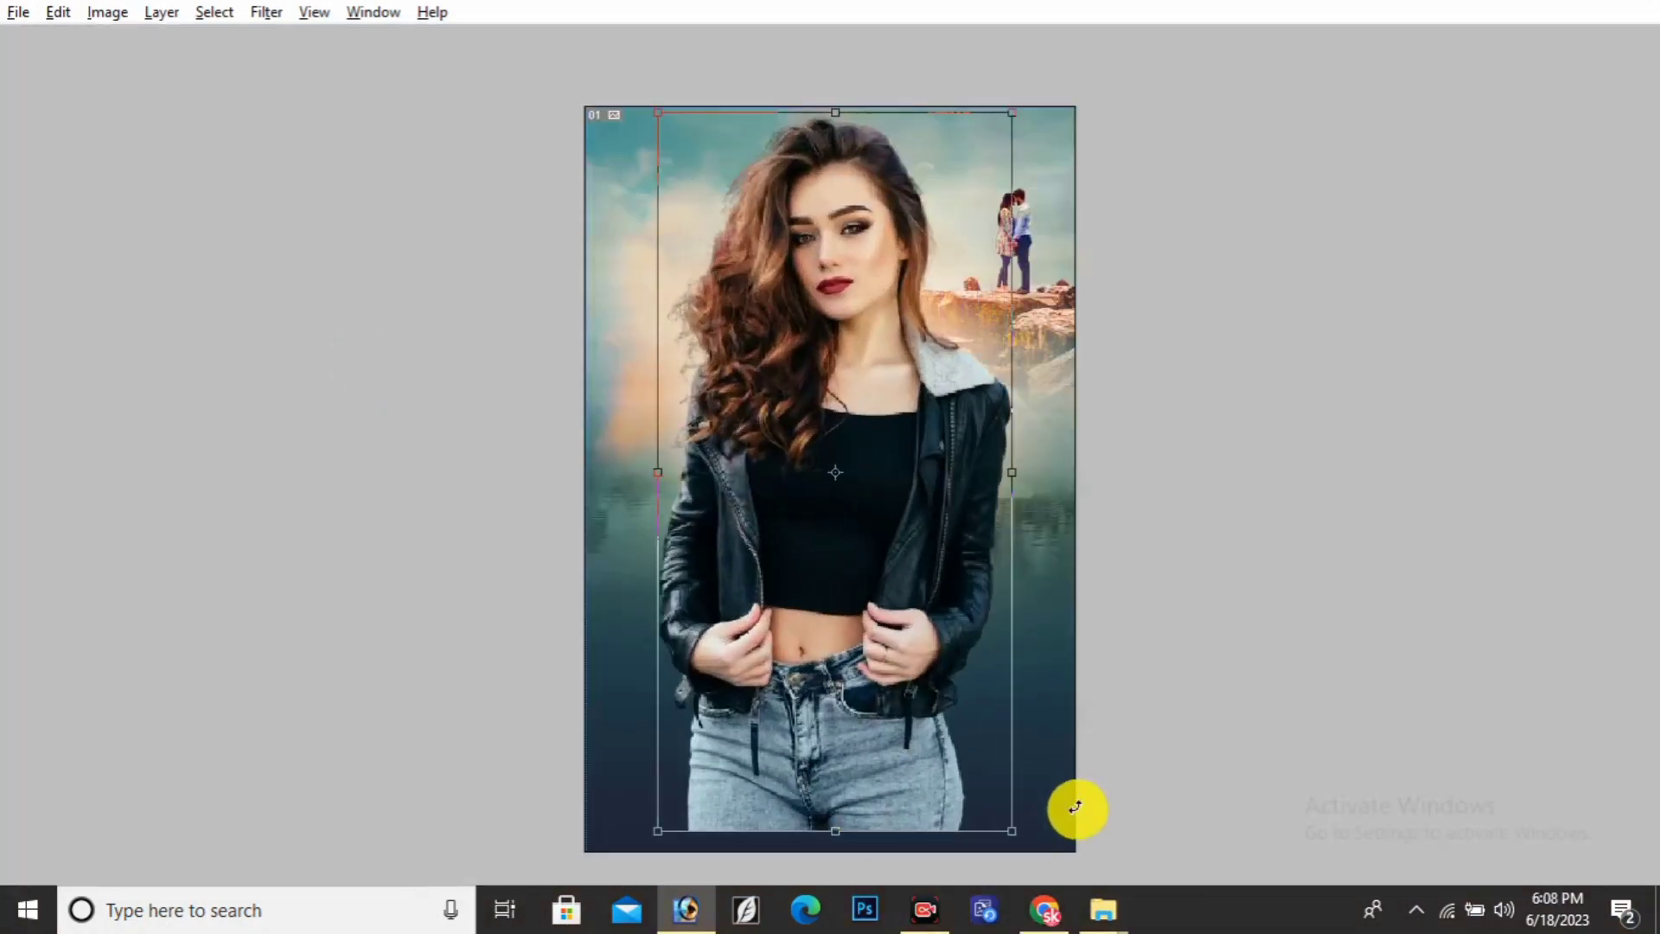
key(Return)
drag(893, 410, 884, 444)
key(ctrl+t)
drag(998, 147, 1011, 128)
key(Return)
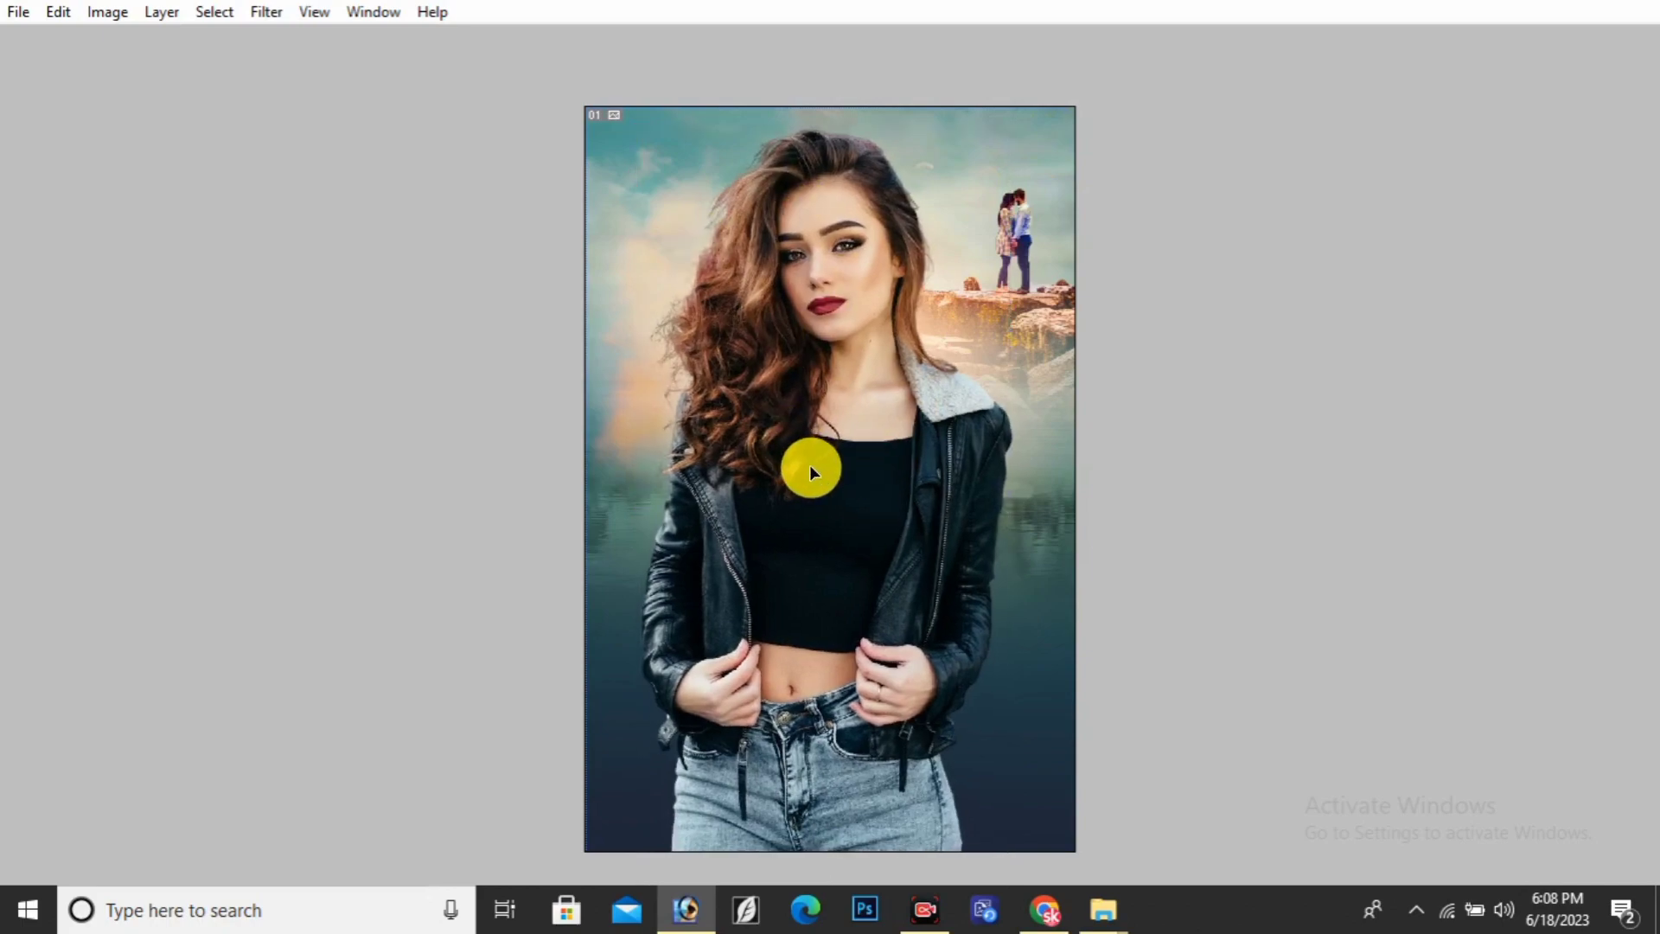
Step: Fade the woman's jeans and lower jacket into the dark lower background with a large soft brush
key(f)
key(ctrl+plus)
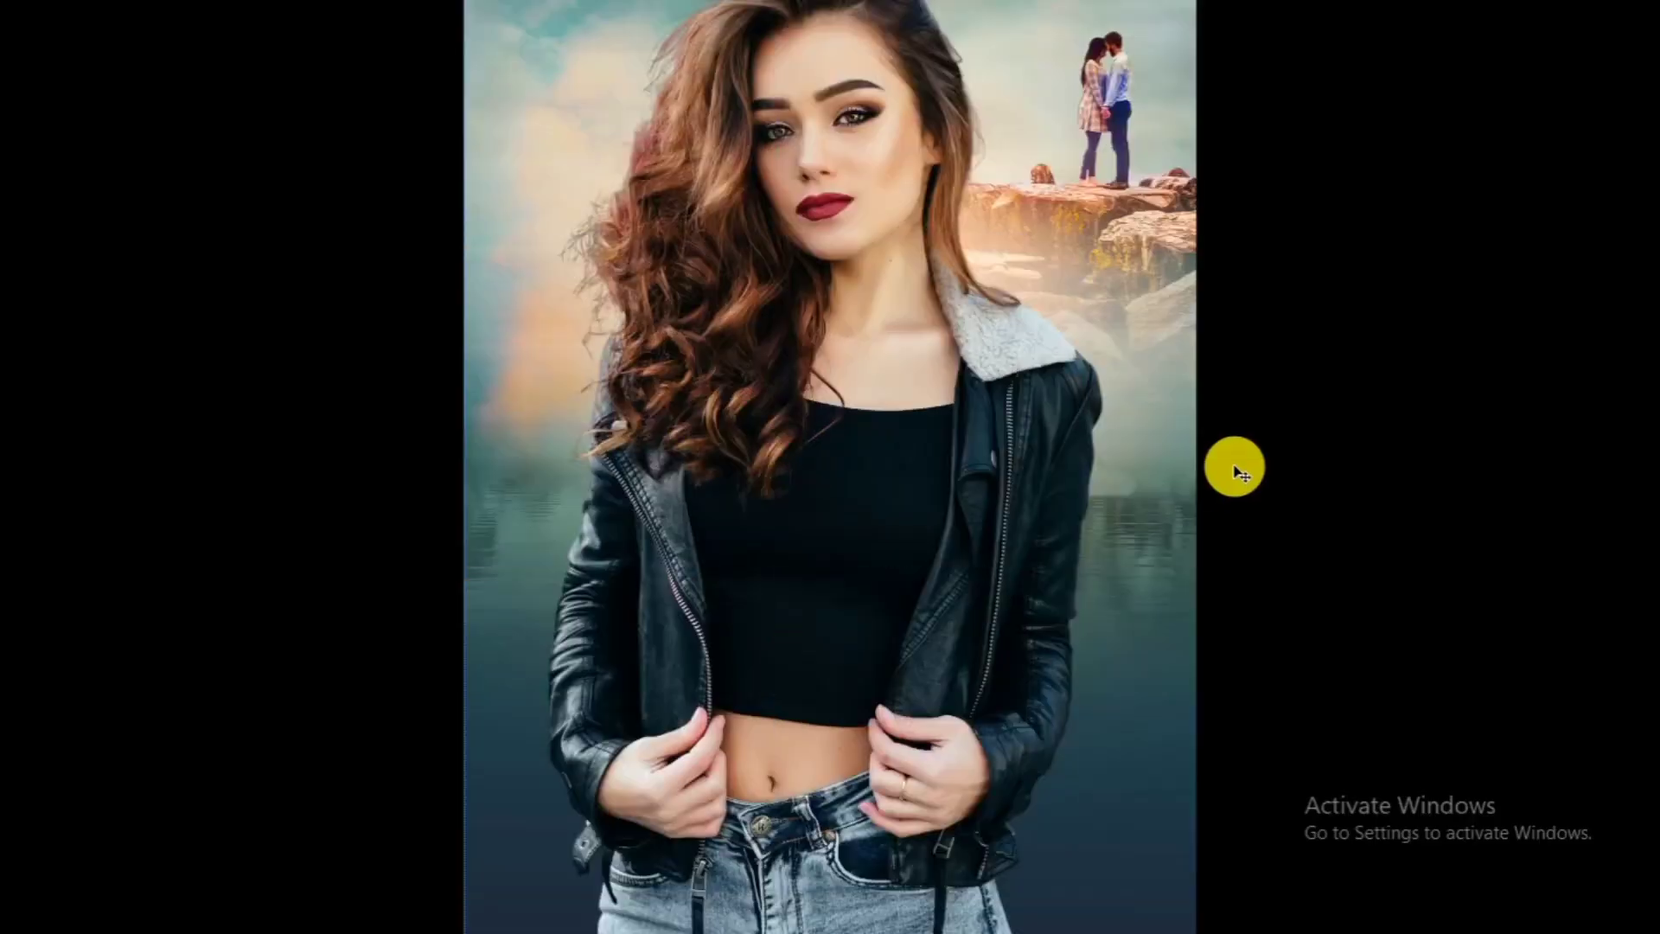
key(ctrl+minus)
key(b)
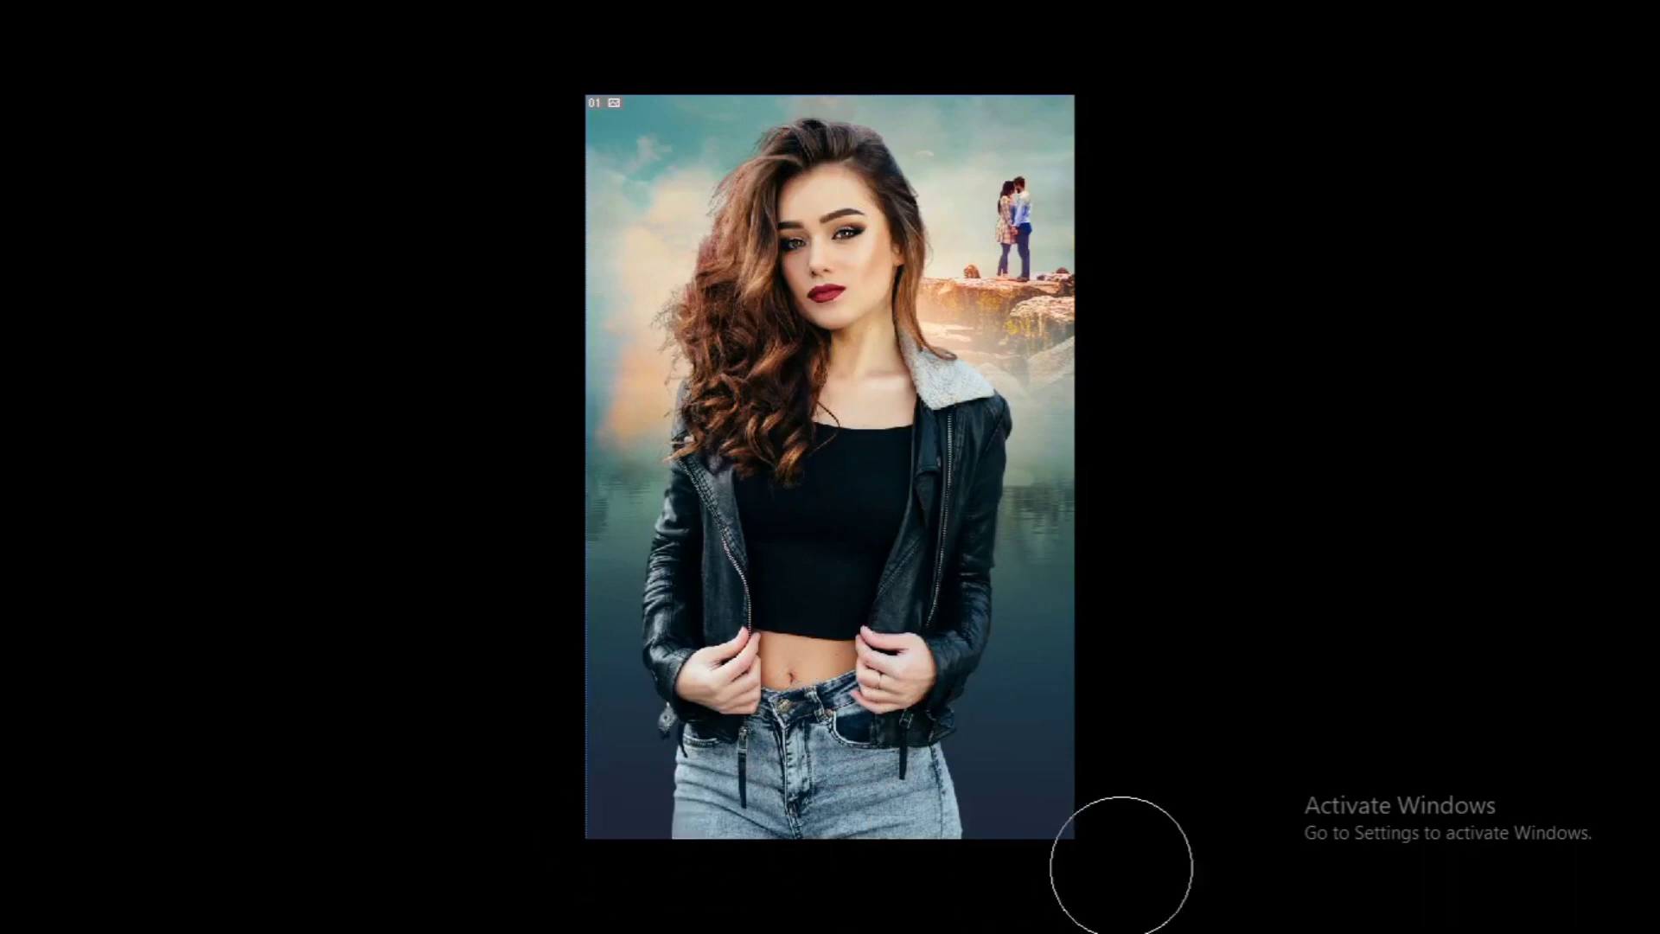
drag(1119, 864, 593, 823)
mouse_move(1075, 778)
mouse_down()
mouse_move(505, 716)
mouse_move(977, 709)
mouse_up()
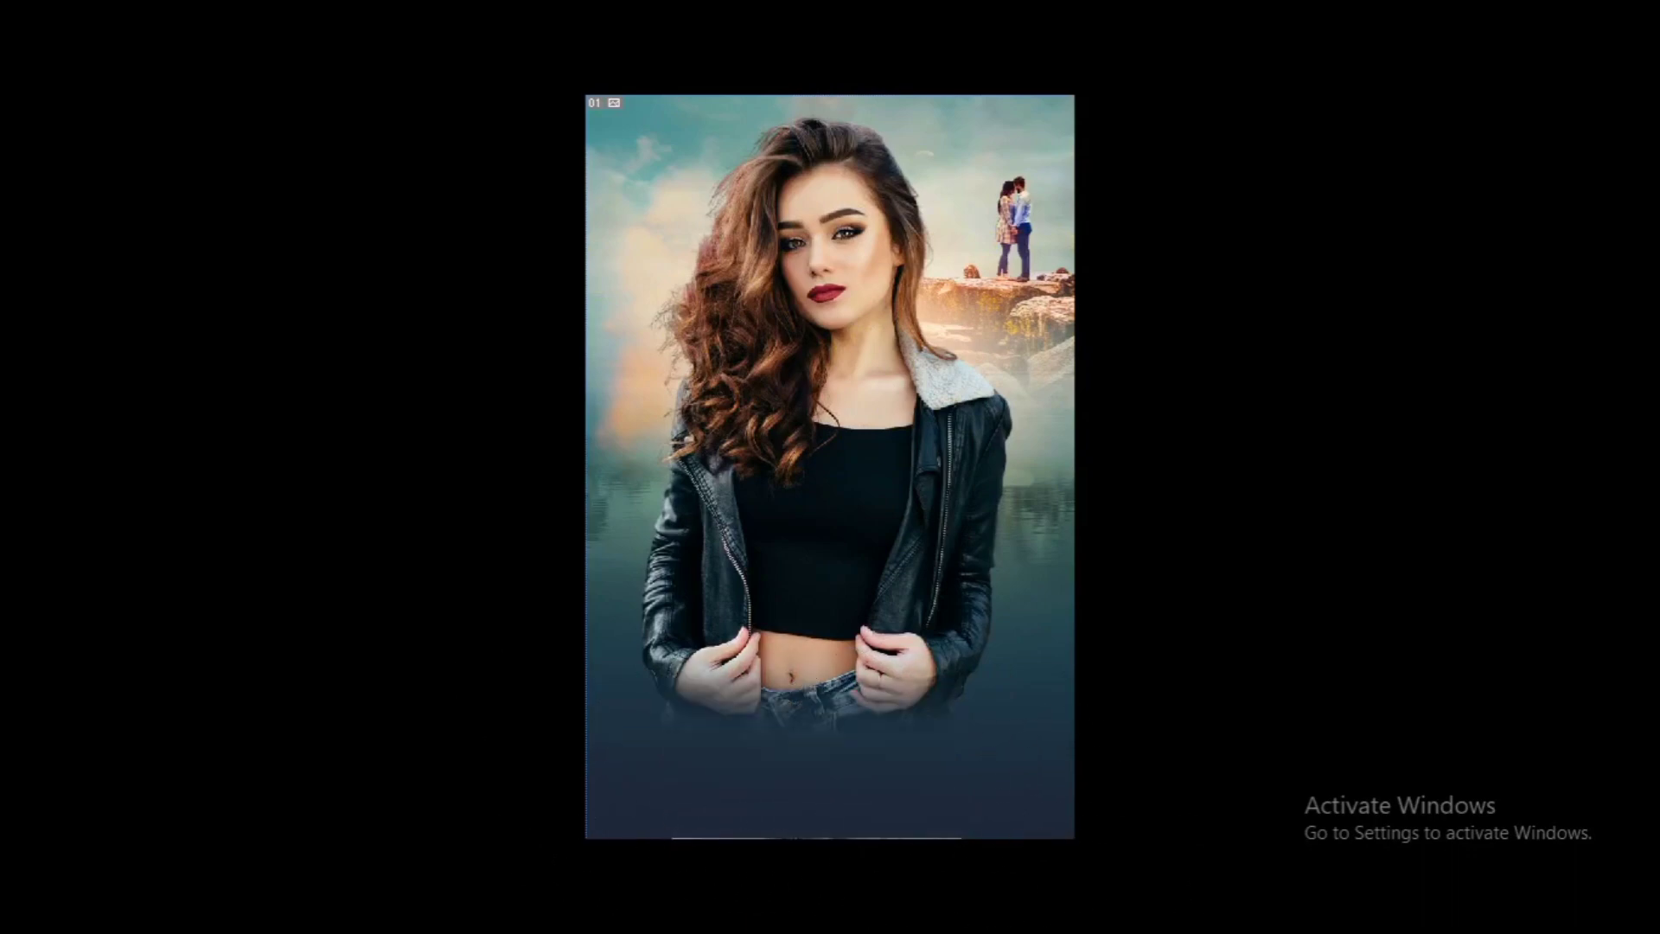
Step: Raise the woman to brush away the leftover jeans strip at the image's lower edge, and reposition her lower
key(v)
drag(805, 611, 812, 574)
key(b)
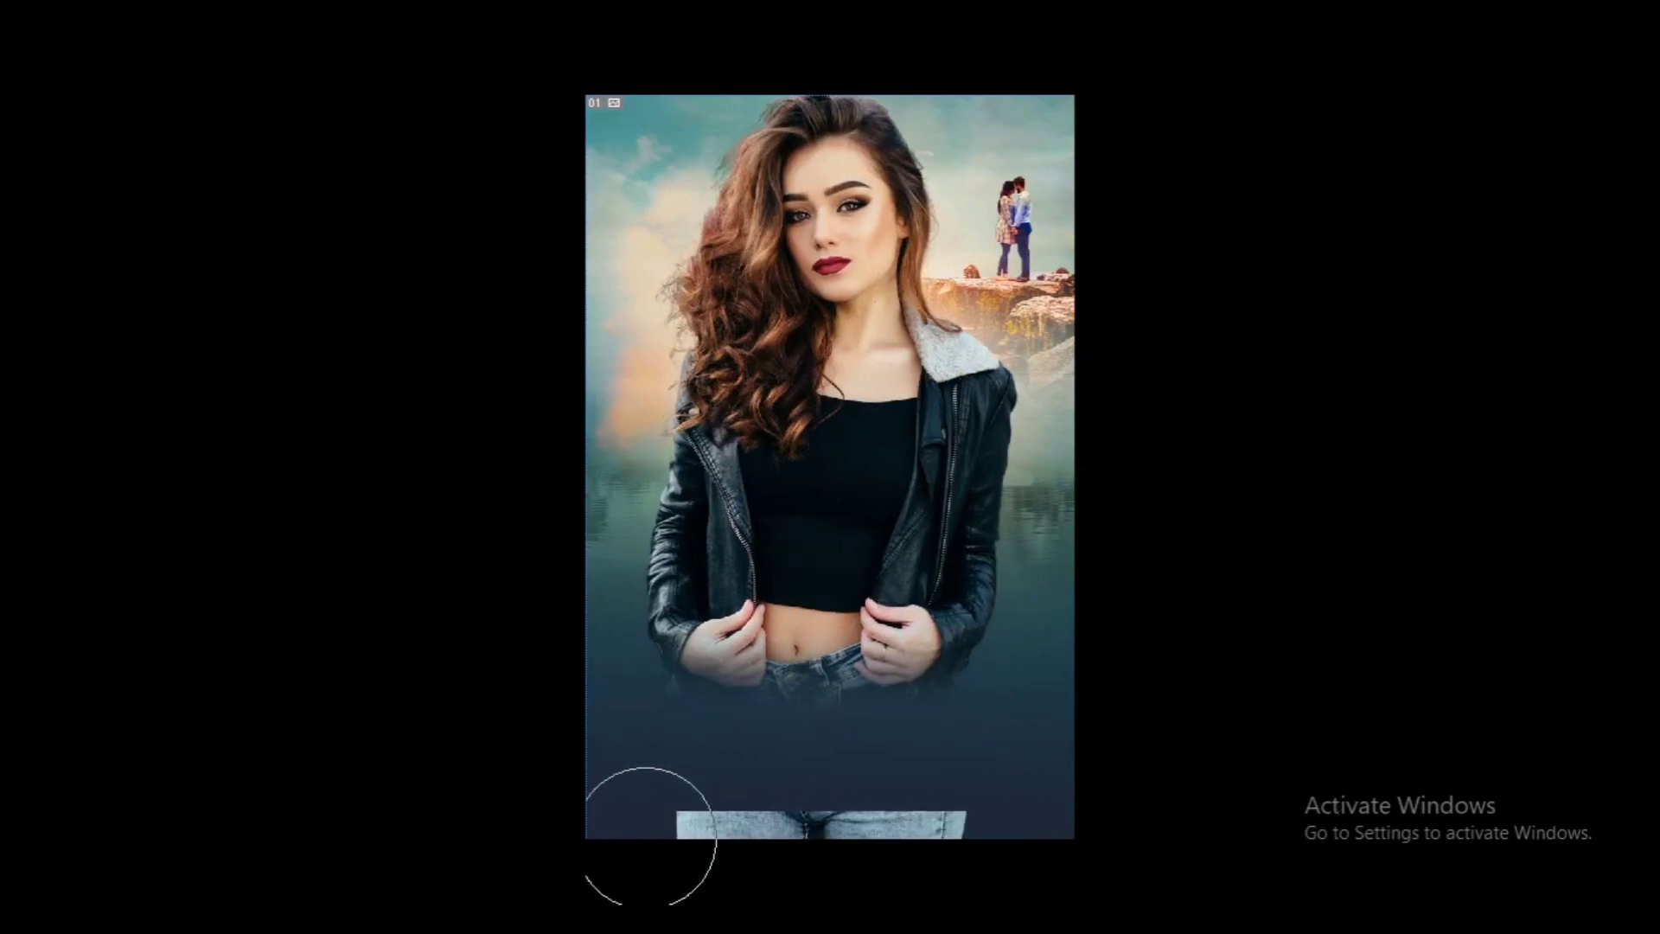
key(v)
click(823, 495)
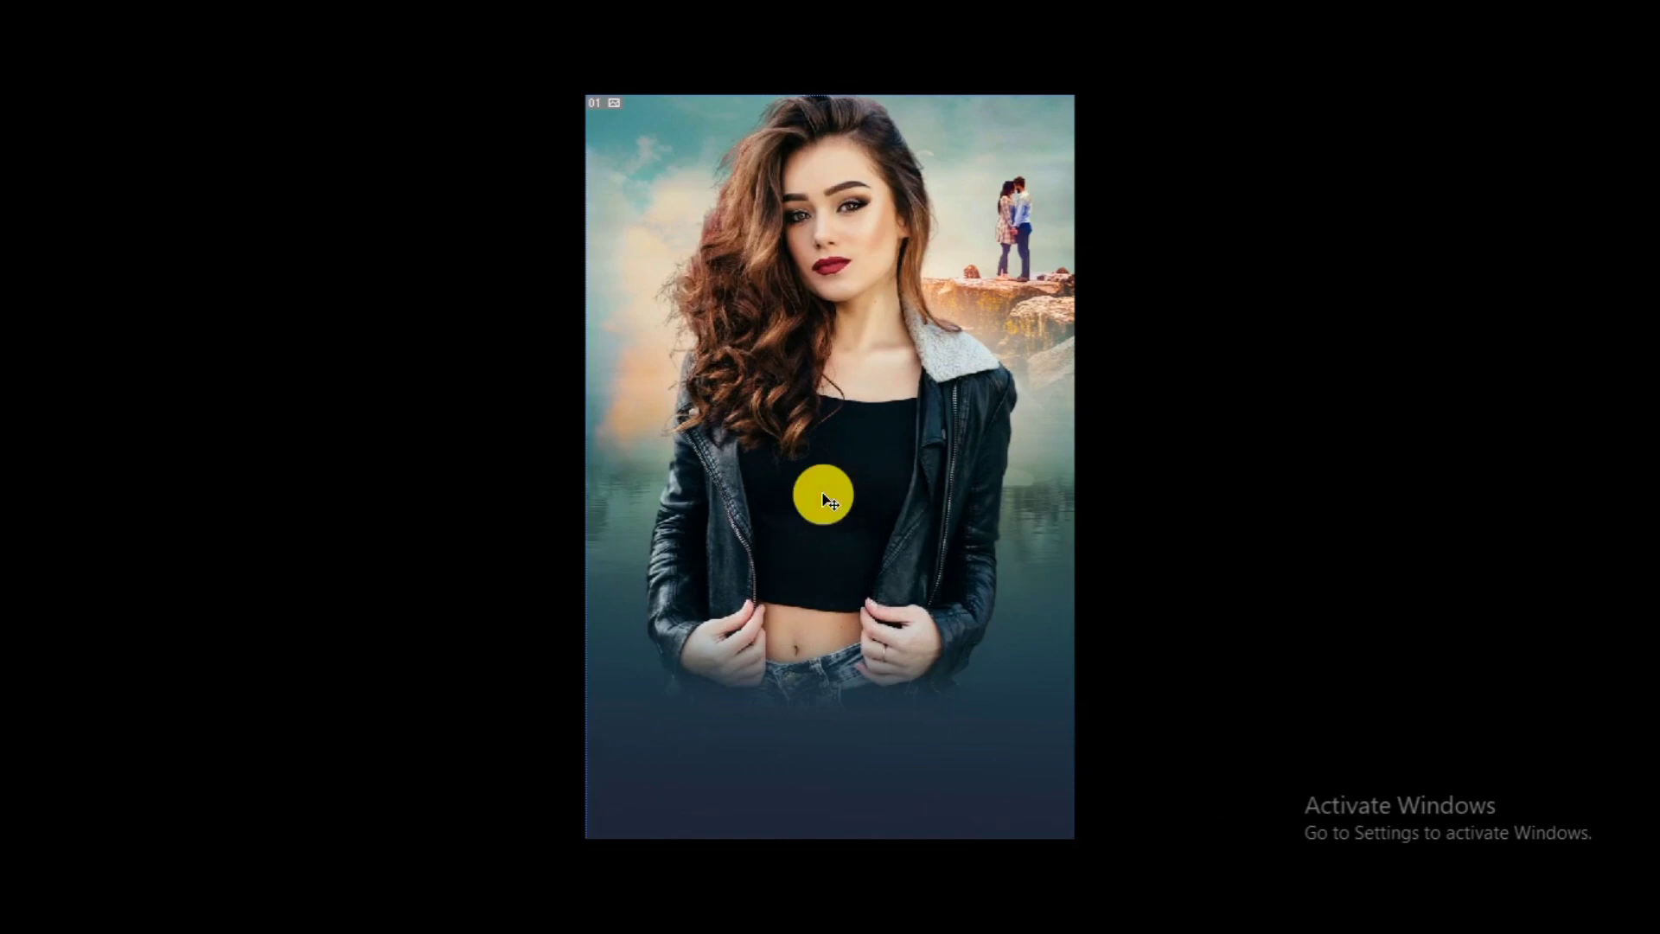
drag(823, 491, 984, 393)
Step: Examine the blended composite at several zoom levels, checking the woman's edges and the faded lower area
key(ctrl+plus)
key(ctrl+minus)
key(ctrl+minus)
key(ctrl+plus)
key(ctrl+plus)
key(ctrl+minus)
key(ctrl+plus)
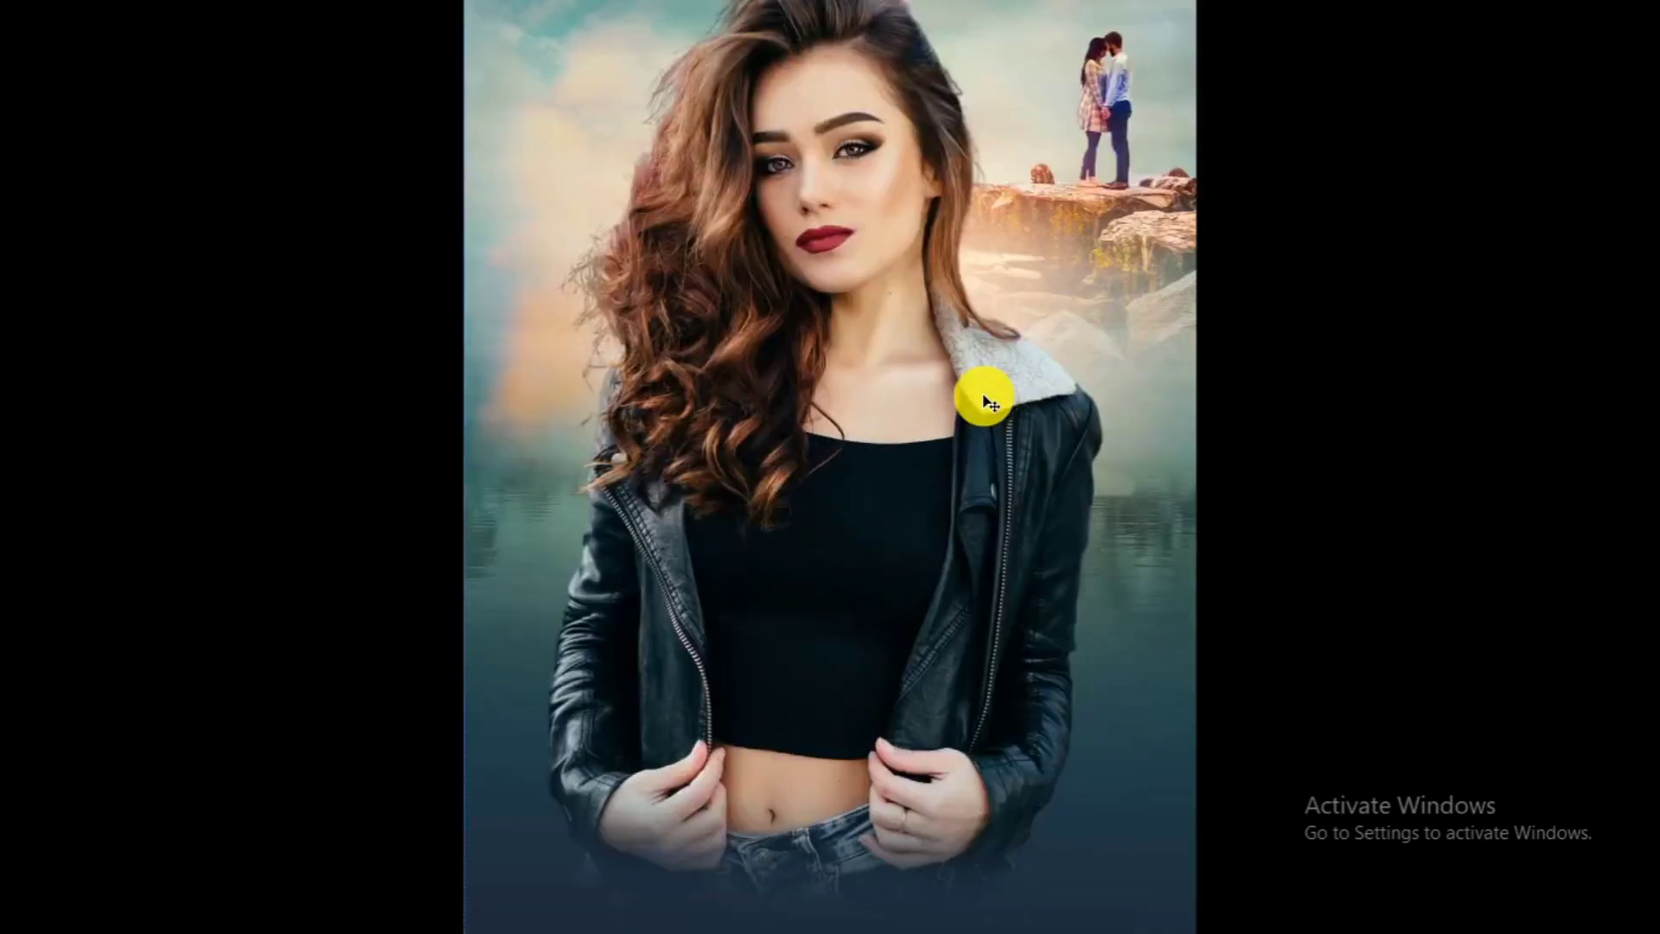
key(ctrl+minus)
key(ctrl+plus)
Step: Start a text line over the woman's waist and set its font to Rockybilly
scroll(951, 471, down, 2)
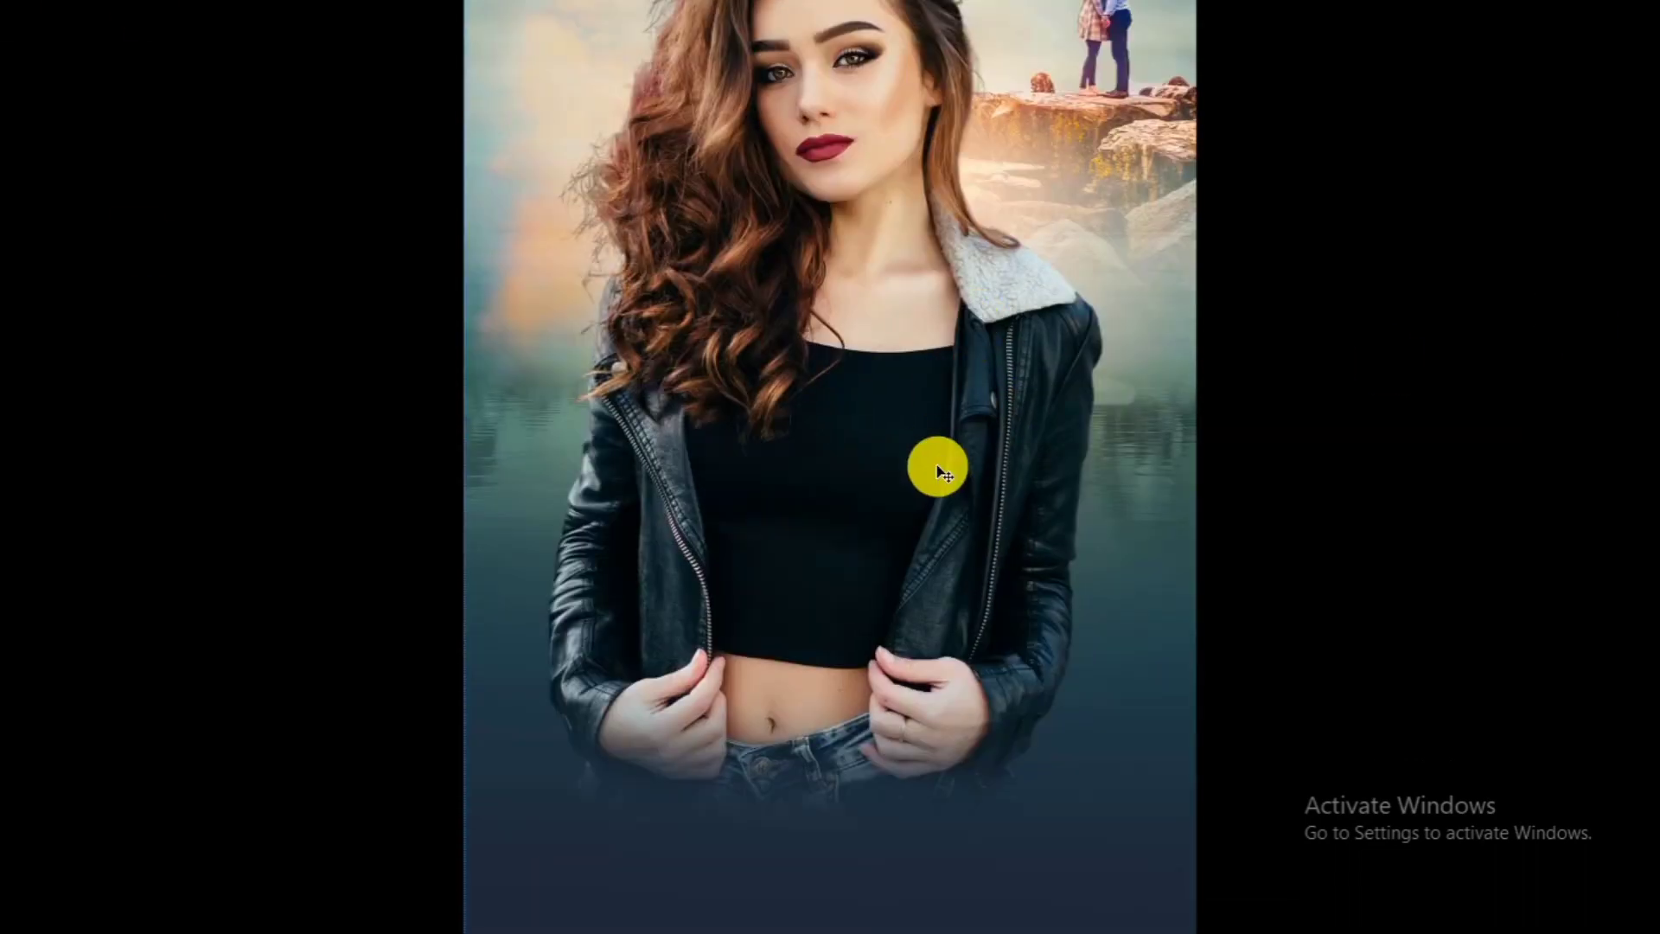
key(t)
click(668, 784)
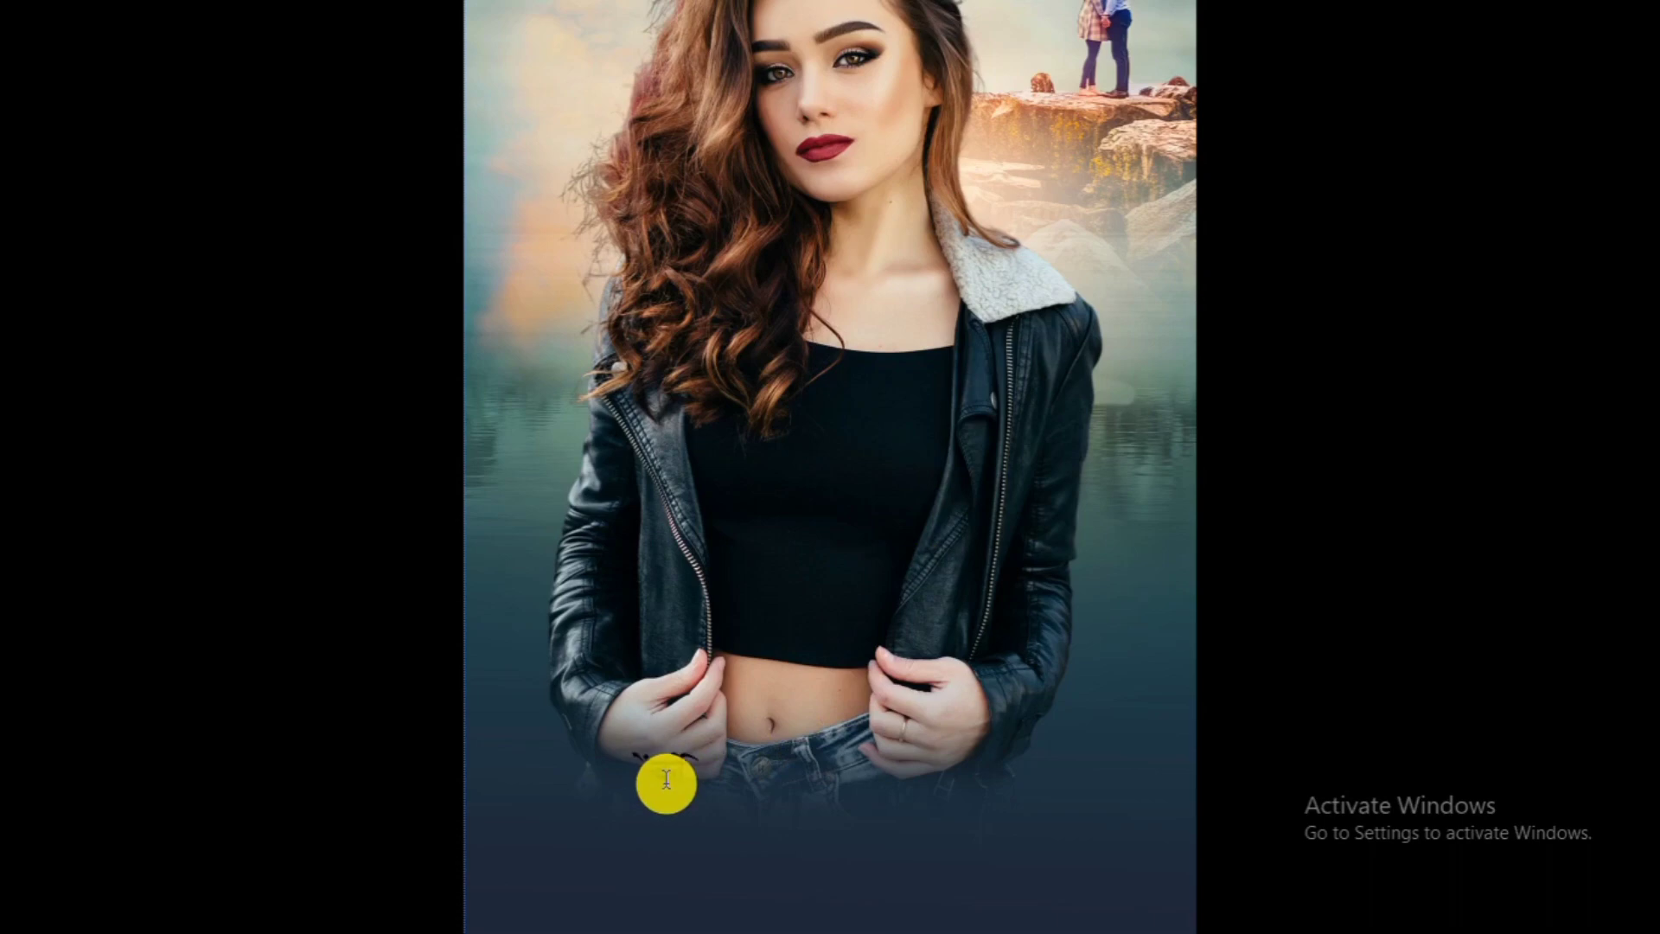
key(ctrl+a)
key(ctrl+t)
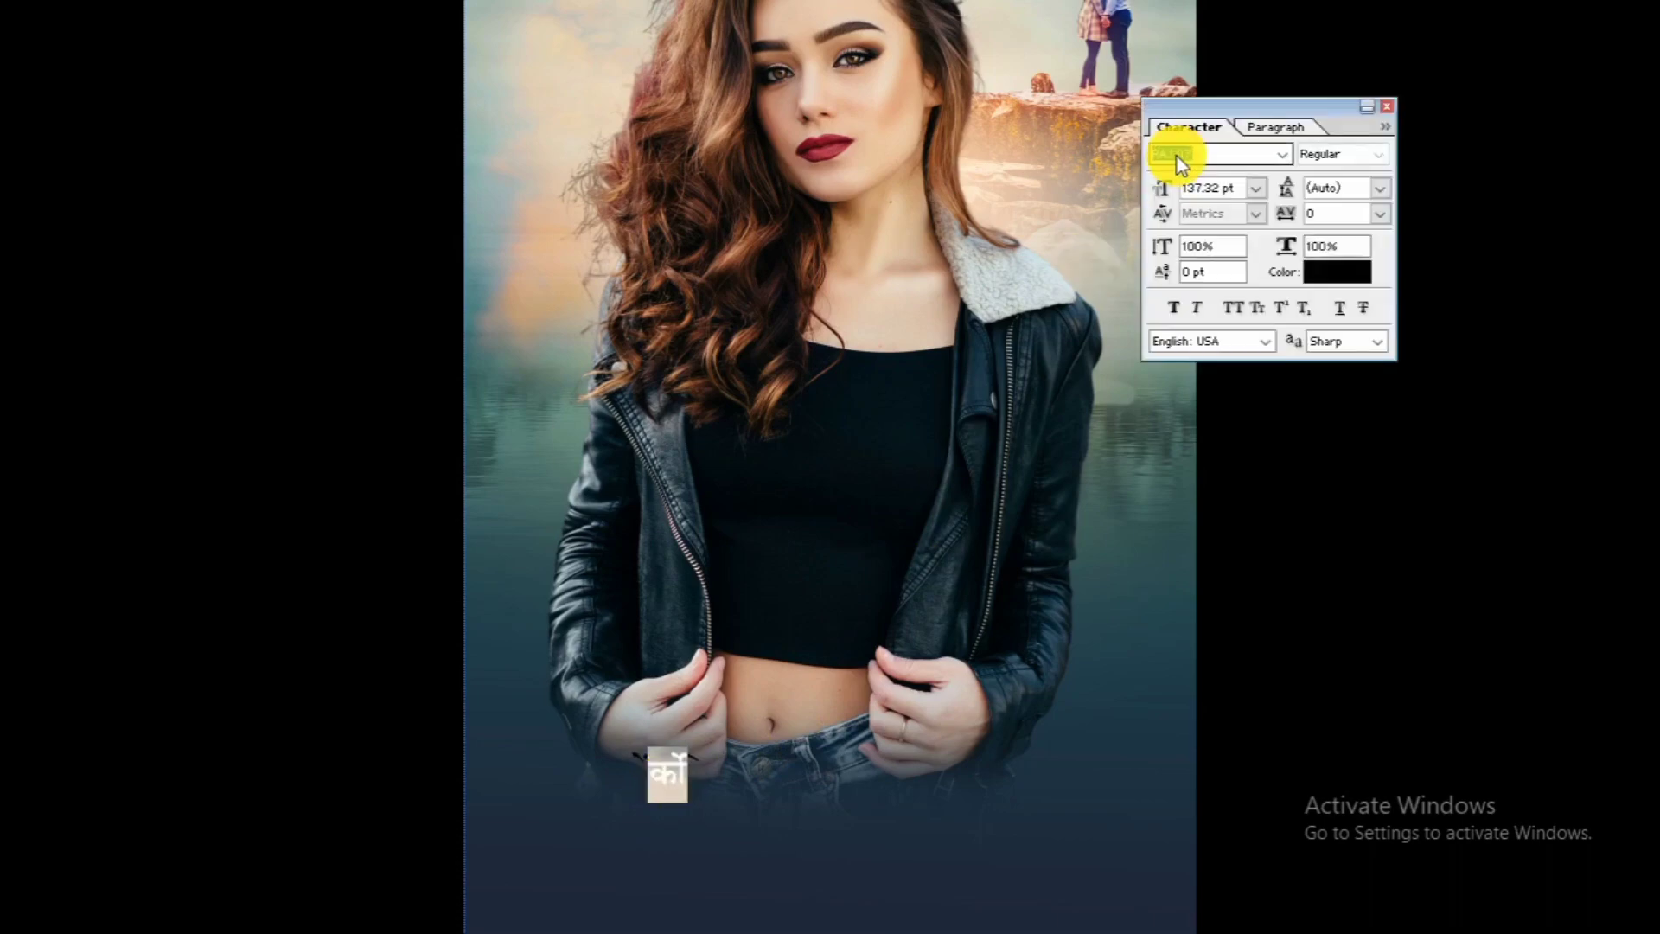
click(1278, 154)
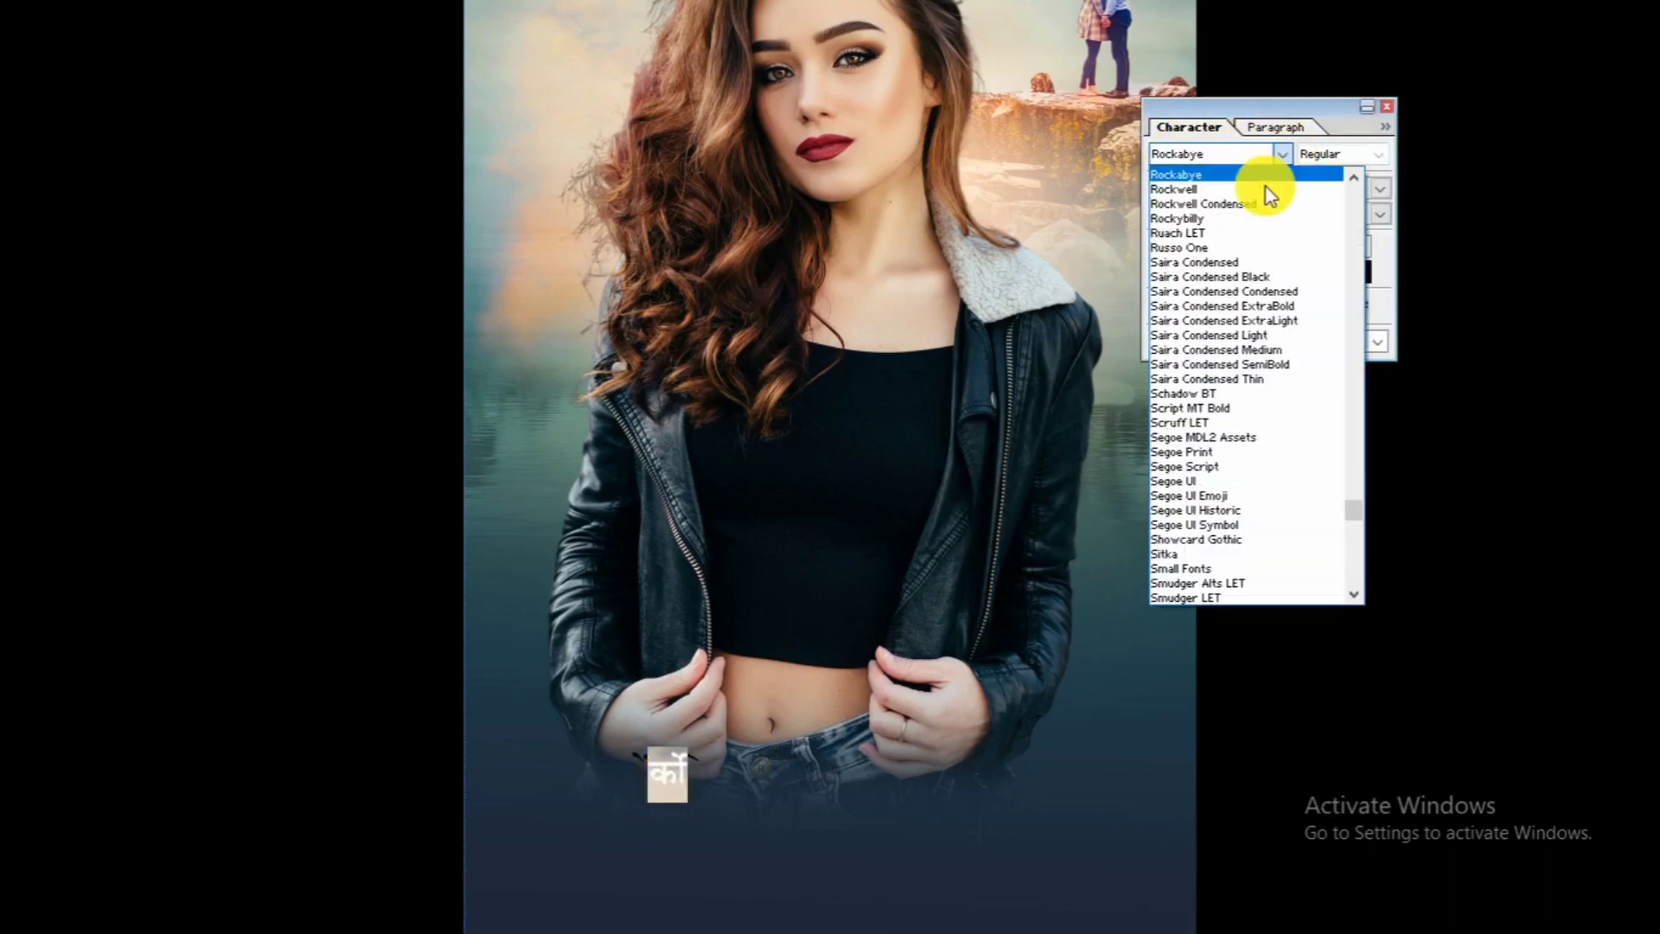
click(1213, 221)
Step: Enter the word "Best" as the text and hide the panels
text(Model)
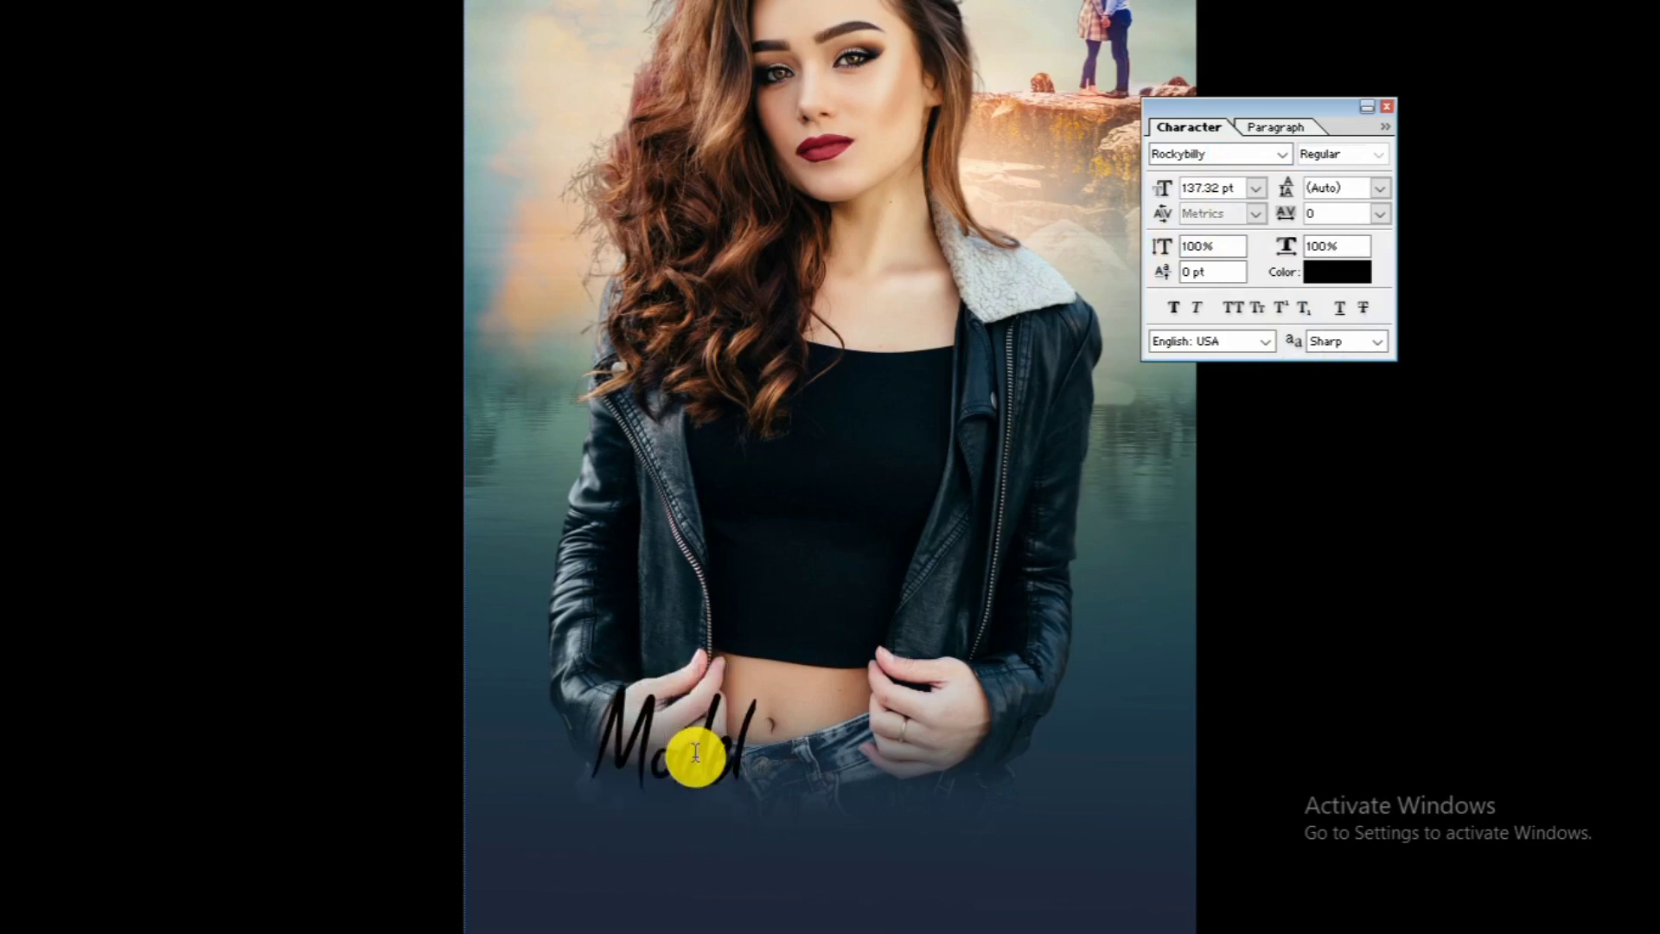
key(ctrl+a)
text(Bet)
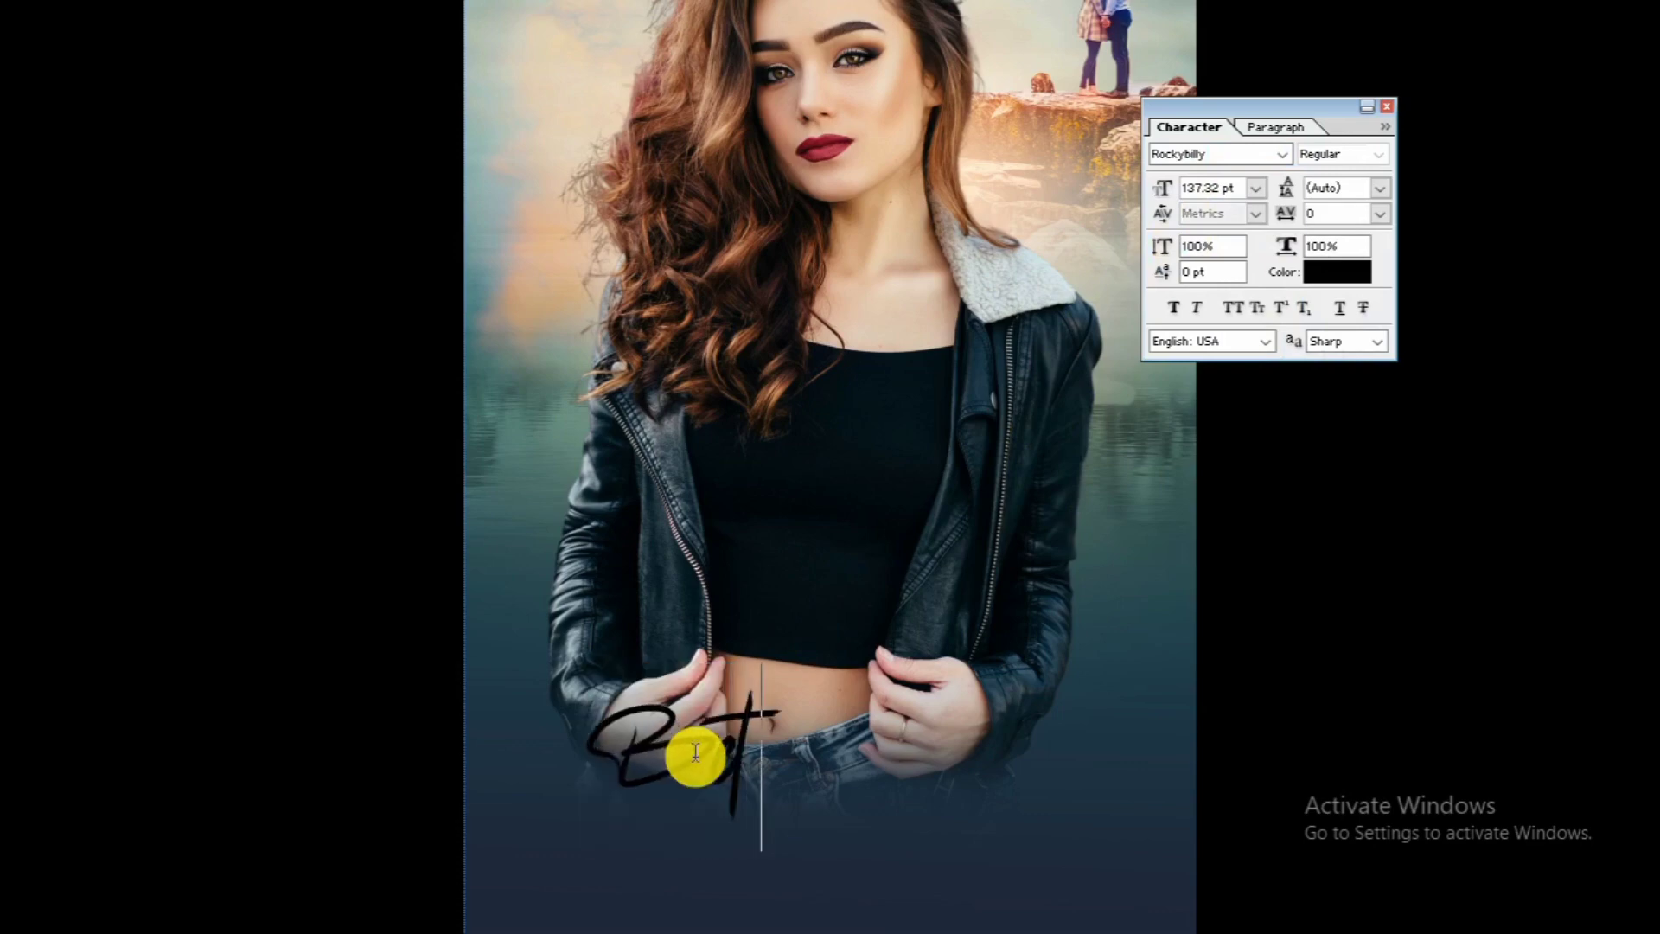
key(BackSpace)
text(st)
key(ctrl+Return)
key(v)
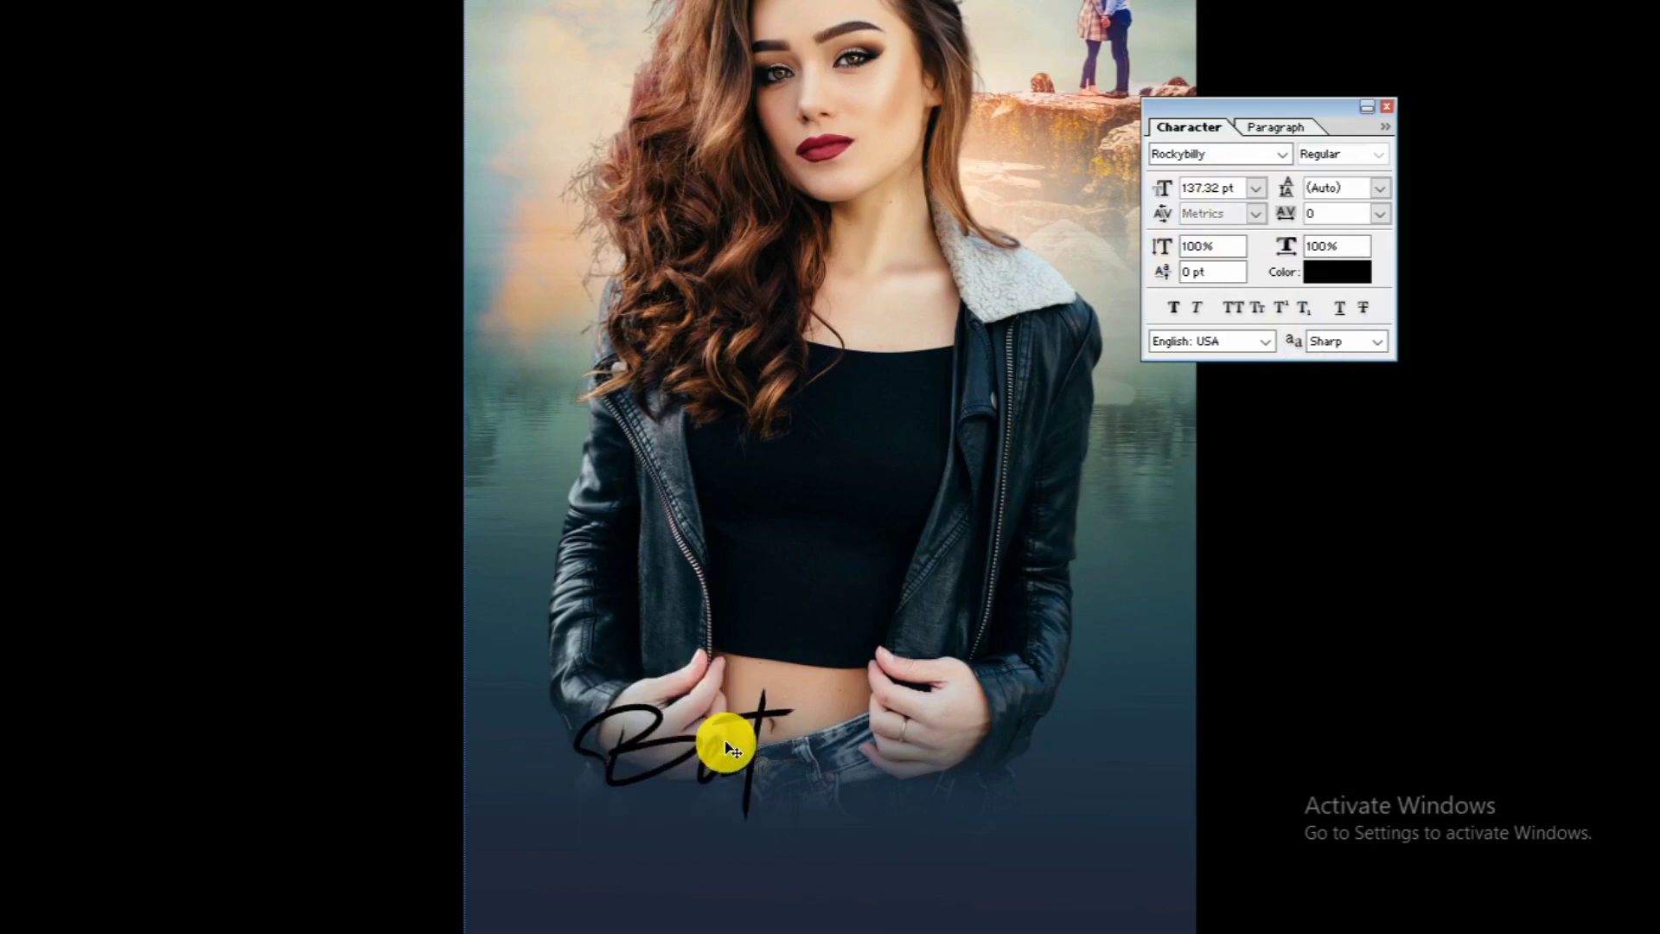
key(Tab)
key(Tab)
Step: Move the "Best" text across the woman's waist and enlarge it to span both of her hands
drag(762, 719, 828, 681)
key(ctrl+t)
drag(855, 760, 922, 807)
key(Return)
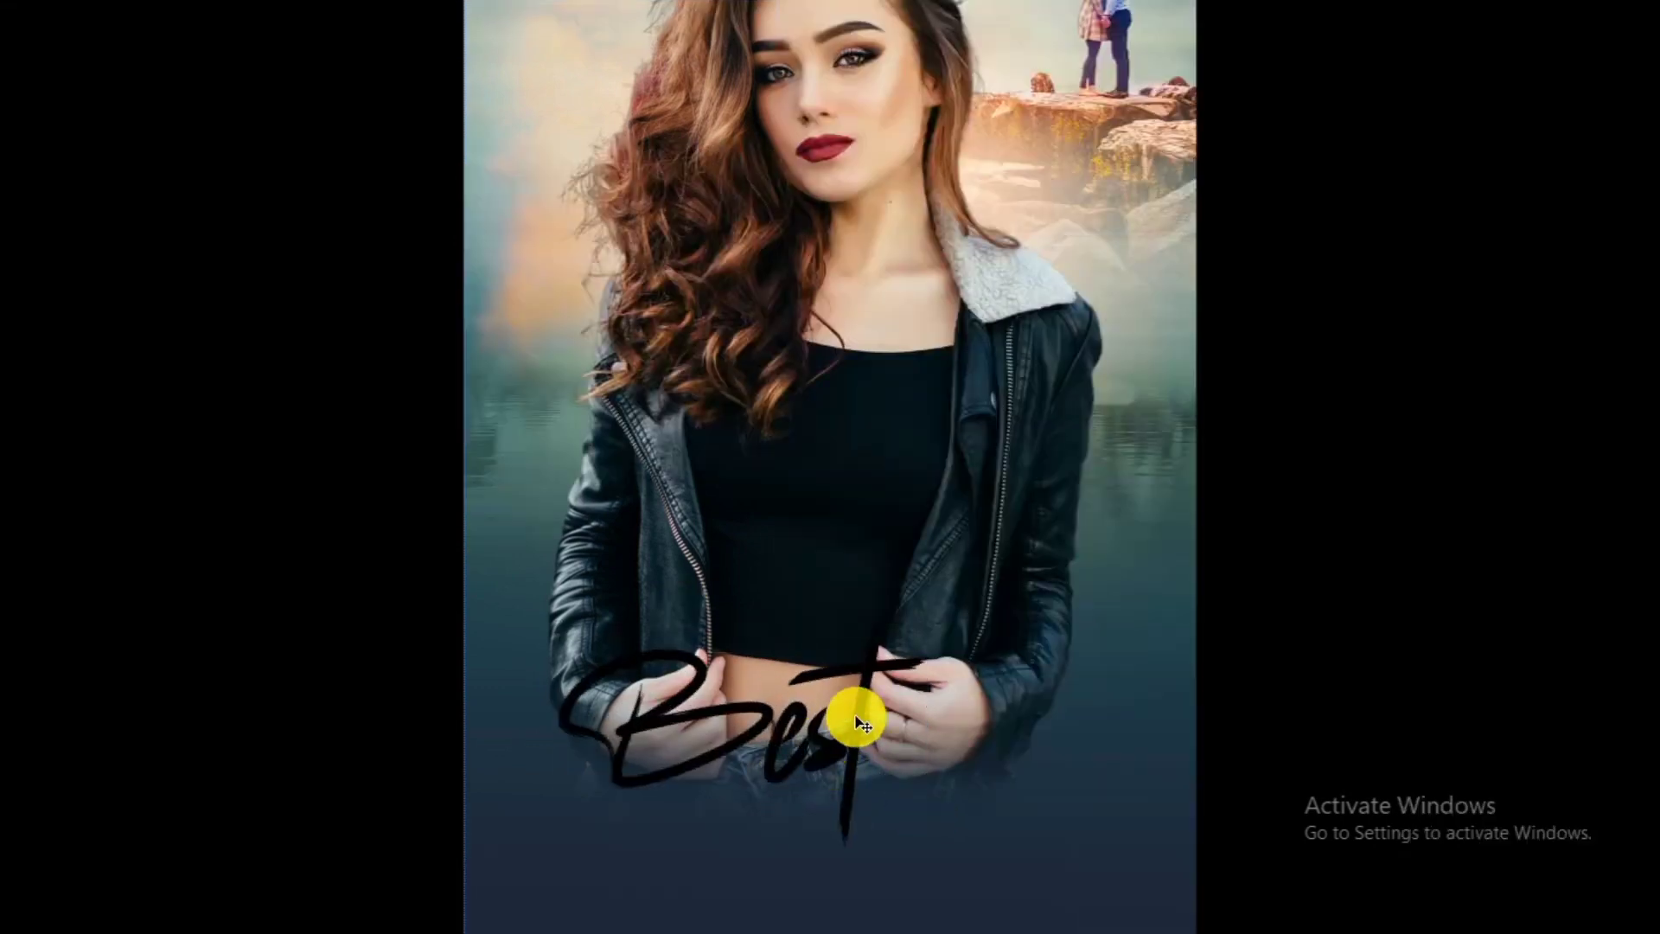
Step: Duplicate the "Best" text and change the copy to "Model"
drag(857, 719, 796, 802)
key(t)
double_click(743, 817)
text(Model)
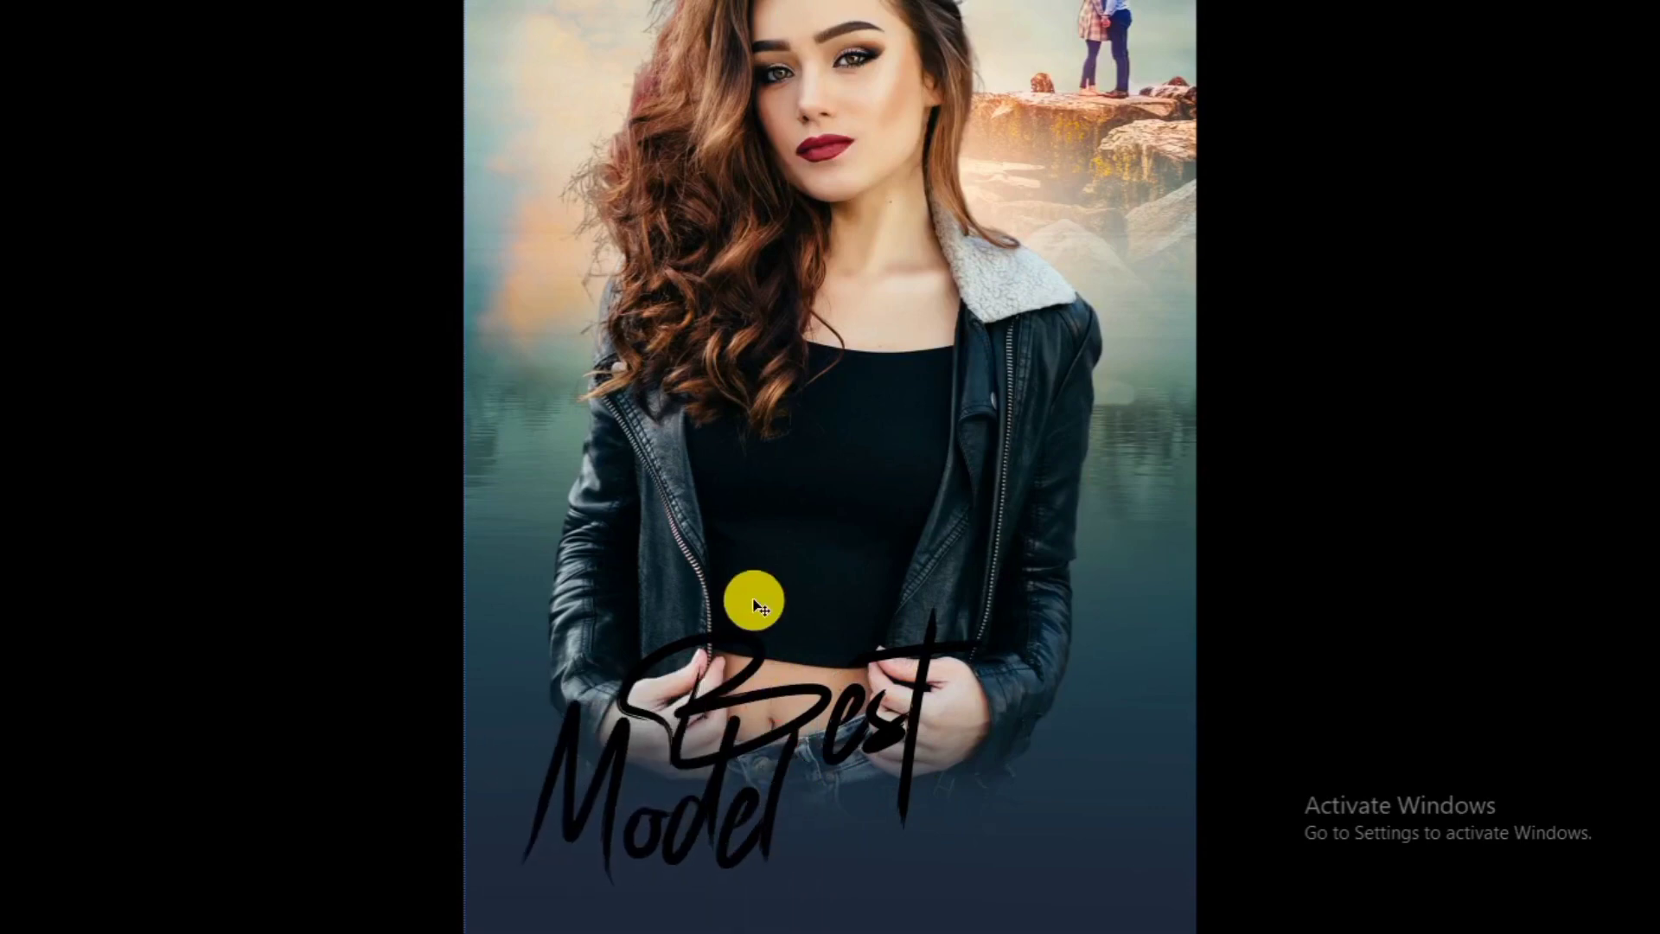
Step: Place "Model" directly beneath "Best" and apply a red colour overlay to it
drag(767, 797, 952, 811)
key(alt+l)
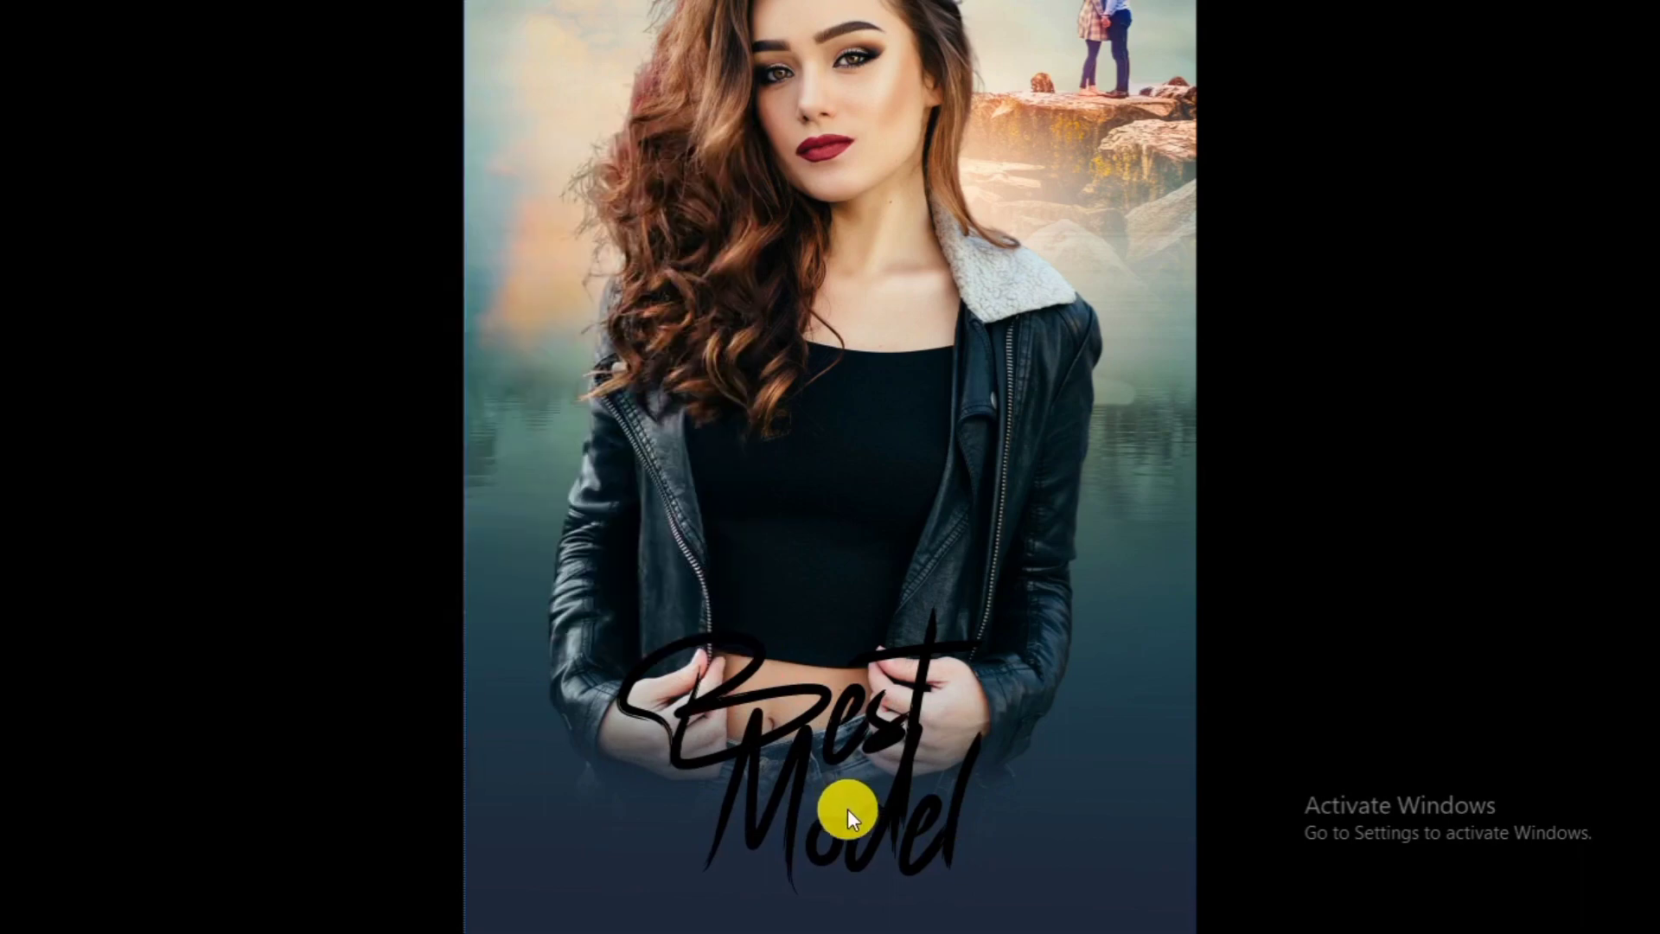
key(ctrl+minus)
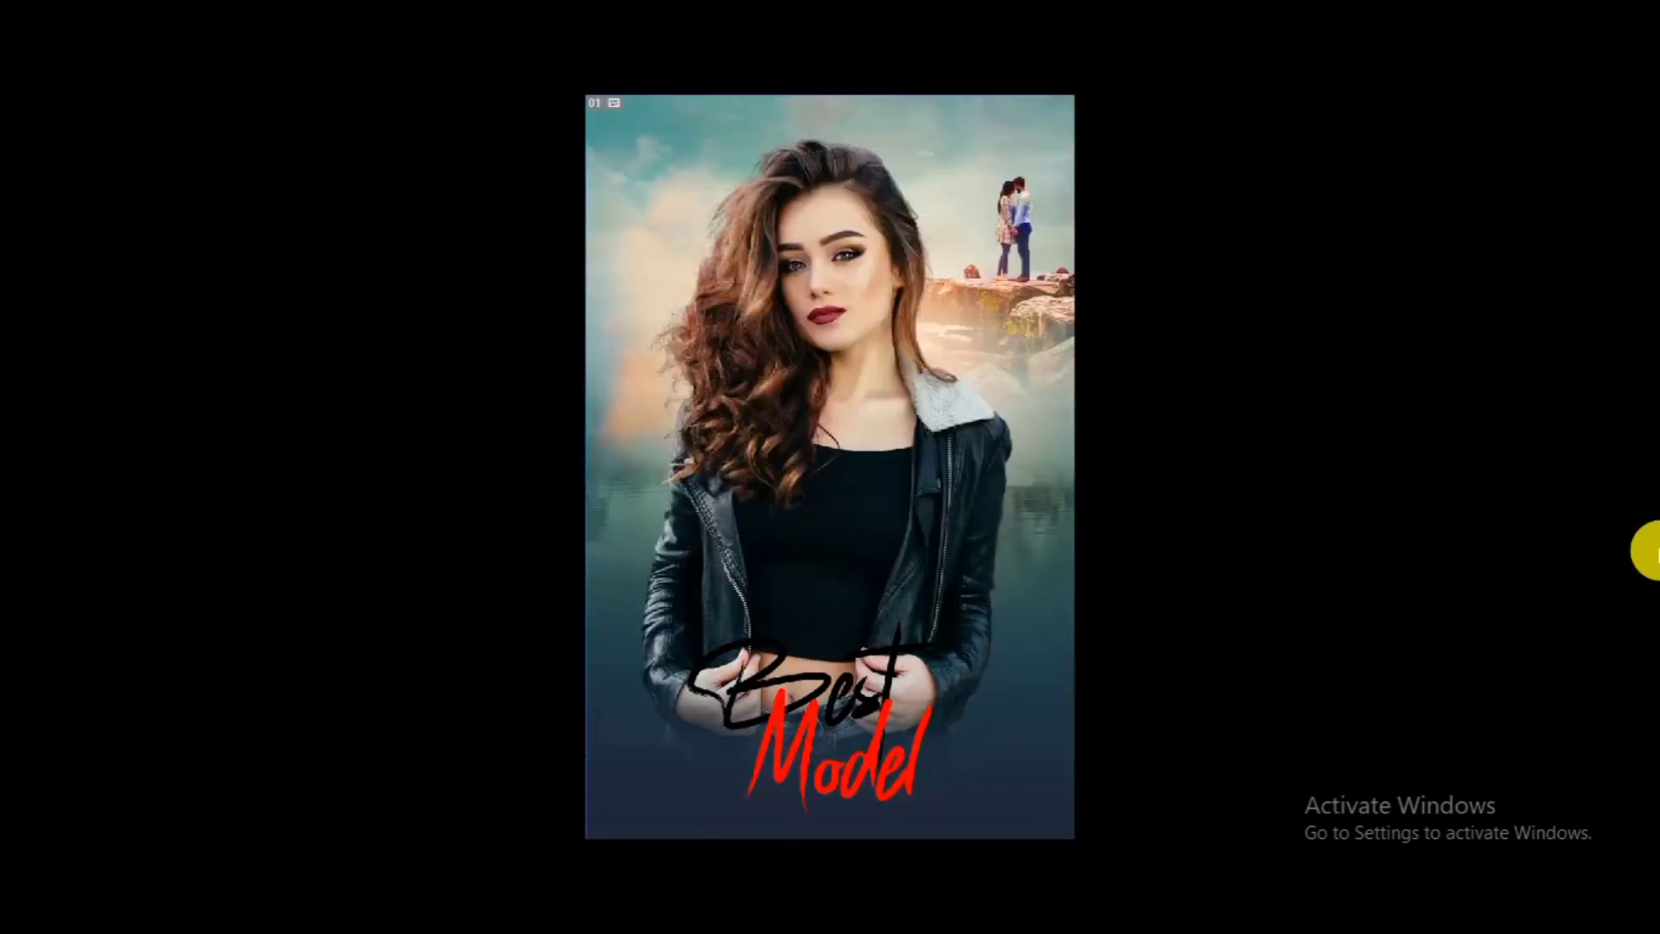
Step: Try slightly different positions for the word "Best" above "Model" and undo the moves
drag(774, 651, 763, 662)
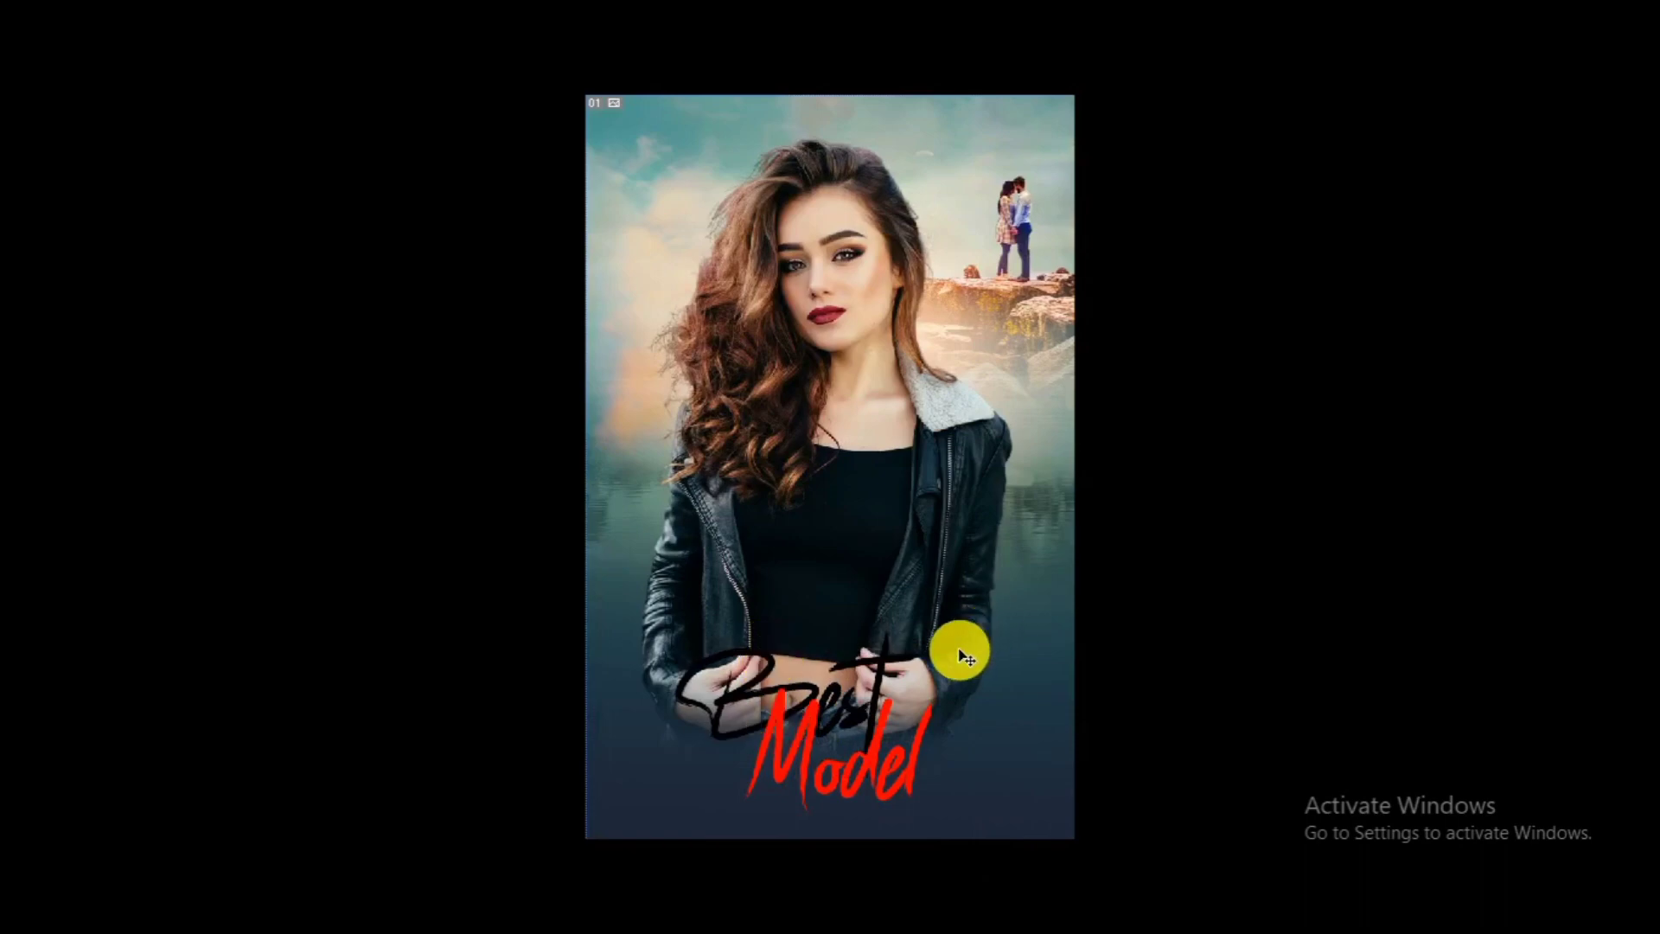
key(Tab)
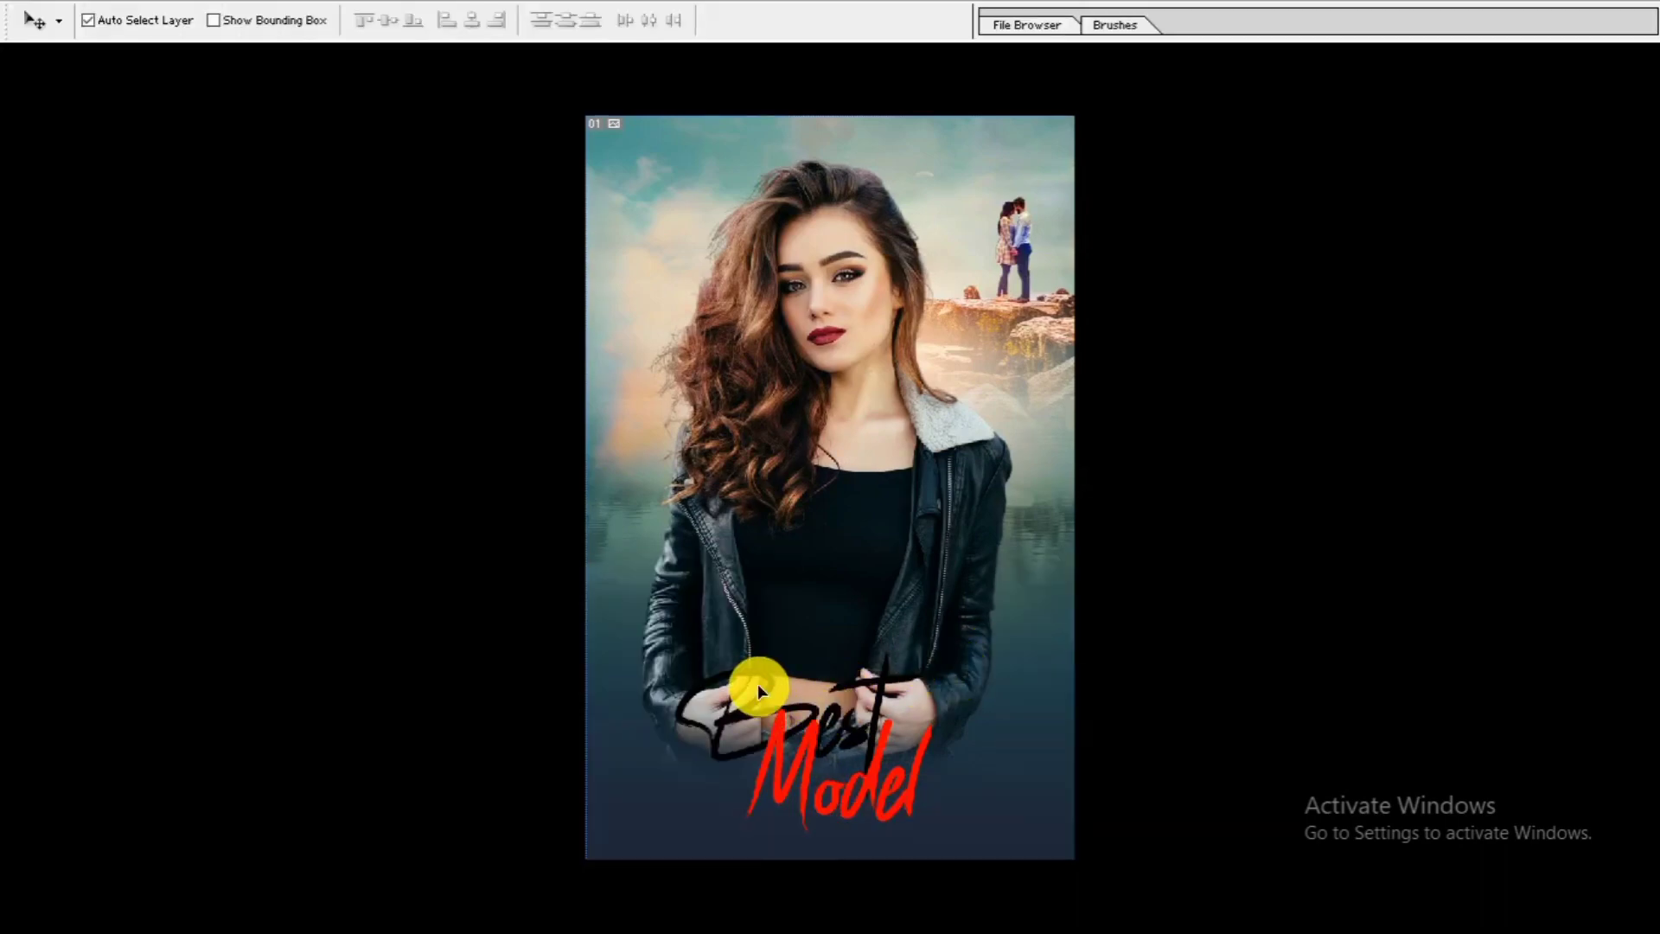
click(758, 683)
key(Return)
key(ctrl+plus)
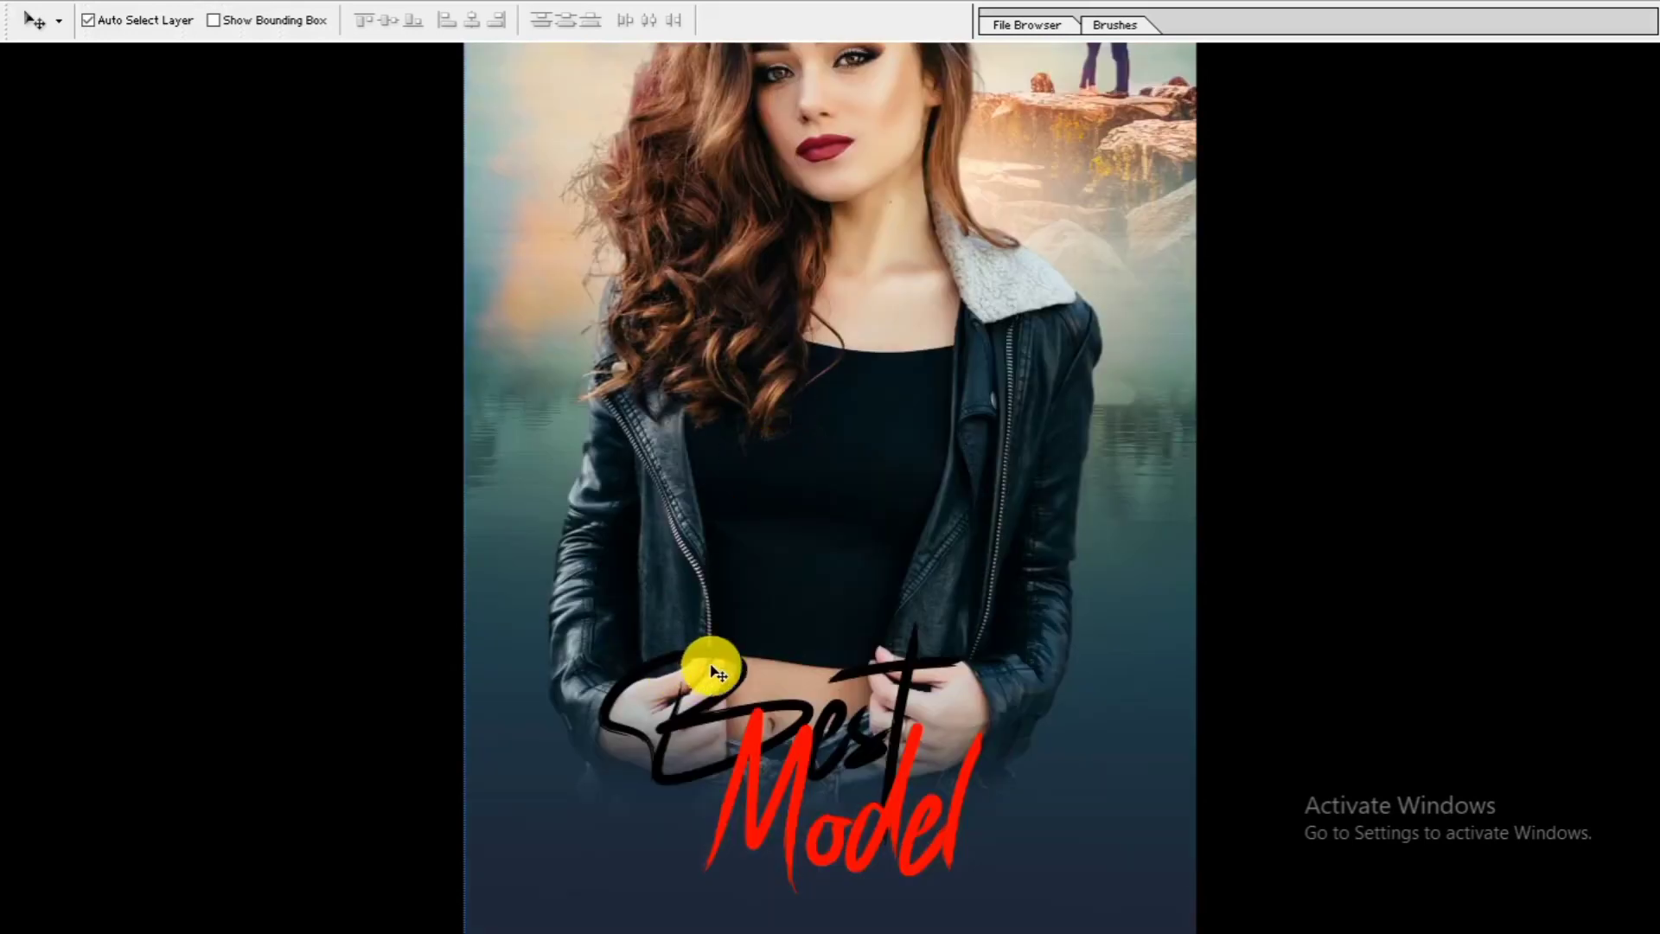
click(718, 604)
click(823, 350)
key(ctrl+alt+z)
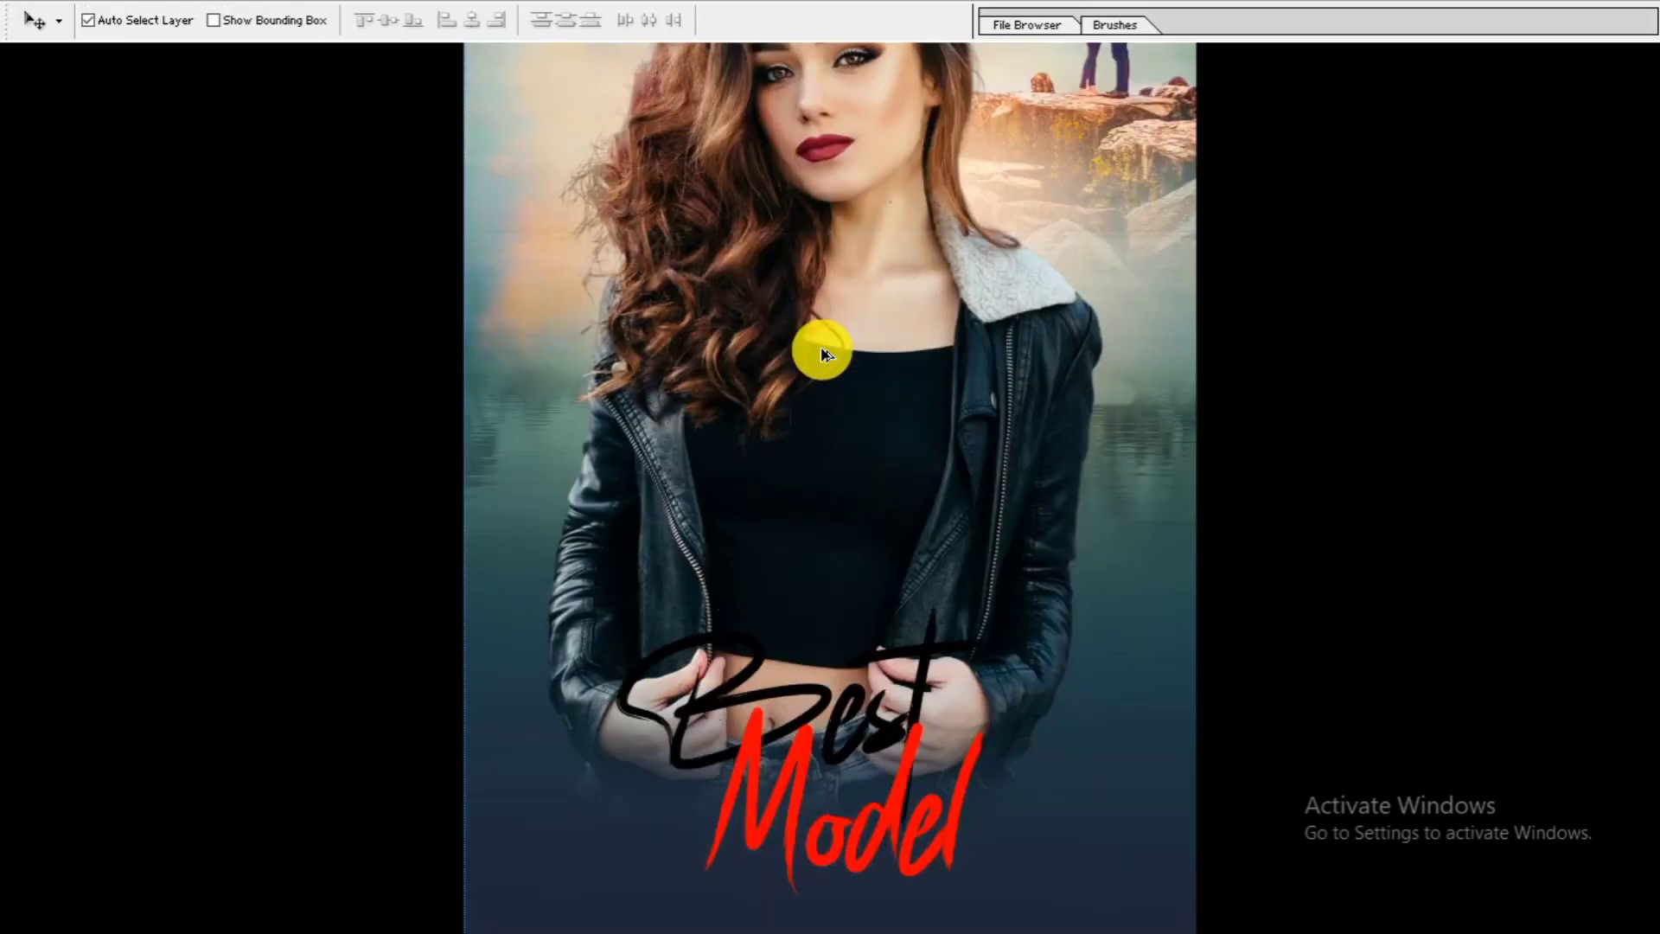
drag(682, 647, 707, 602)
key(ctrl+z)
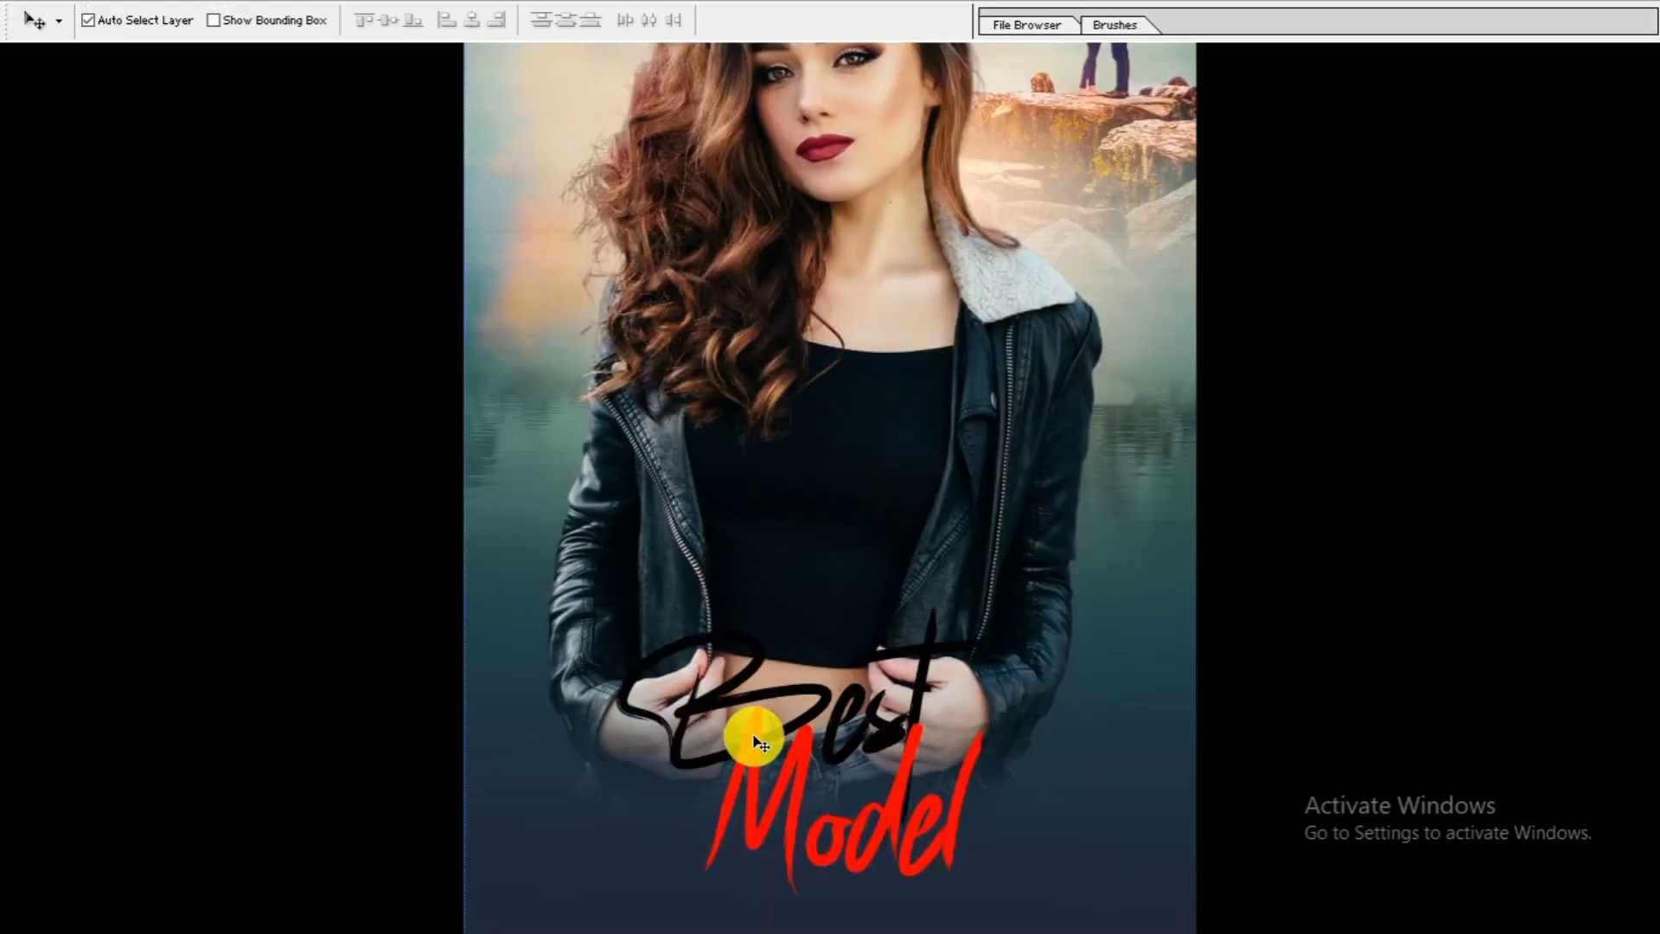
Step: Link "Best" with "Model" and scale both words together to about 146.8%
shift+right_click(755, 735)
drag(754, 735, 761, 696)
key(ctrl+t)
drag(1008, 563, 1075, 501)
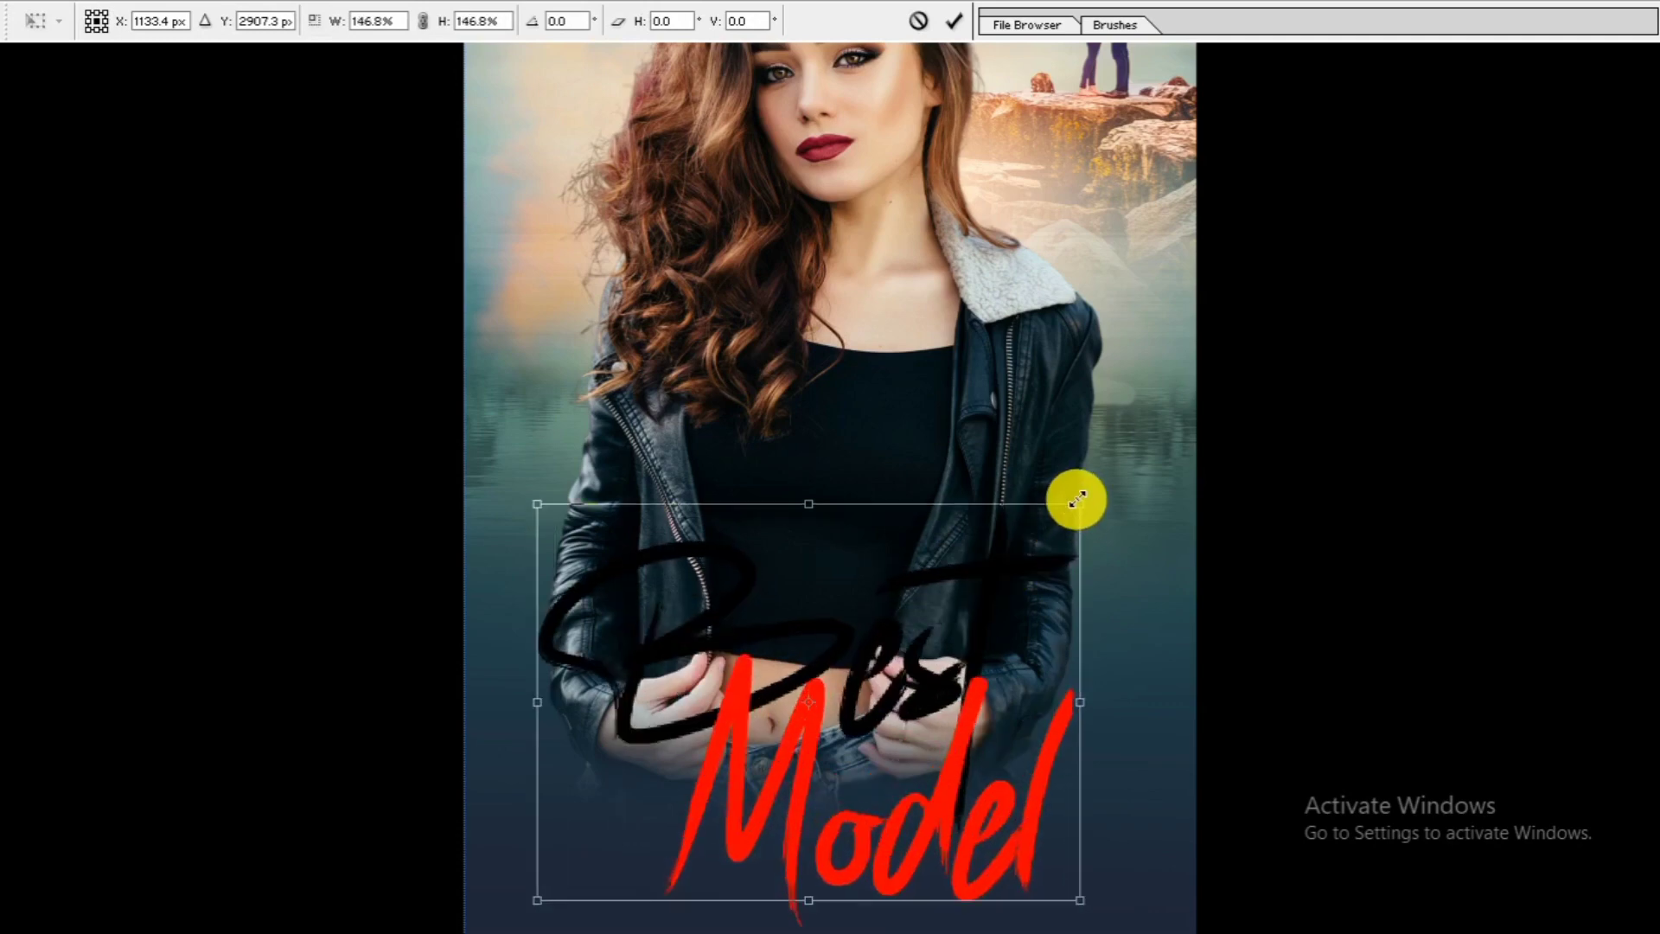
double_click(716, 620)
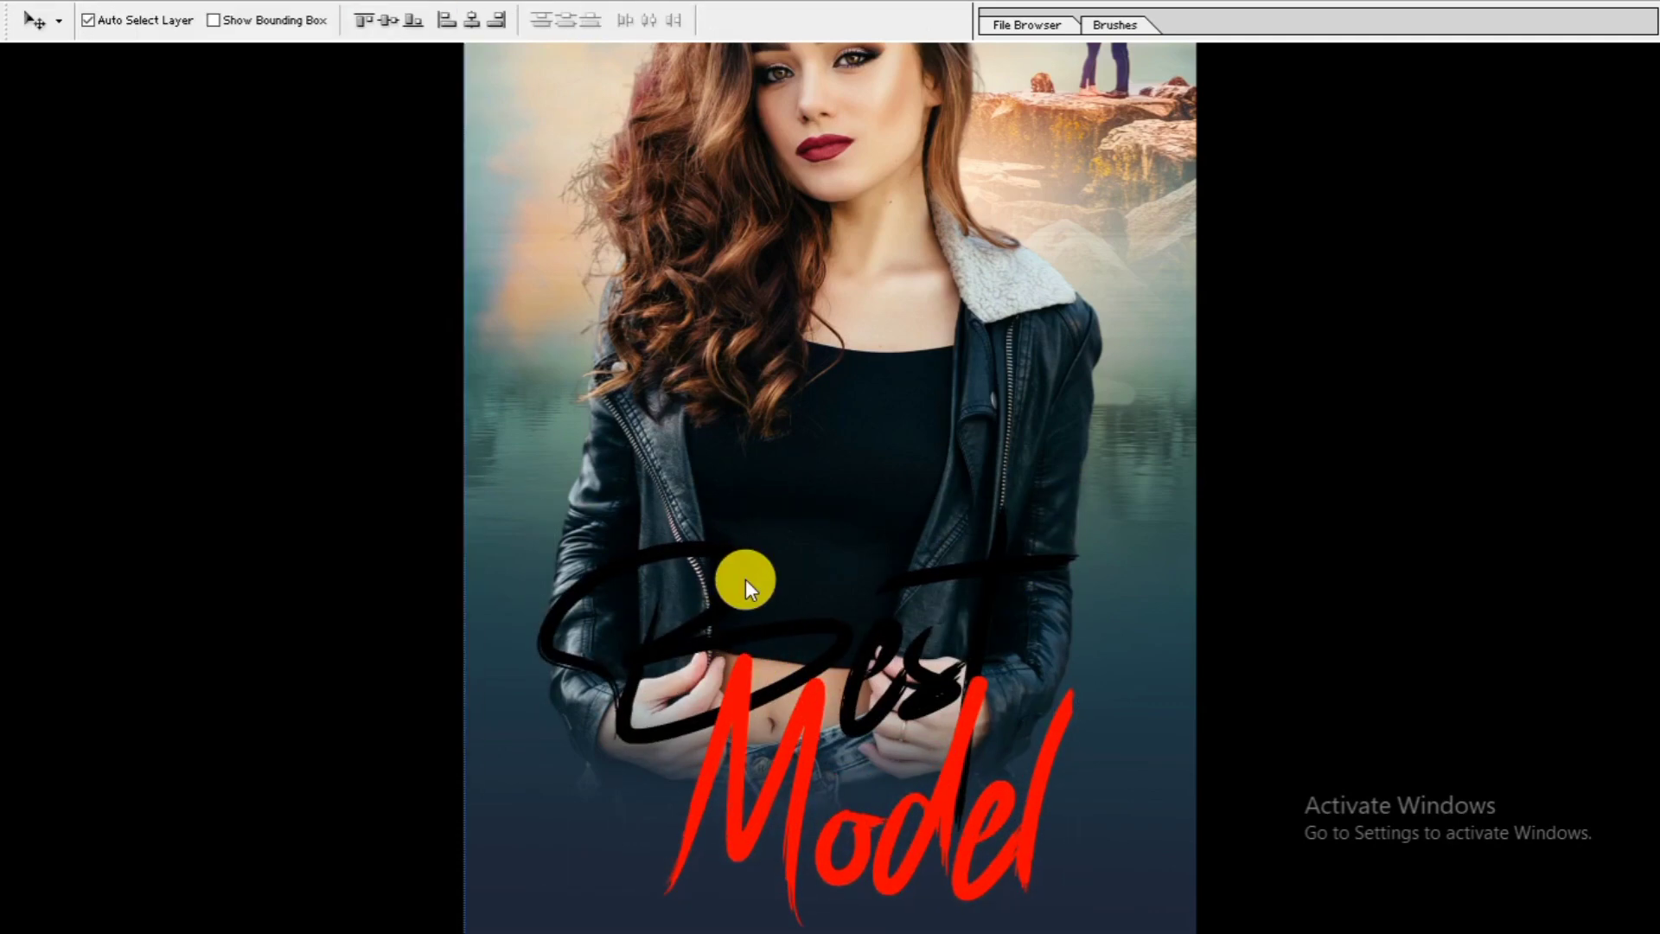
Step: Give the word "Best" a white outside stroke 46 px wide
click(1304, 433)
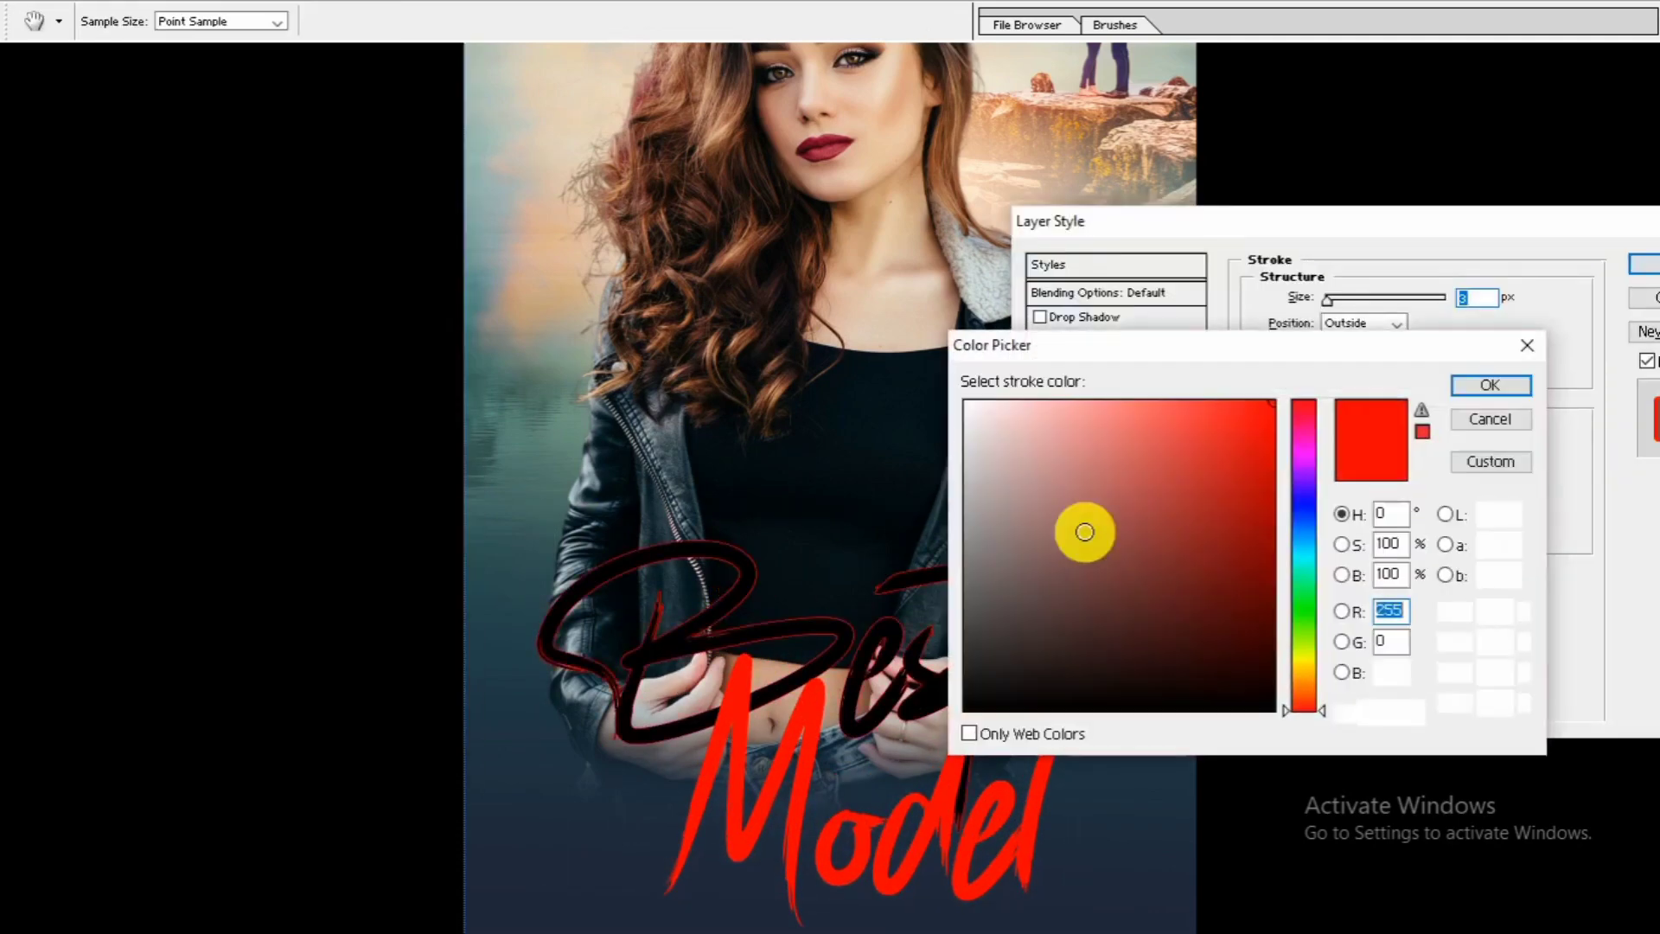
drag(1081, 531, 834, 317)
click(1522, 382)
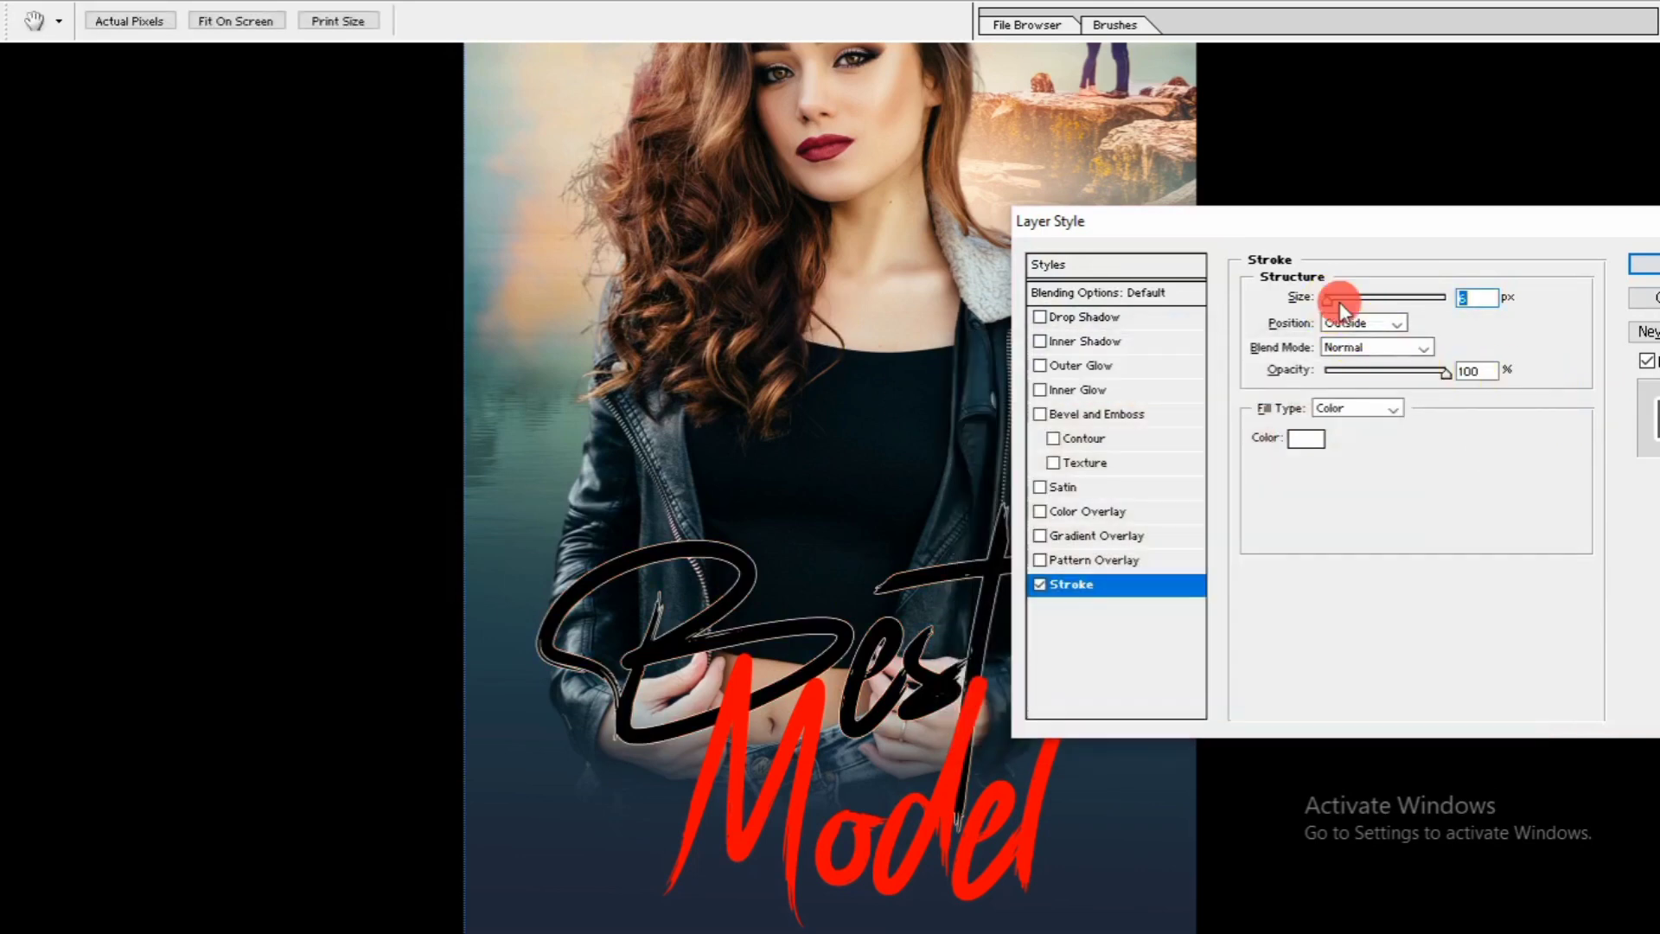
drag(1340, 303, 1355, 311)
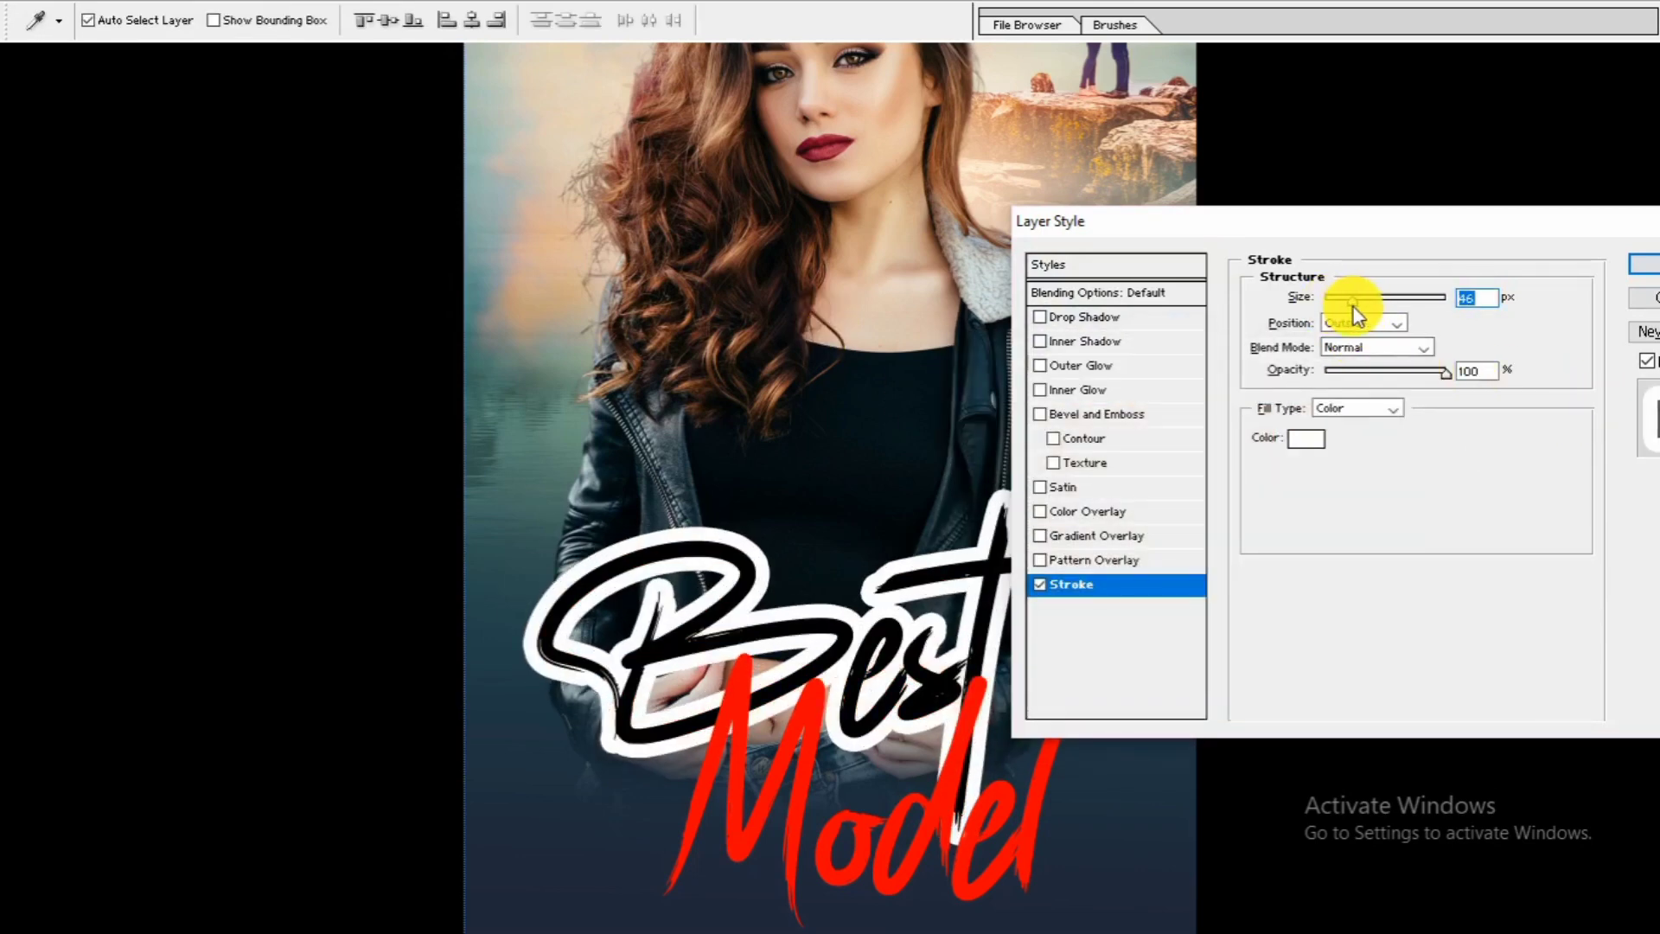
key(Return)
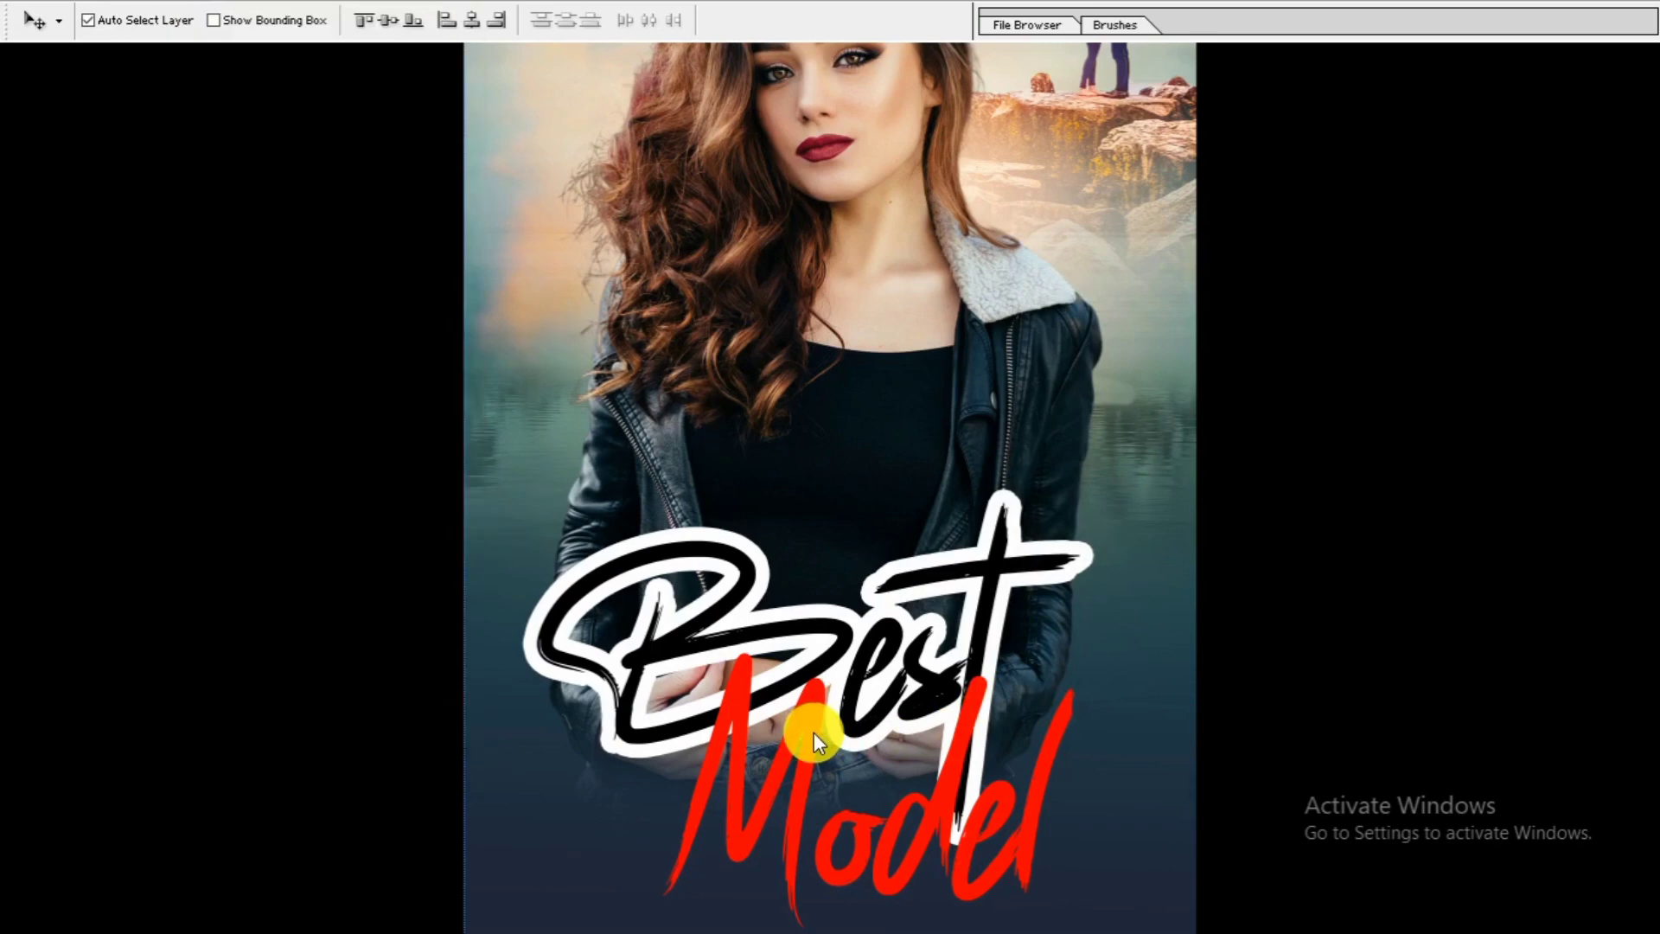
Step: Give the word "Model" a thick white outside stroke as well
key(alt+l)
key(y)
key(k)
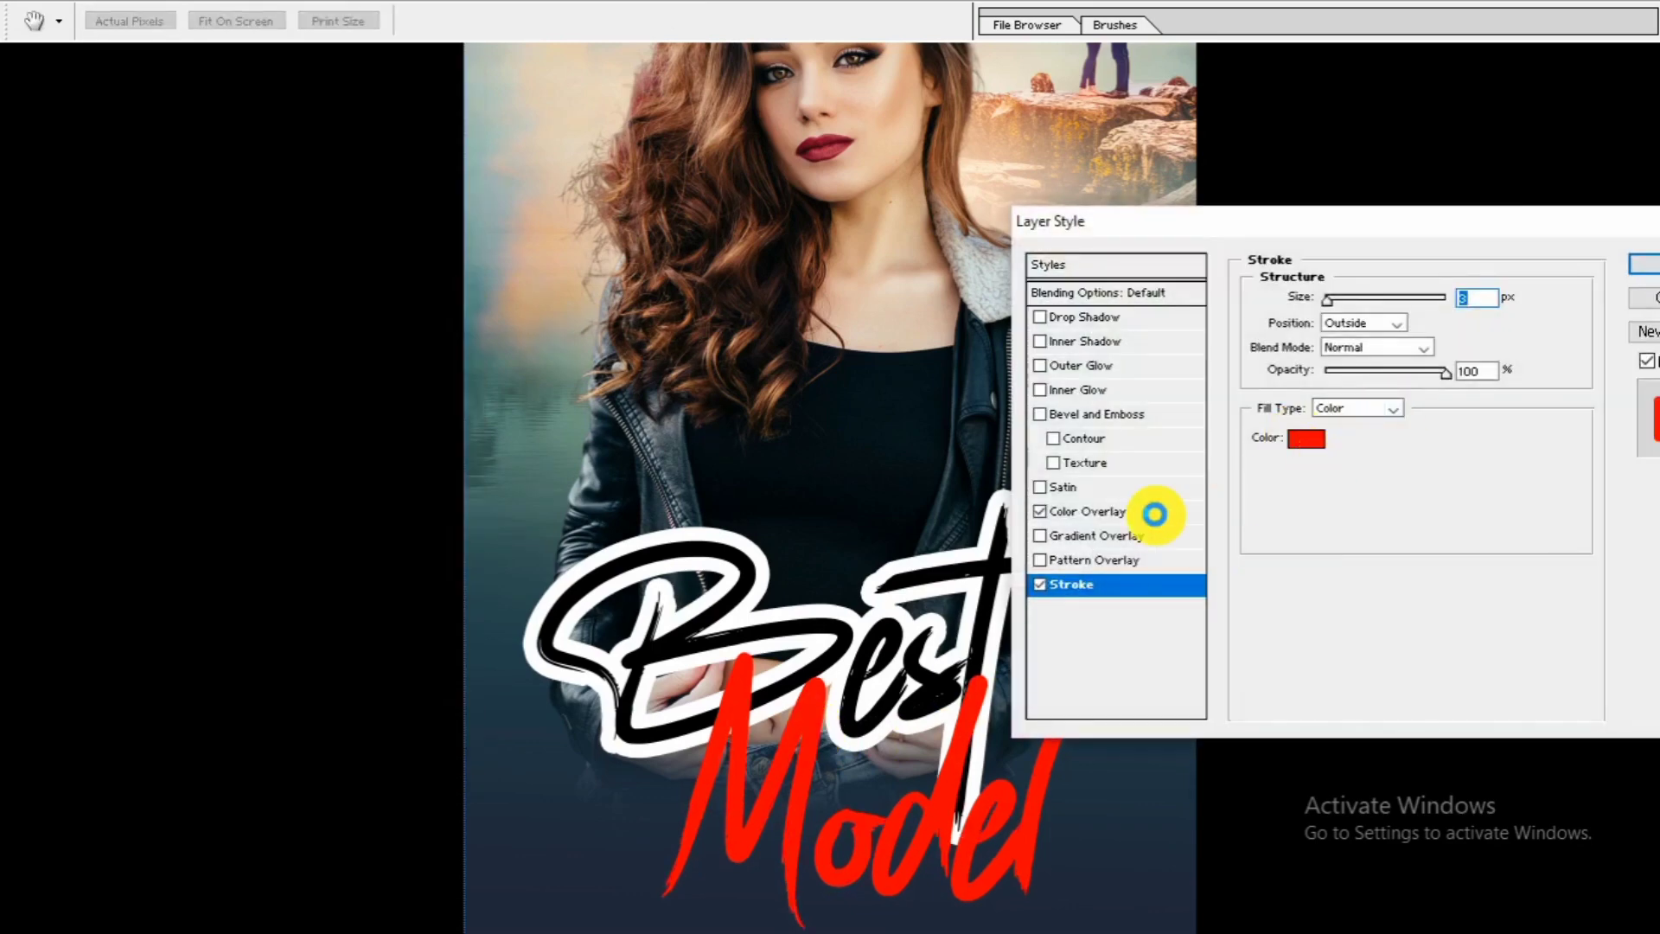
drag(1081, 467, 869, 338)
key(Return)
mouse_move(1337, 301)
mouse_down()
mouse_move(1351, 303)
mouse_move(1339, 306)
mouse_up()
key(Return)
key(ctrl+minus)
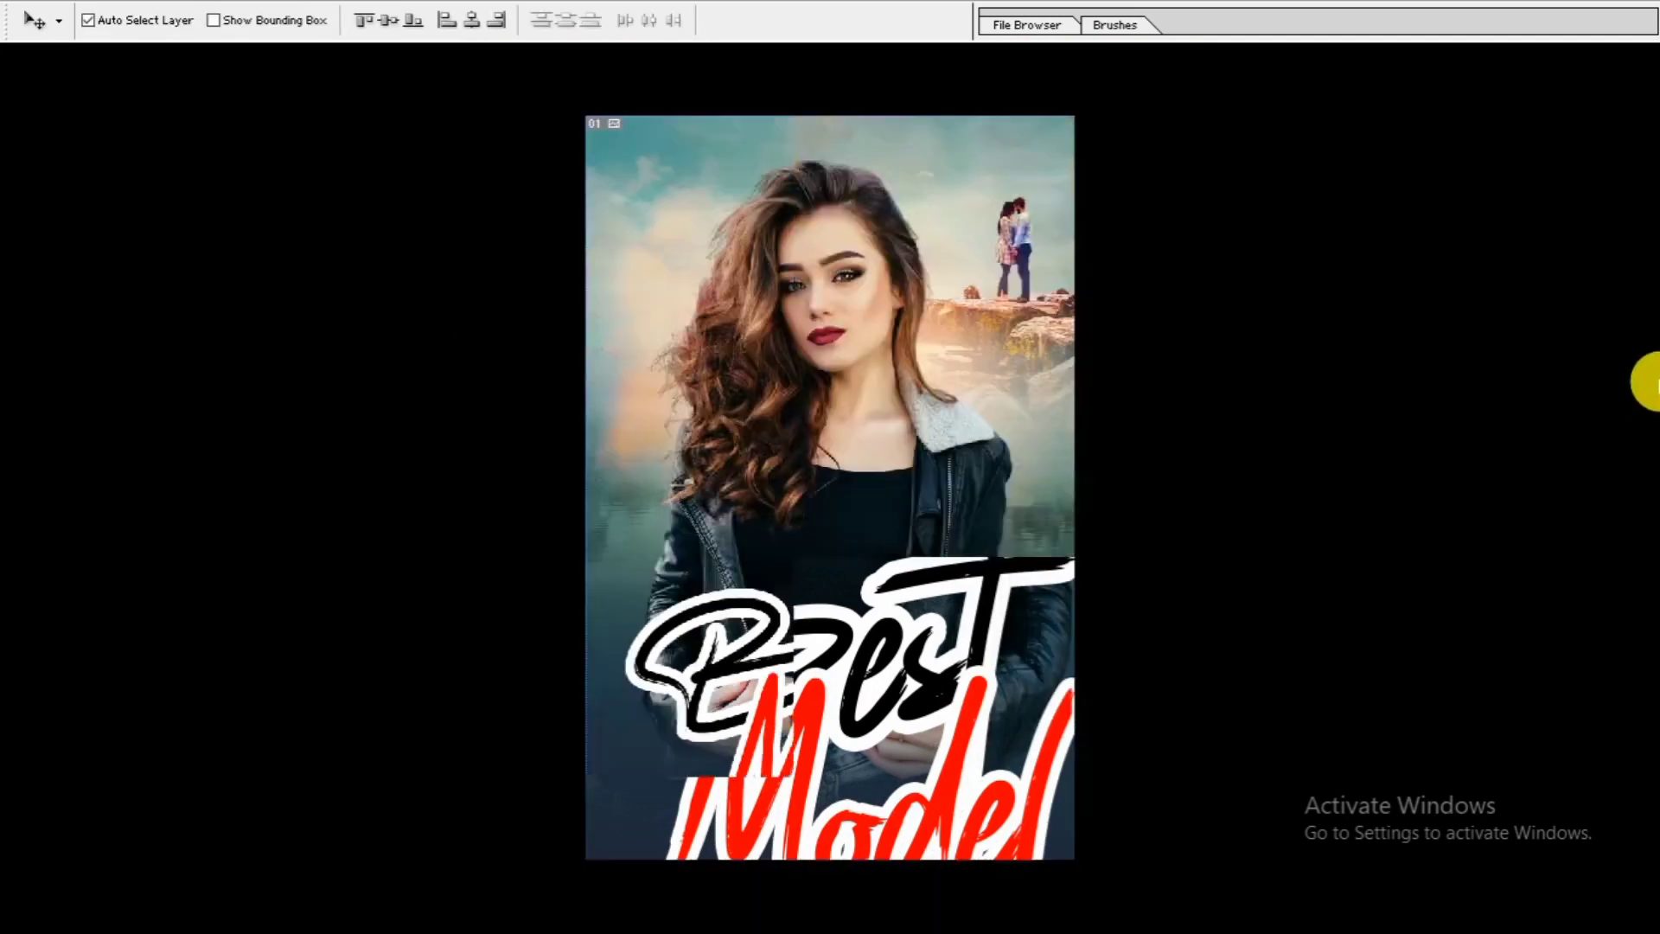